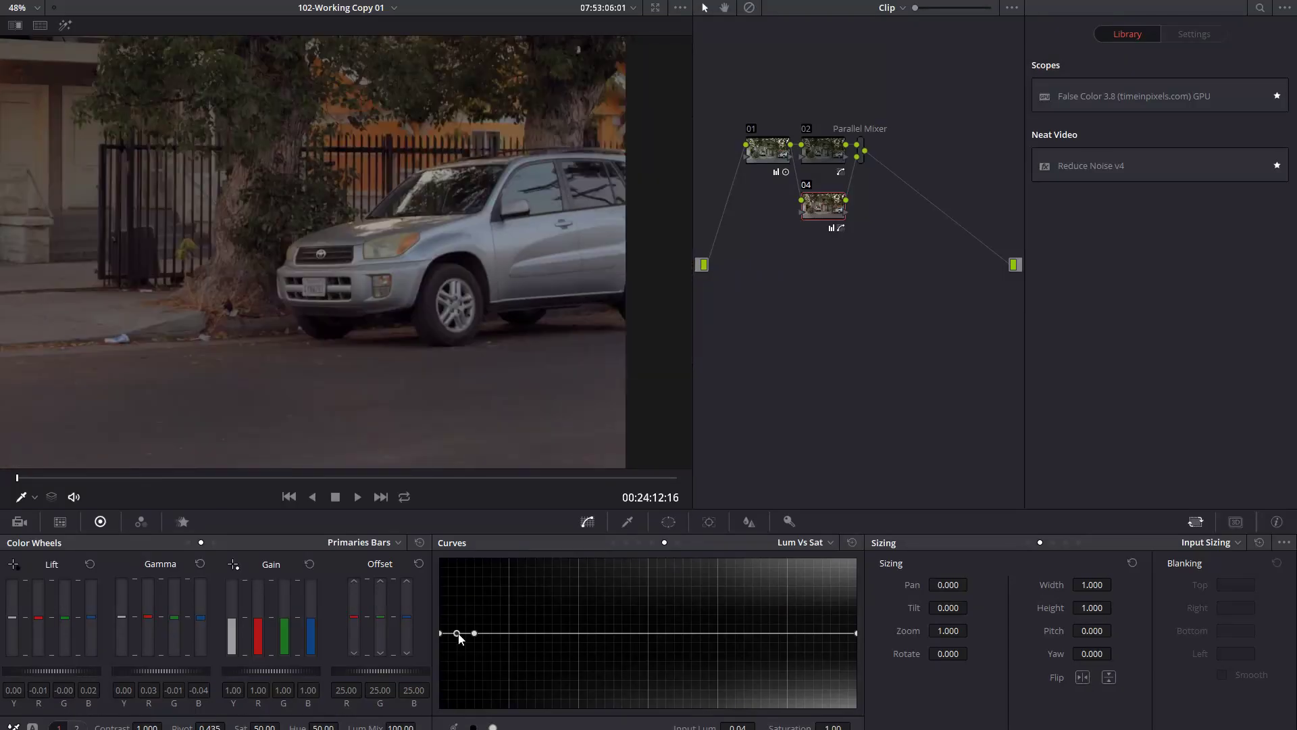
- Scrub and play the opening of the drone footage to preview it
drag(466, 642, 422, 652)
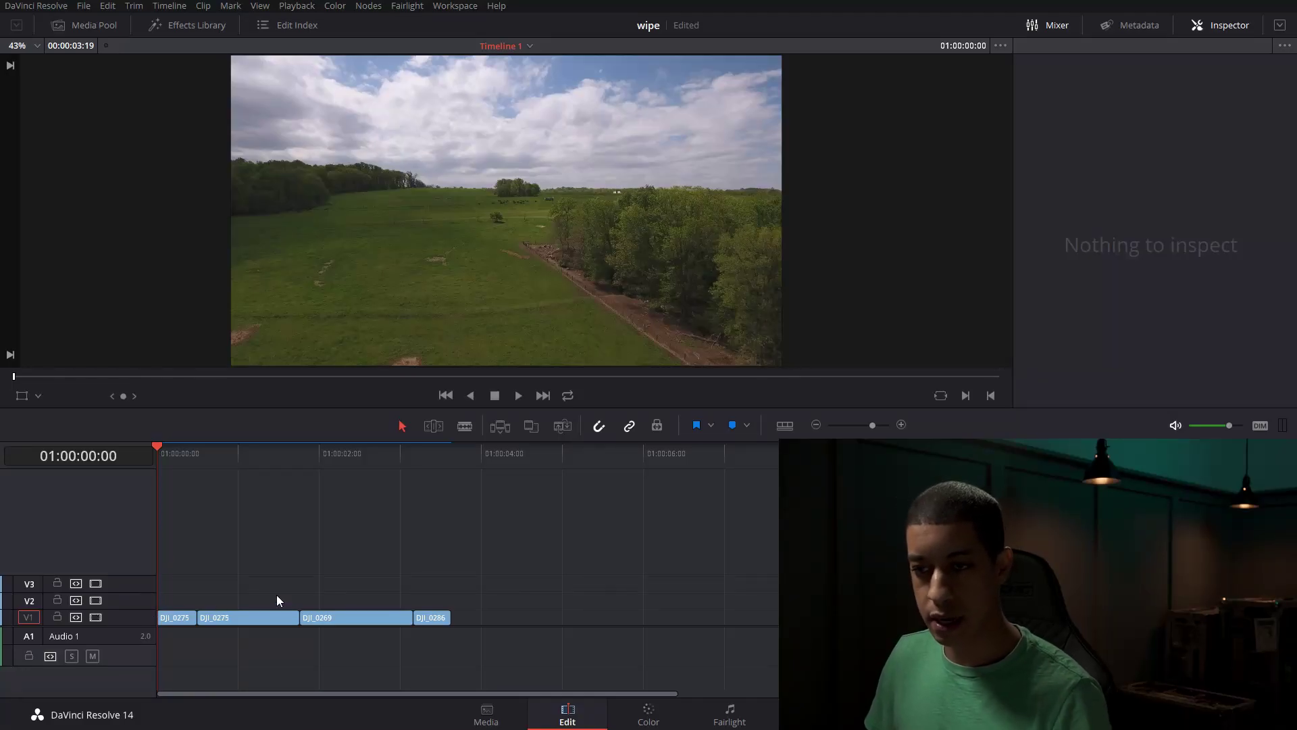
drag(165, 450, 165, 488)
key(space)
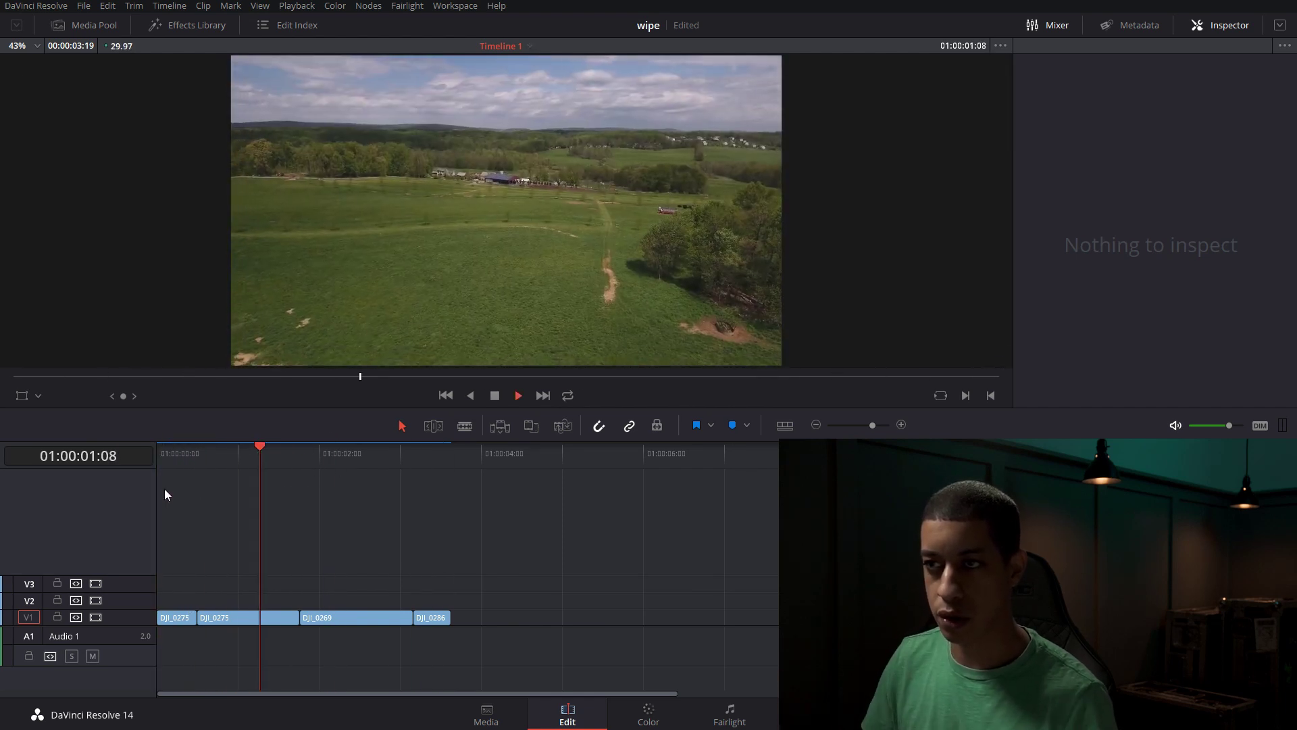
click(192, 450)
drag(192, 450, 185, 458)
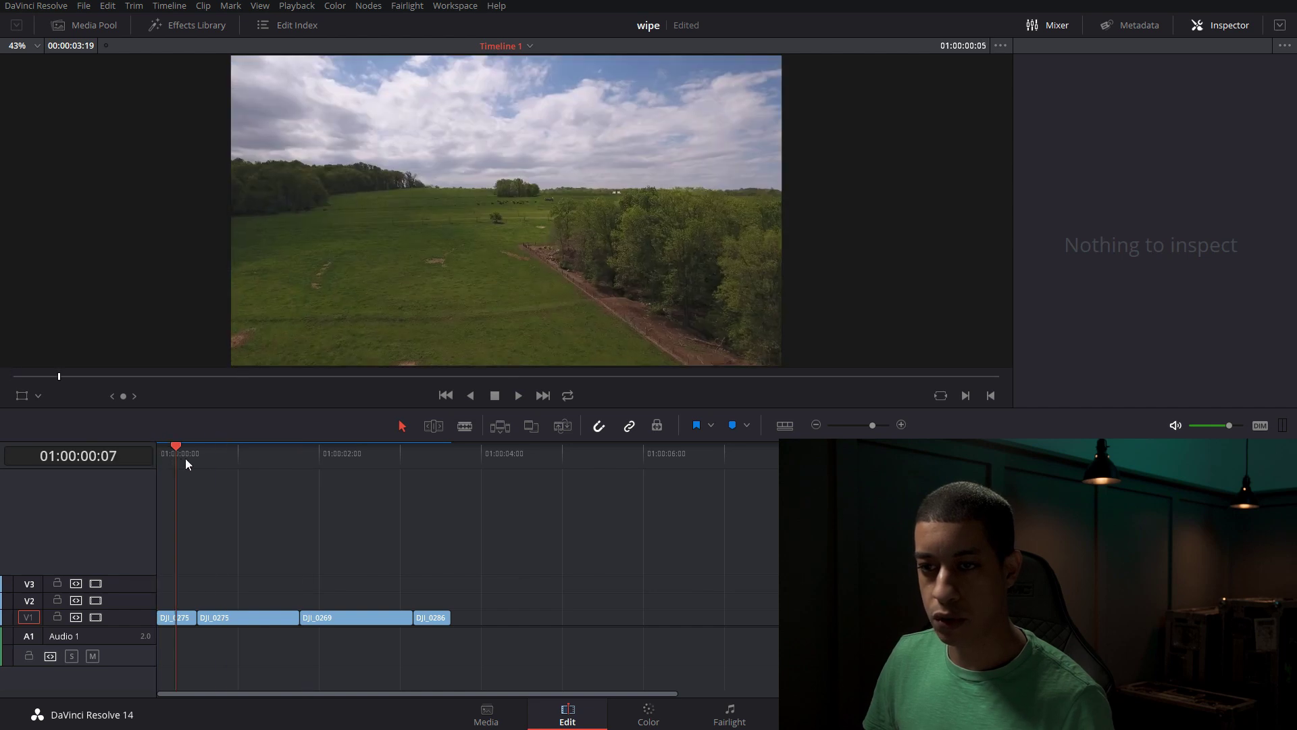
key(space)
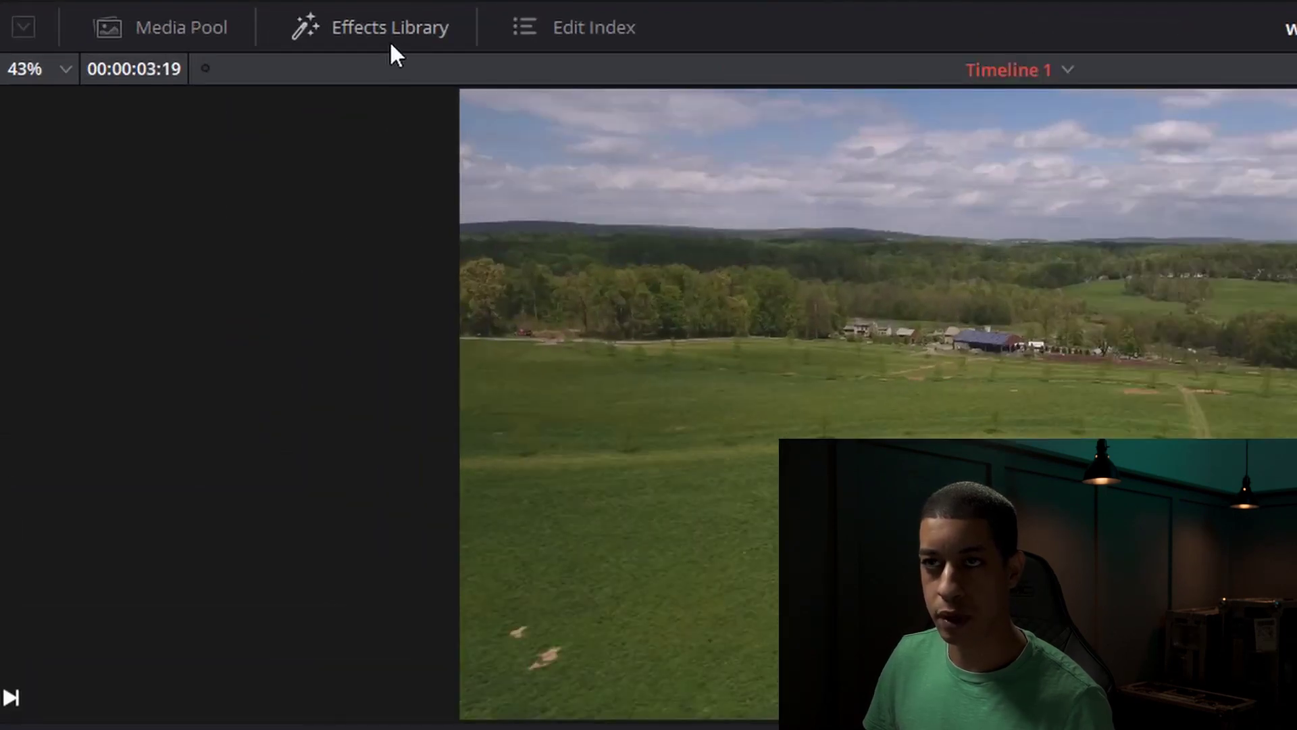
- Drop a Solid Color generator onto V2 at the first cut and trim it shorter
click(390, 30)
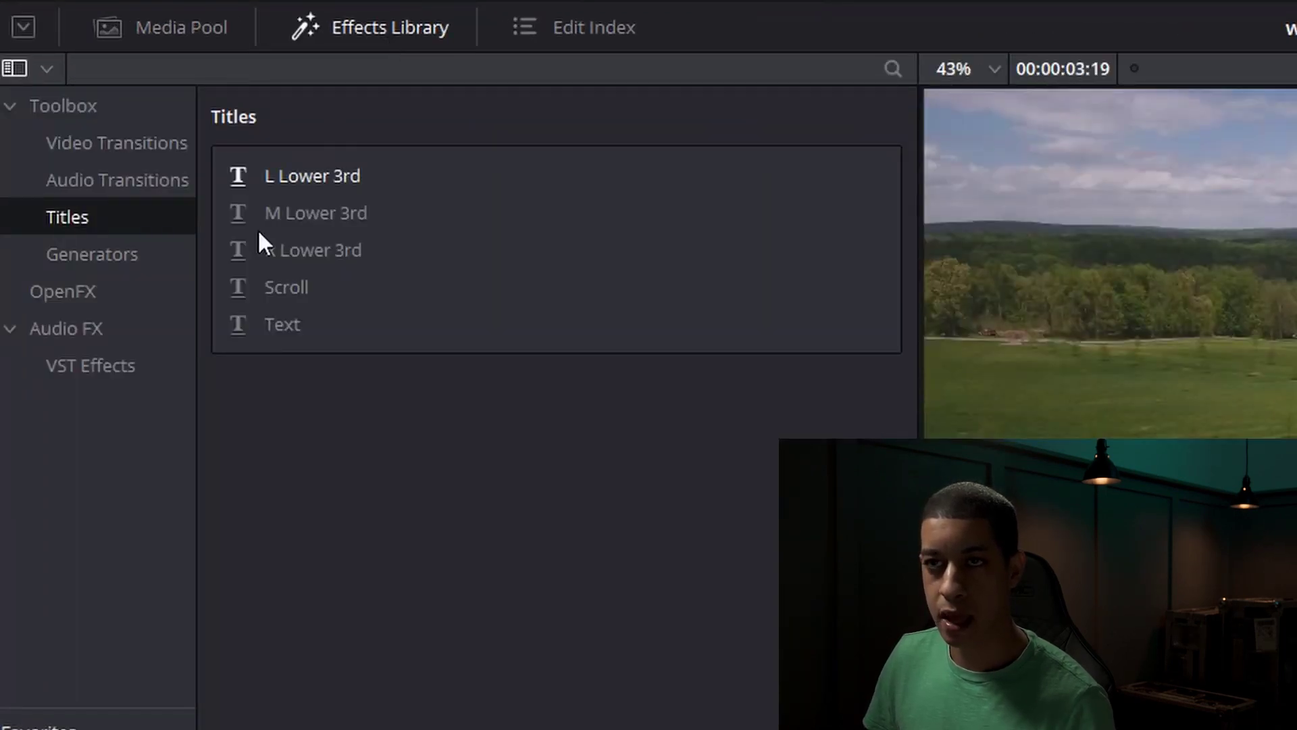
click(139, 258)
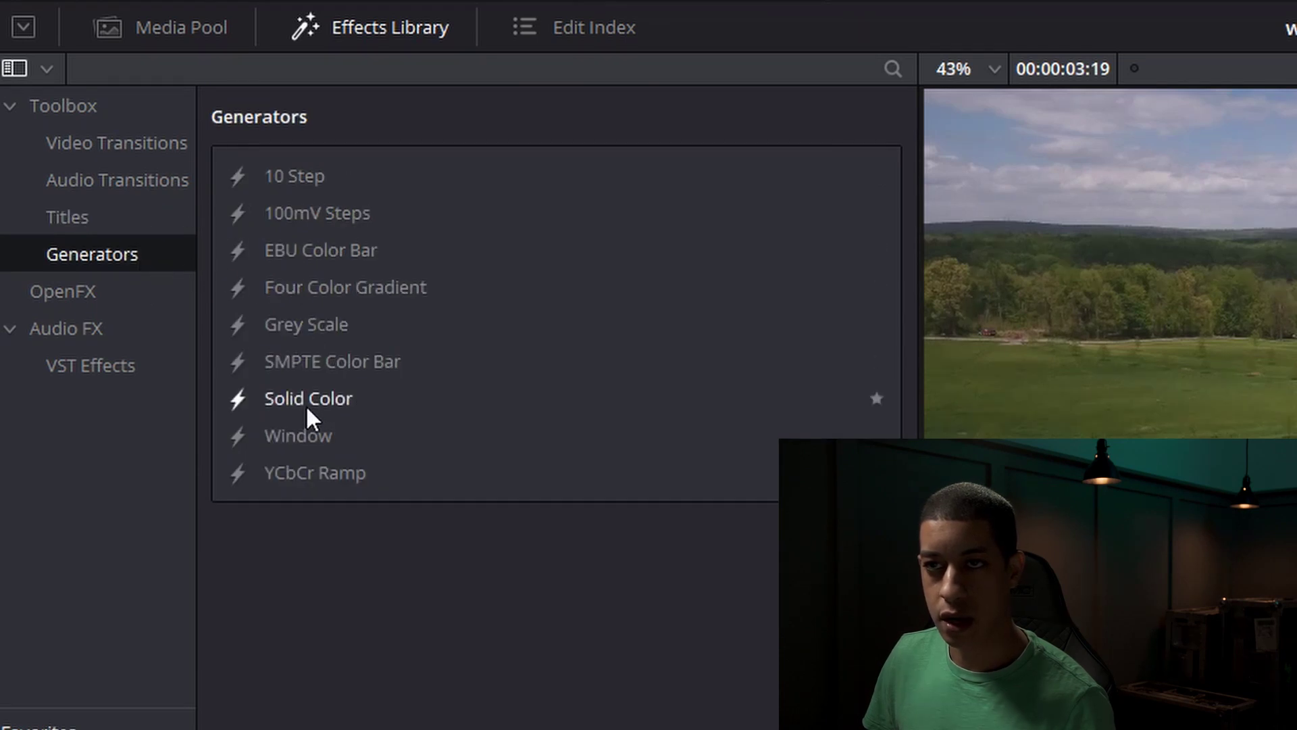
drag(303, 400, 196, 600)
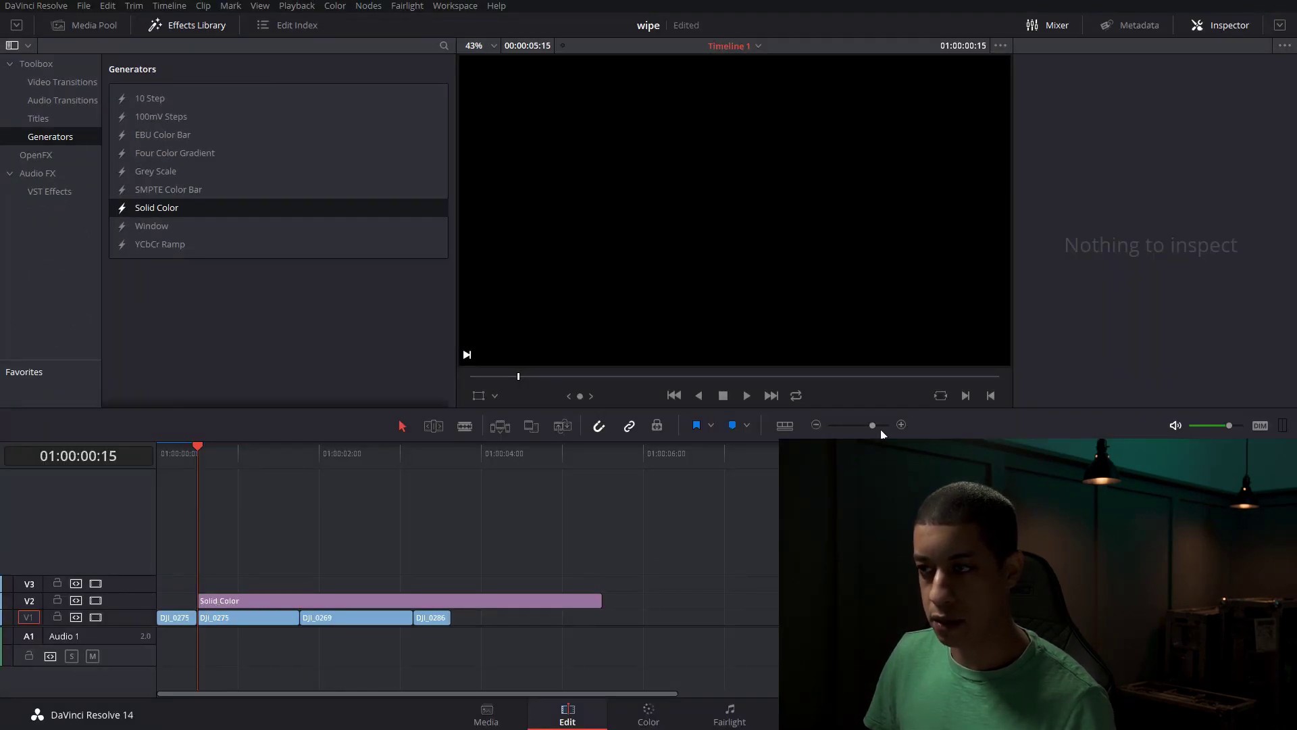
click(901, 424)
drag(989, 599, 290, 592)
click(901, 424)
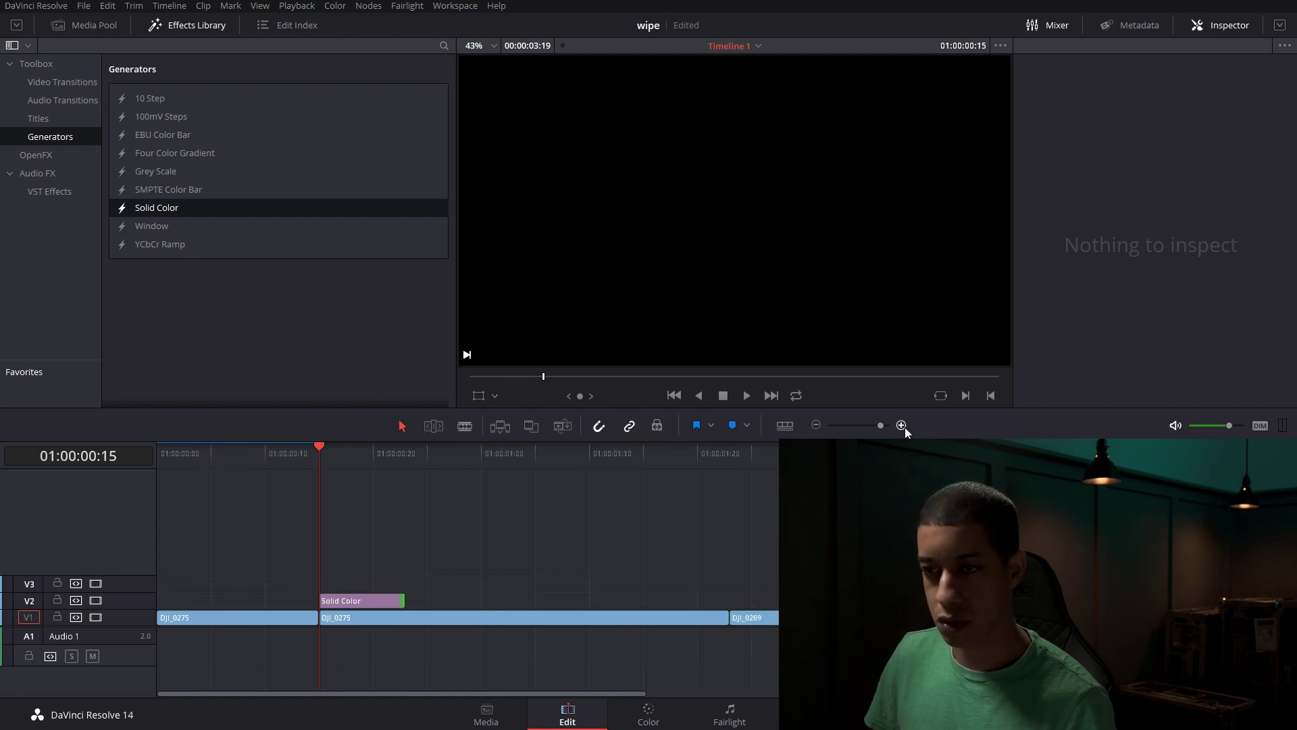
click(901, 424)
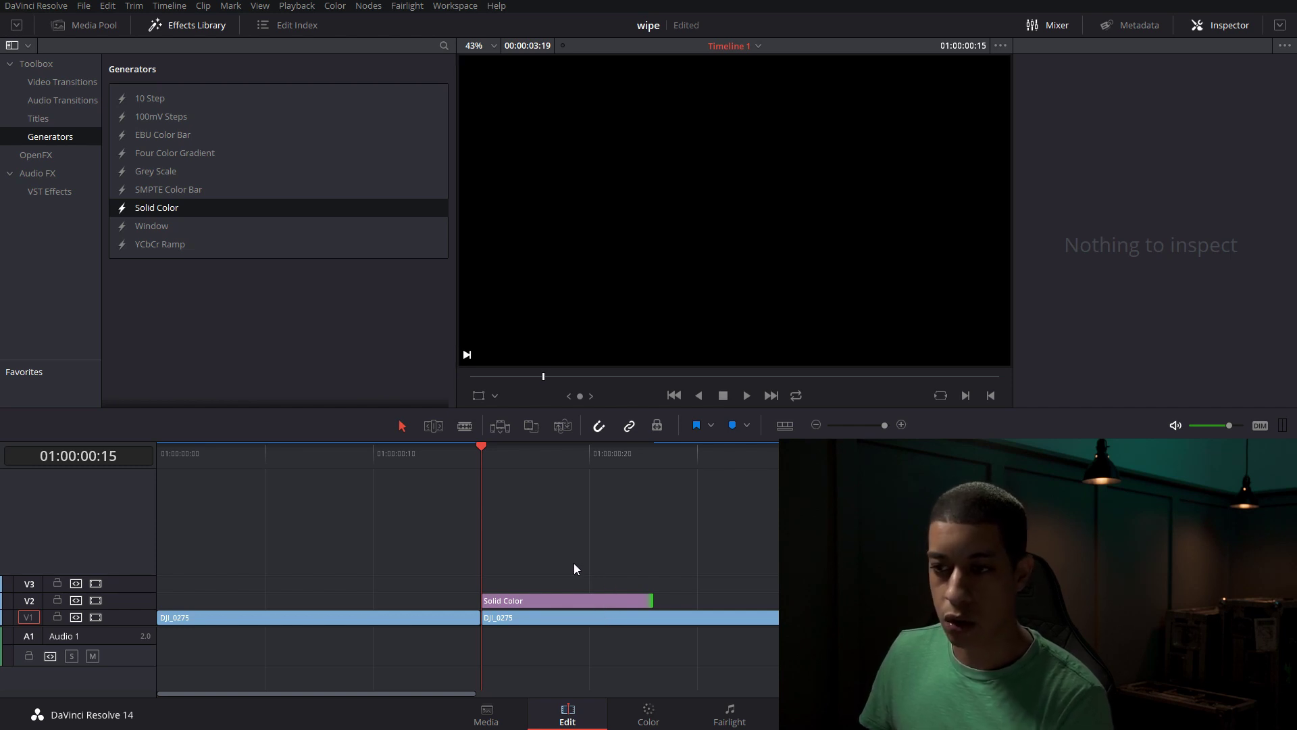
- Slide the Solid Color clip to start at 01:00:00:10 and extend its end to 01:00:00:20
key(Left)
key(Left)
key(Left)
key(Left)
key(Left)
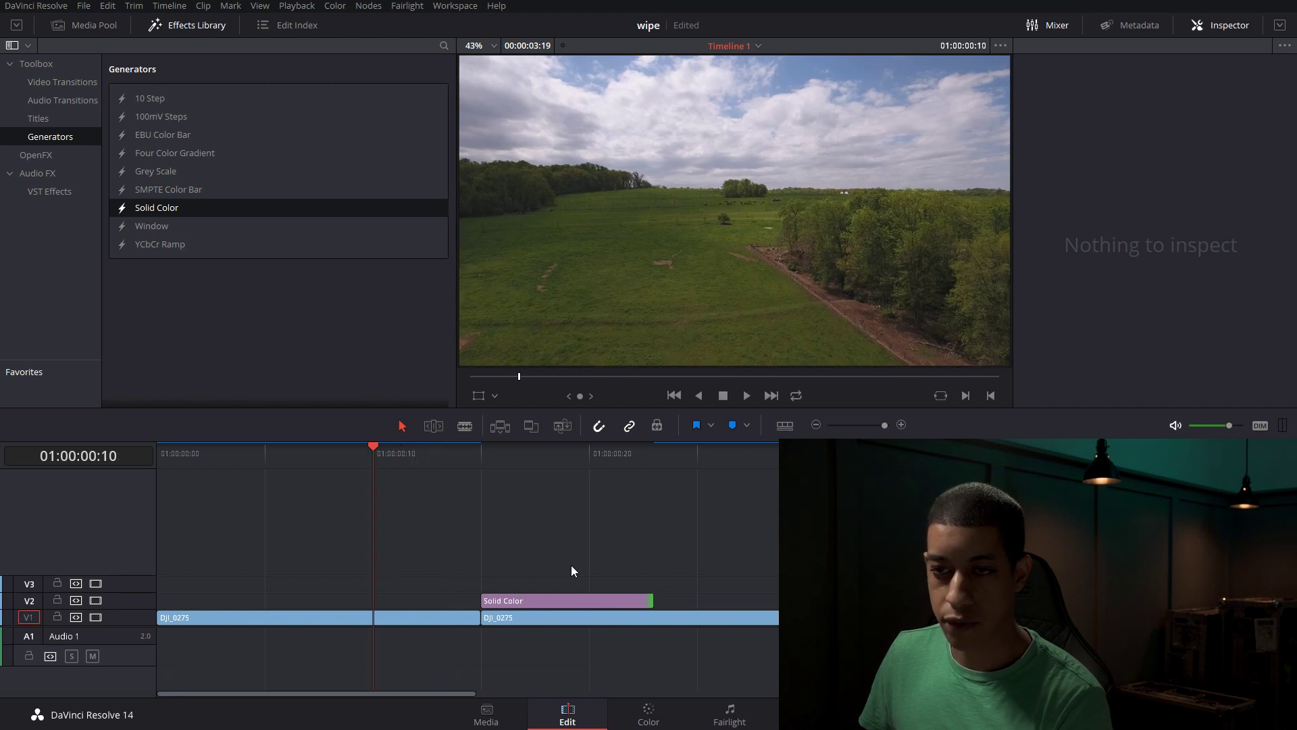
drag(576, 600, 468, 602)
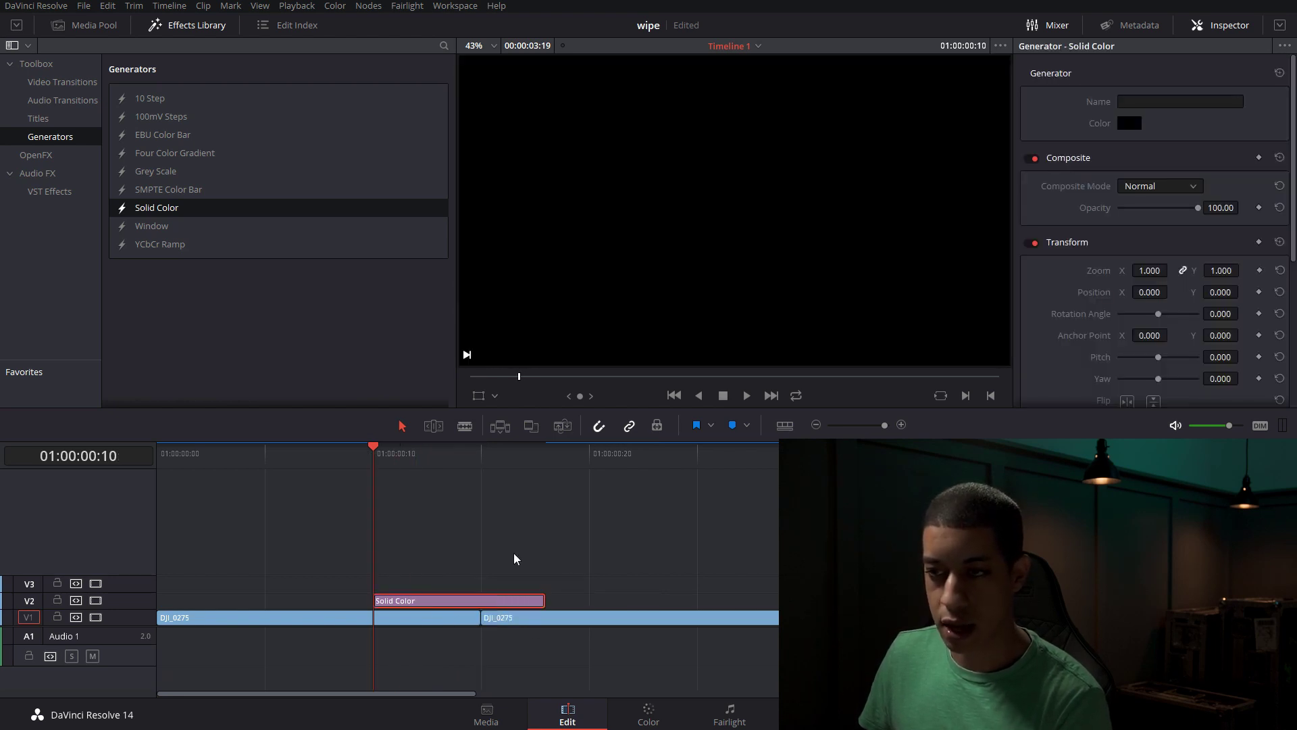
click(481, 452)
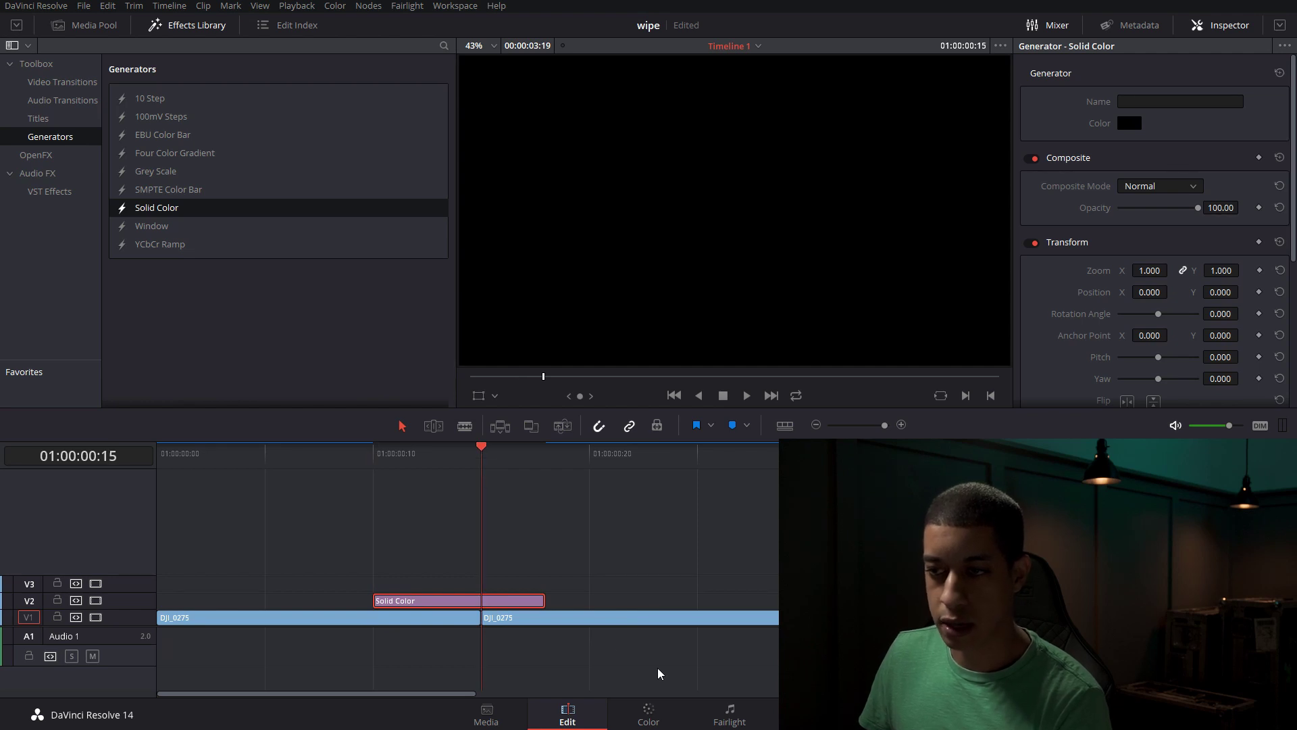
key(Right)
key(Right)
key(Right)
key(Right)
key(Right)
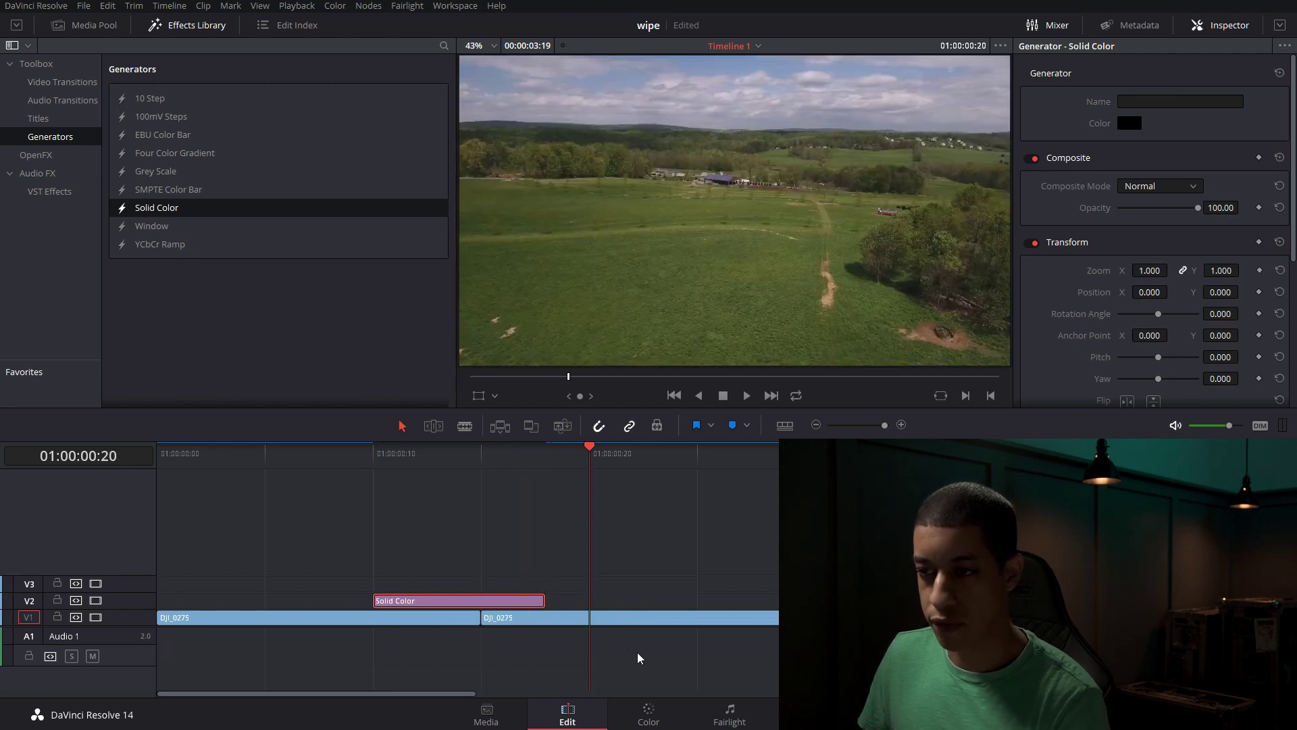
drag(545, 593, 589, 594)
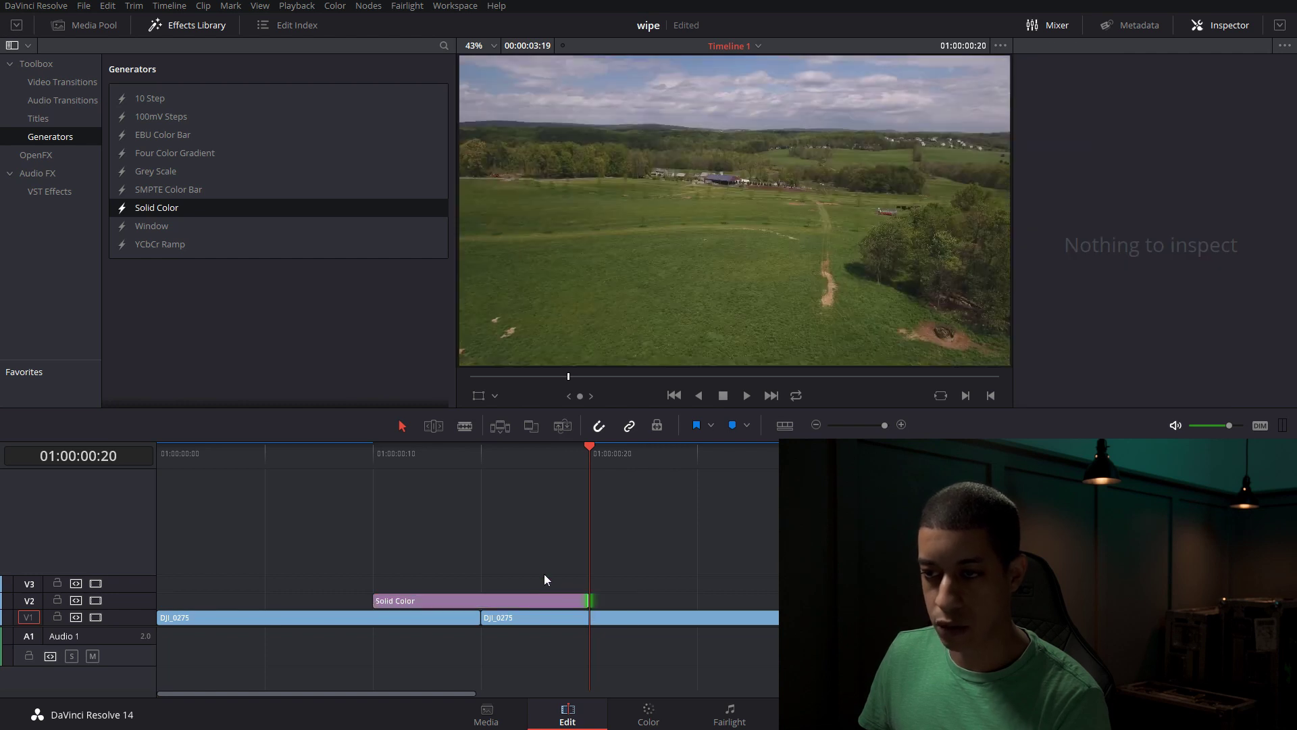
click(479, 460)
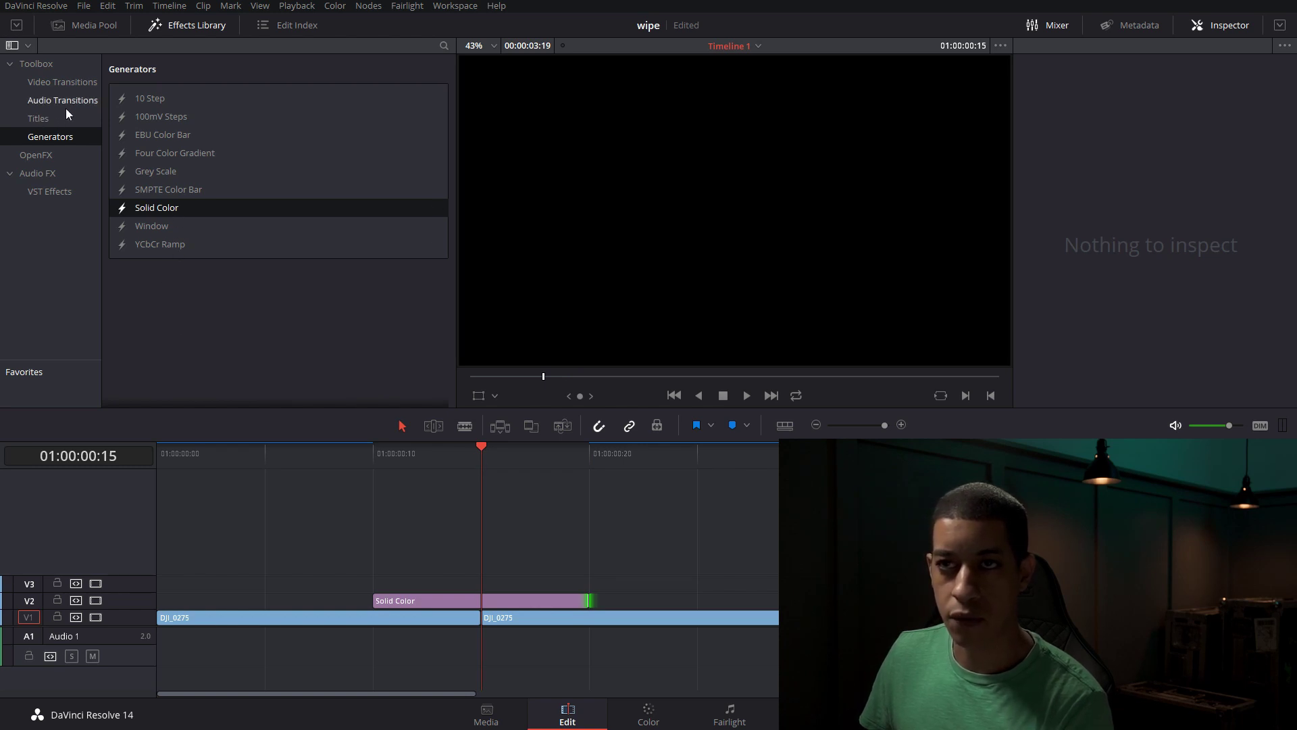
- Recolor the Solid Color clip to bright blue #126ffa, raising Val to 250
click(484, 600)
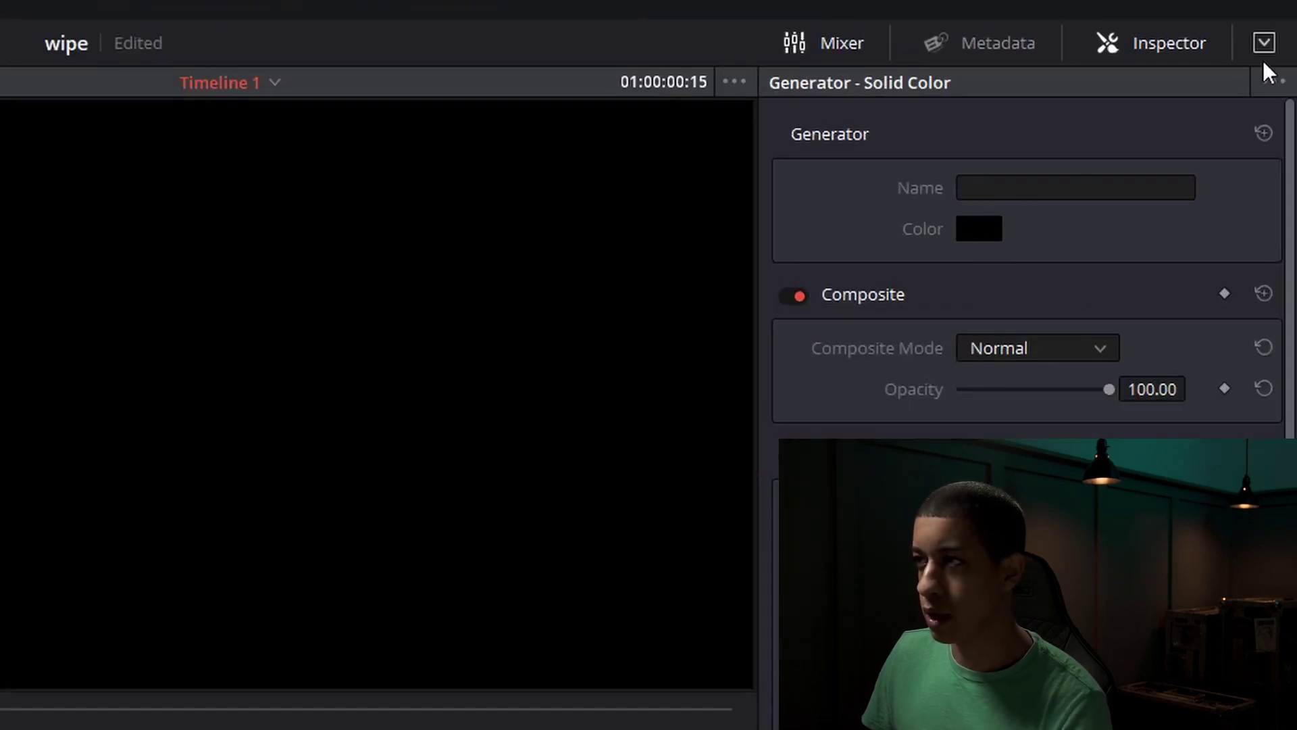
click(1181, 46)
click(1178, 43)
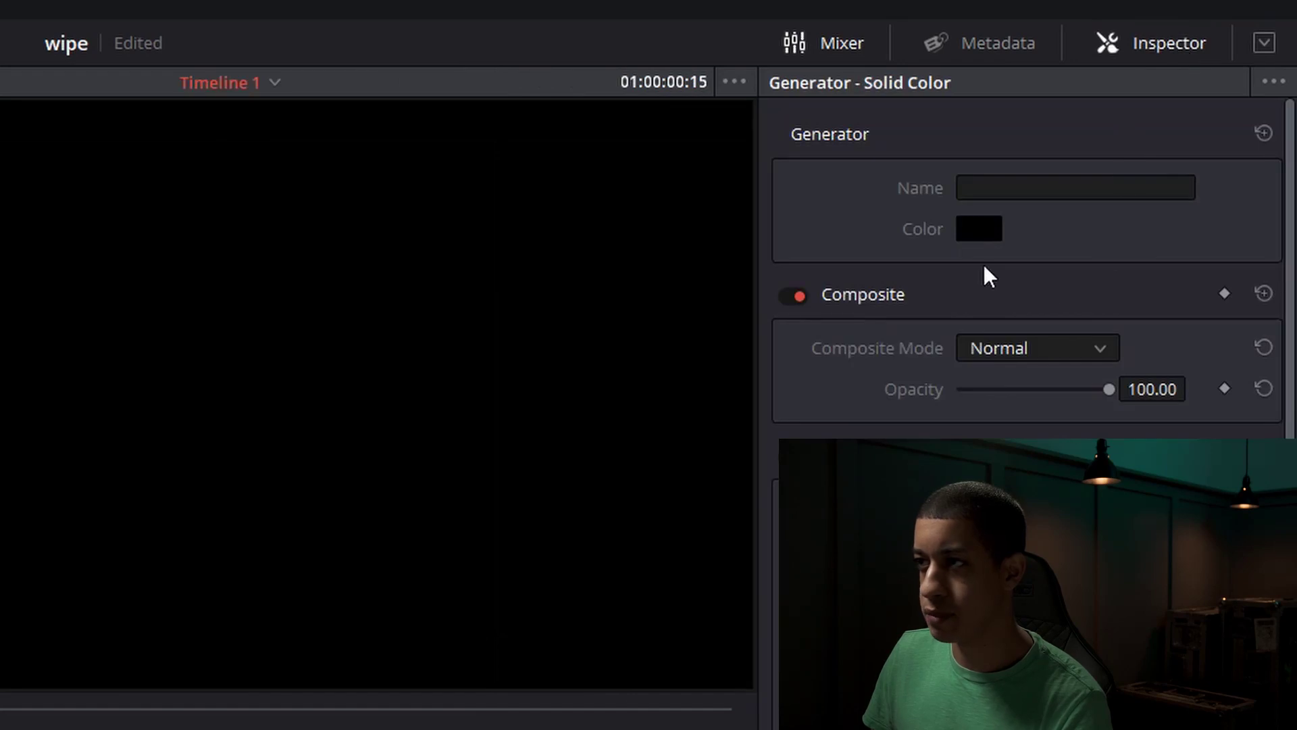
click(967, 227)
drag(130, 535, 168, 454)
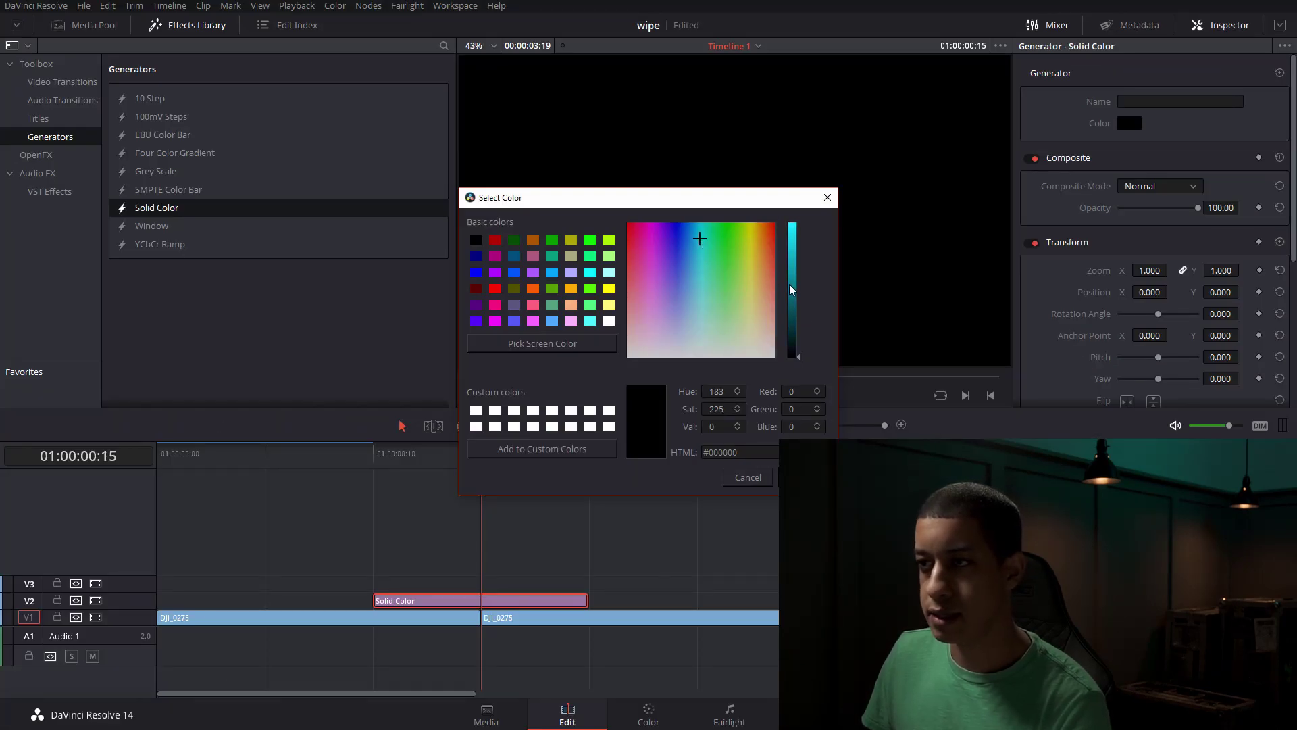
drag(698, 240, 687, 234)
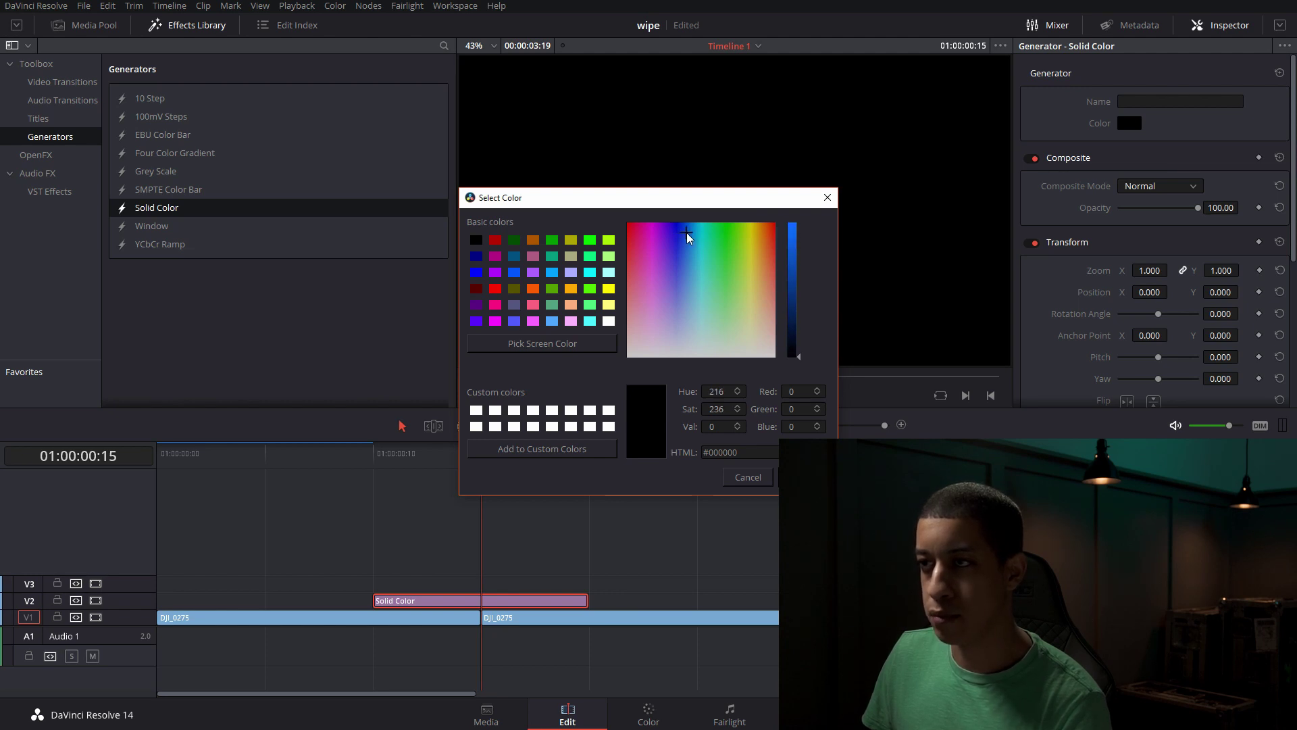
drag(793, 335, 789, 230)
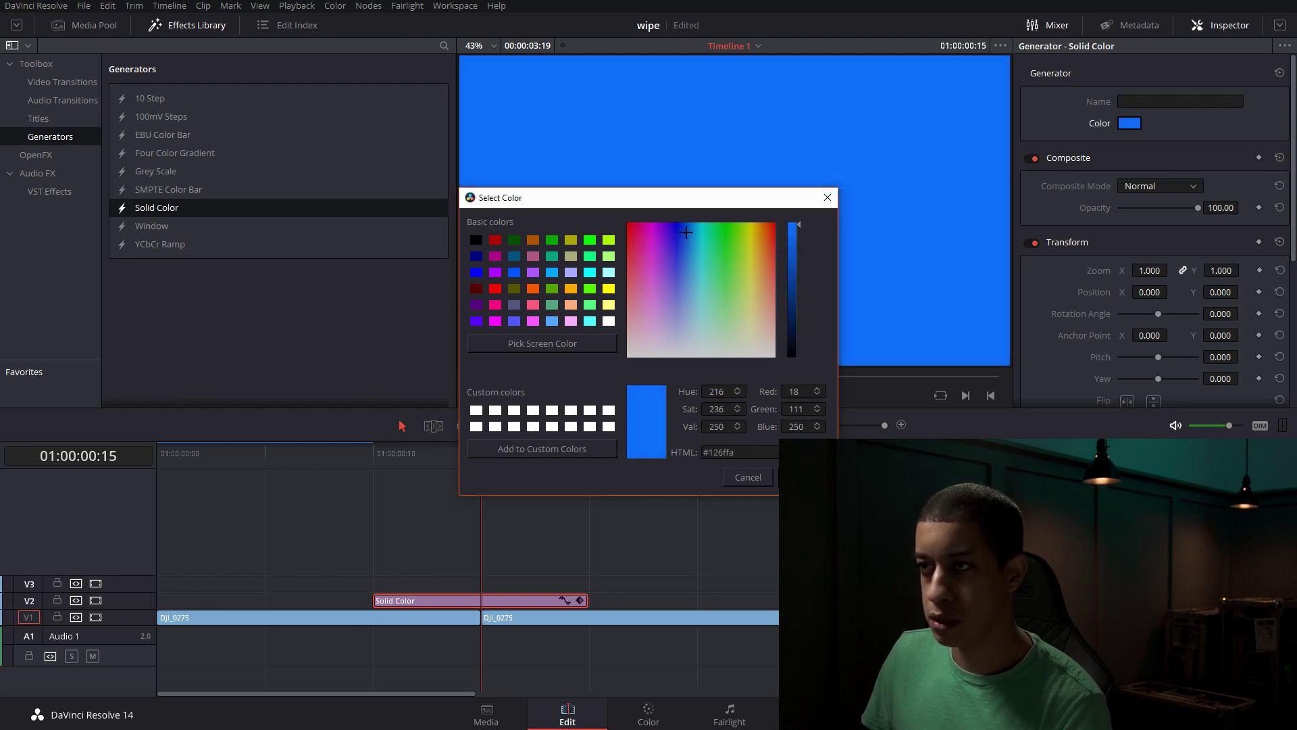
click(808, 477)
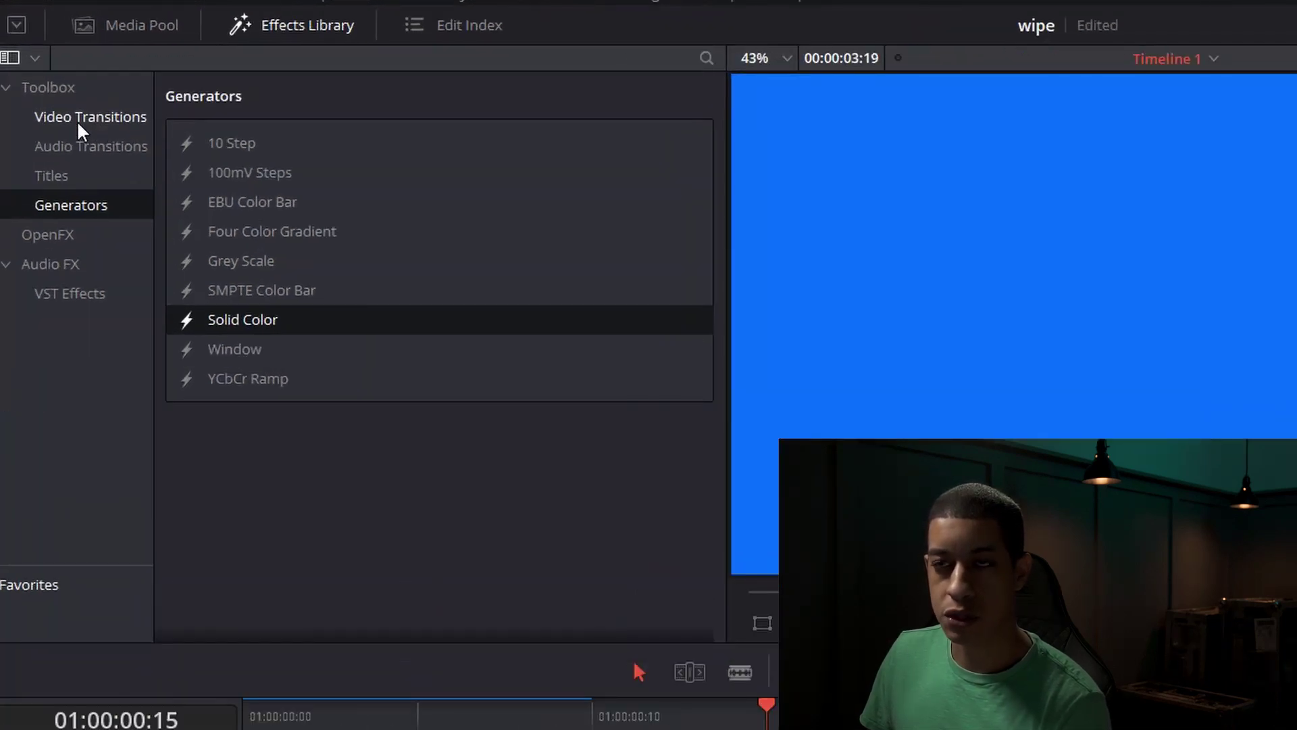
- Apply the Edge Wipe video transition to the start of the Solid Color clip
click(77, 121)
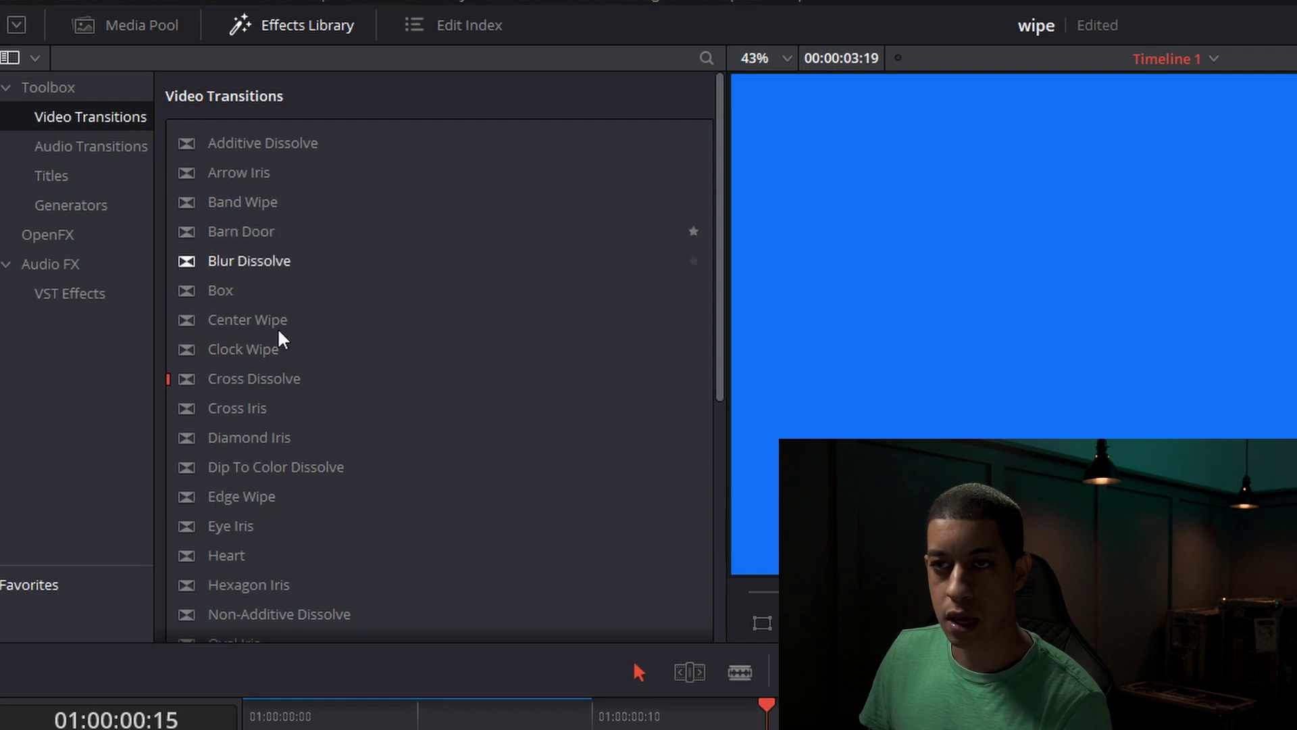
click(236, 504)
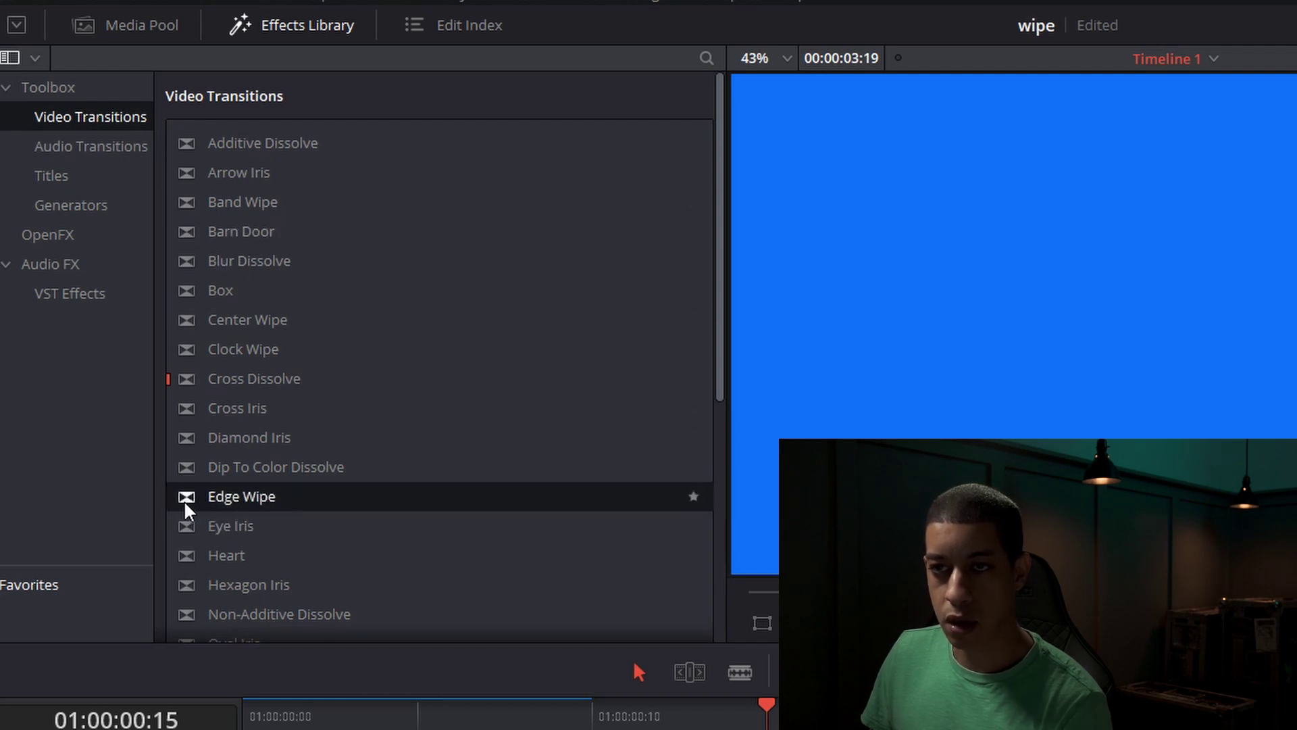
drag(241, 496, 382, 601)
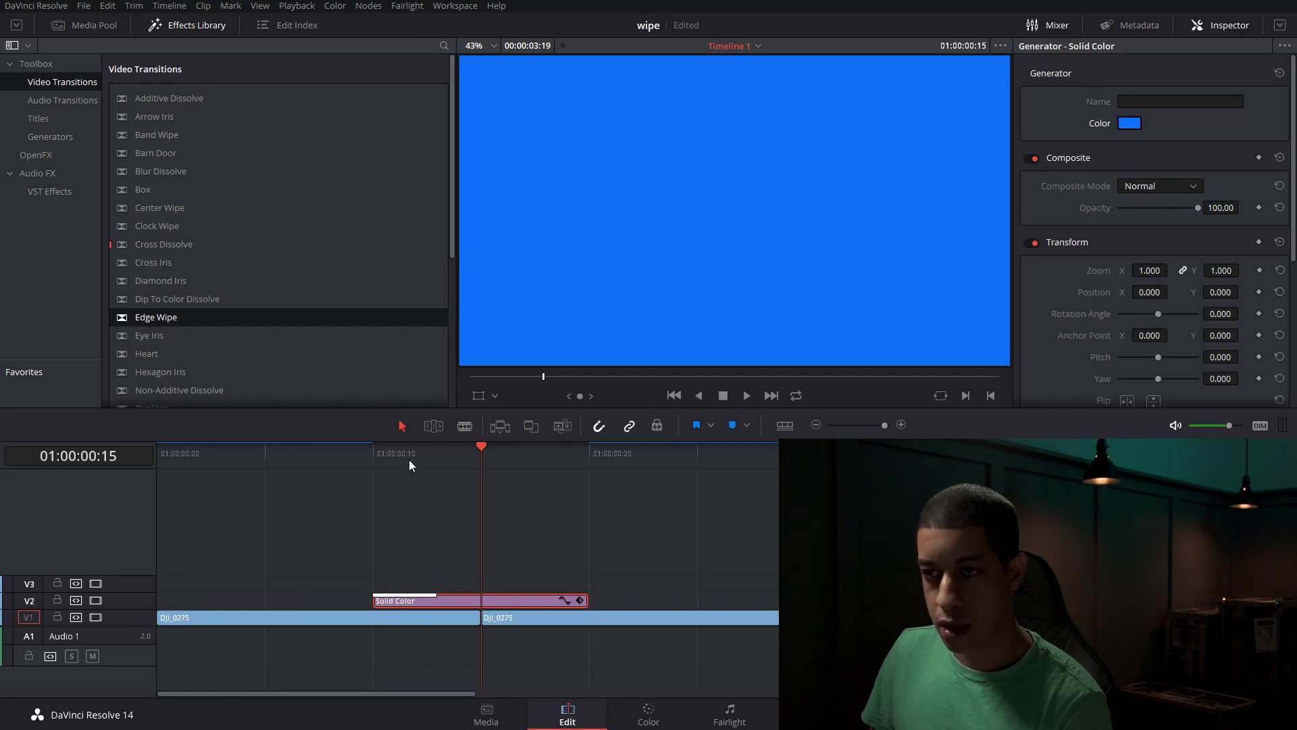
- Step through the Edge Wipe frame by frame and select the transition
key(Left)
key(Left)
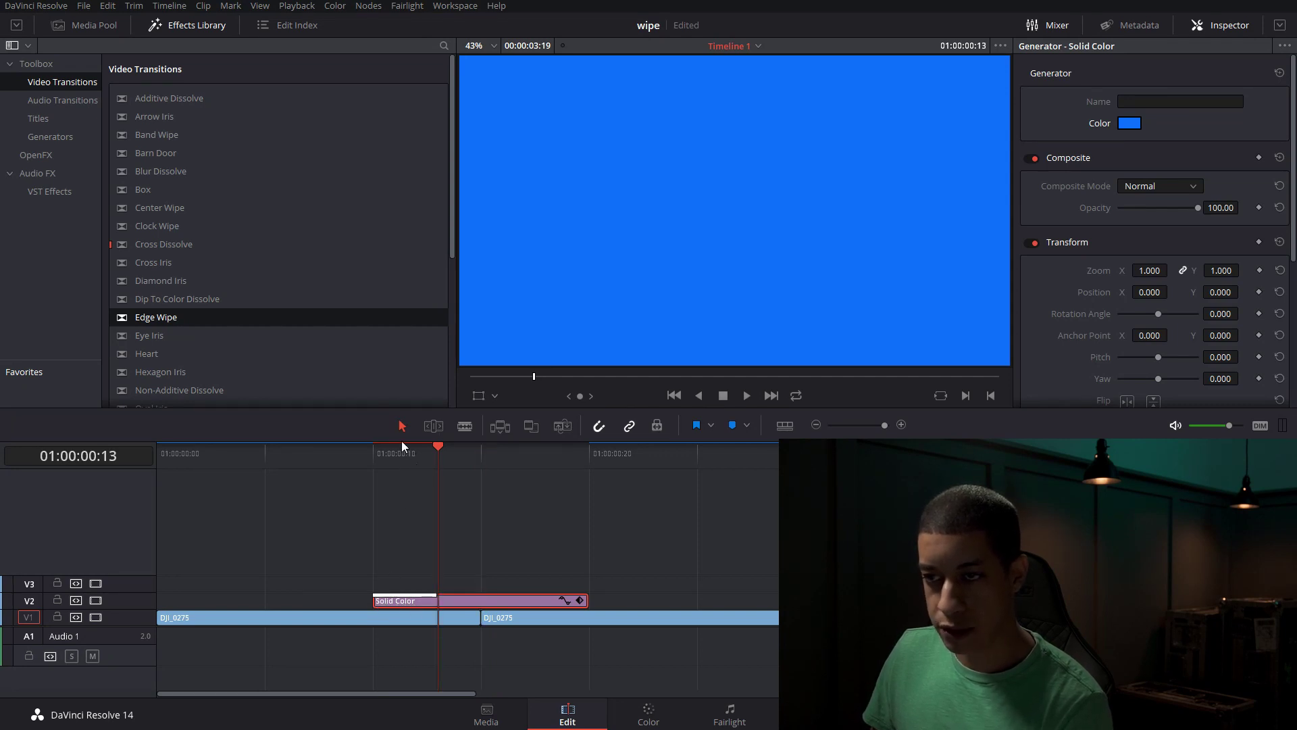
drag(385, 449, 390, 460)
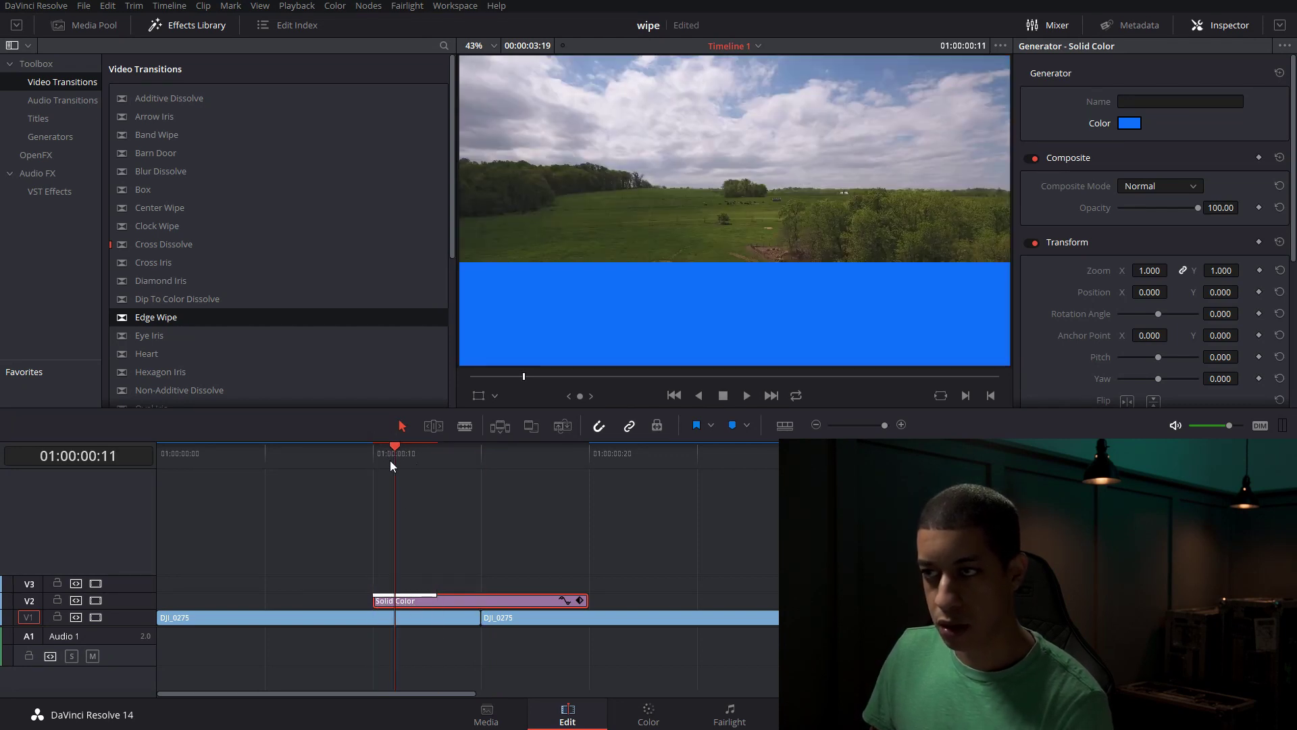
key(Right)
key(Right)
key(Left)
key(Left)
key(Left)
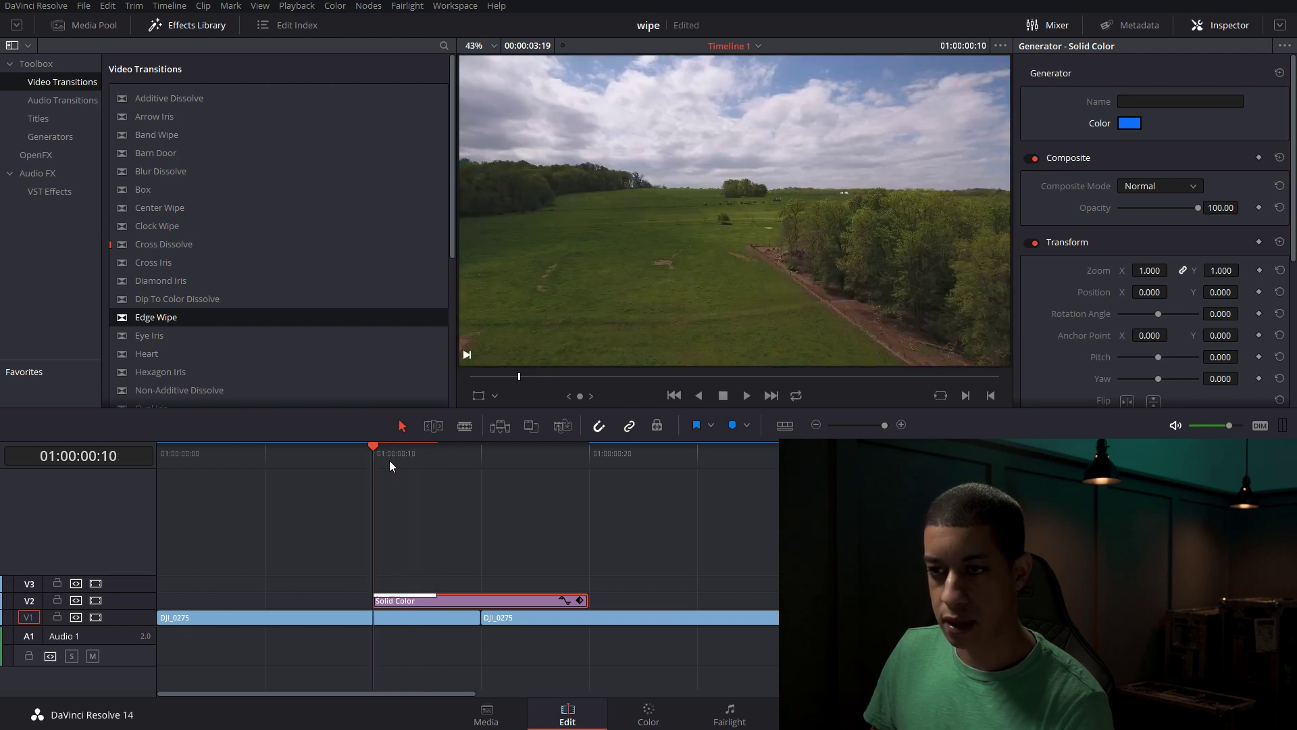
key(Right)
key(Right)
key(Right)
key(Left)
key(Left)
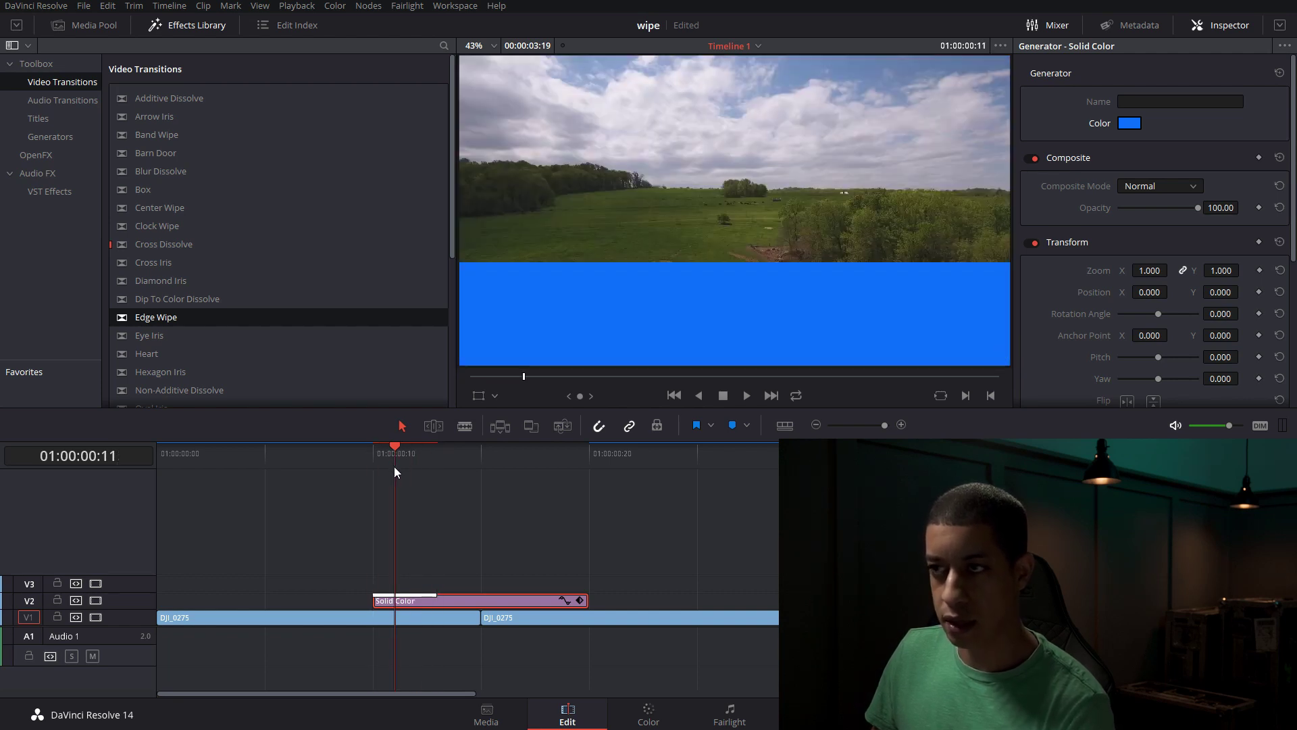
click(404, 595)
key(Left)
key(Right)
key(Right)
key(Right)
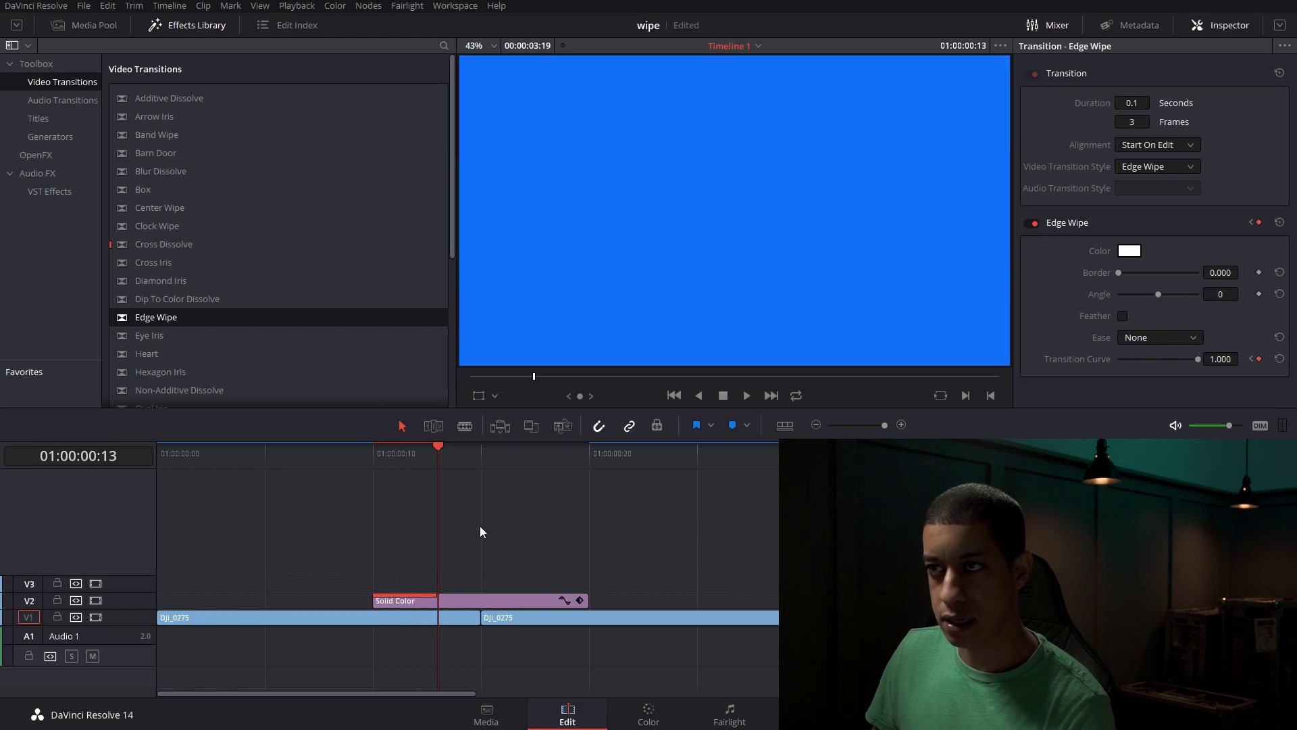
key(Left)
key(Left)
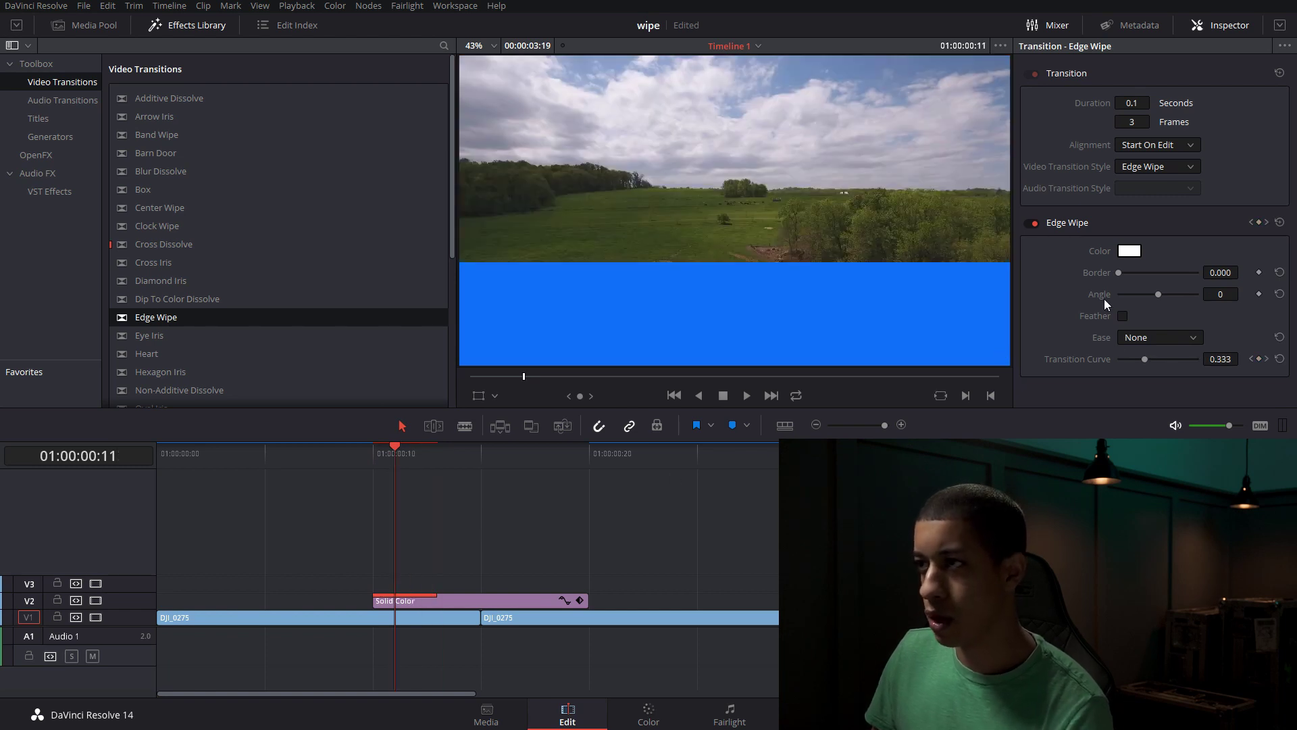
- Set the opening Edge Wipe's length to 5 frames
click(1133, 124)
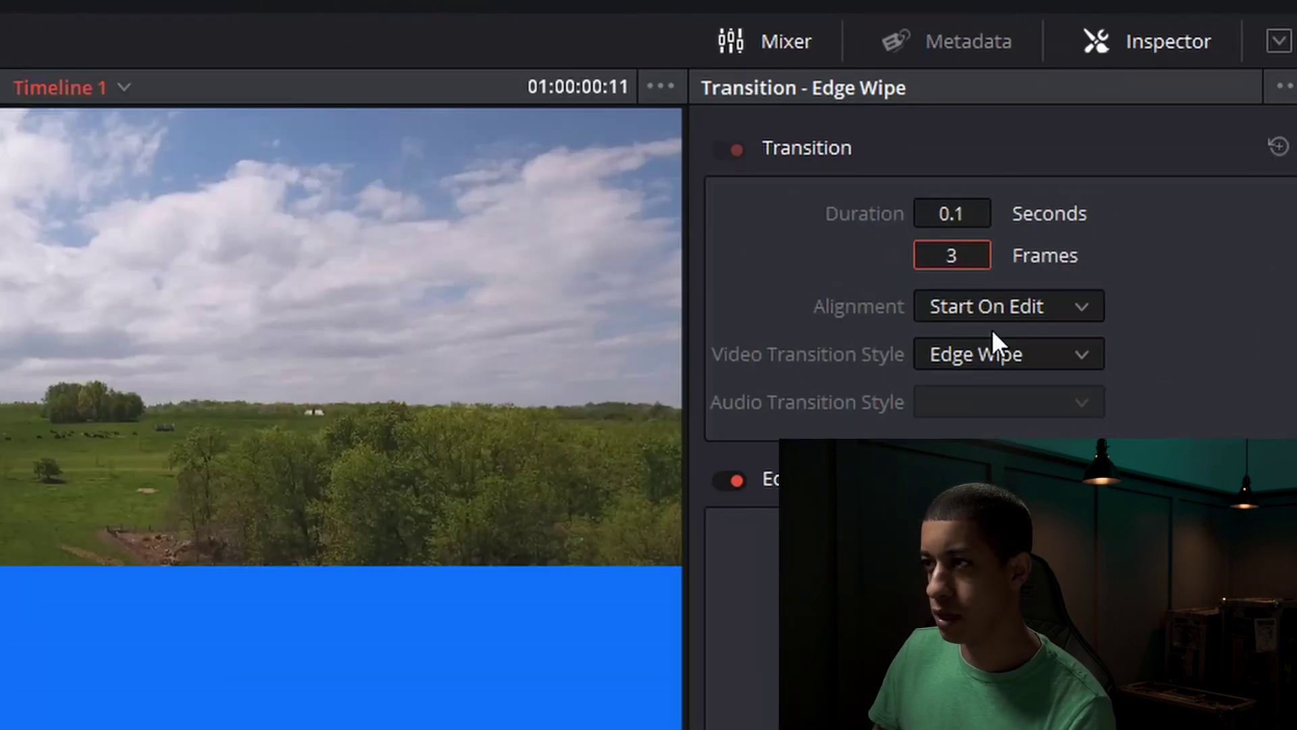
text(5)
key(Return)
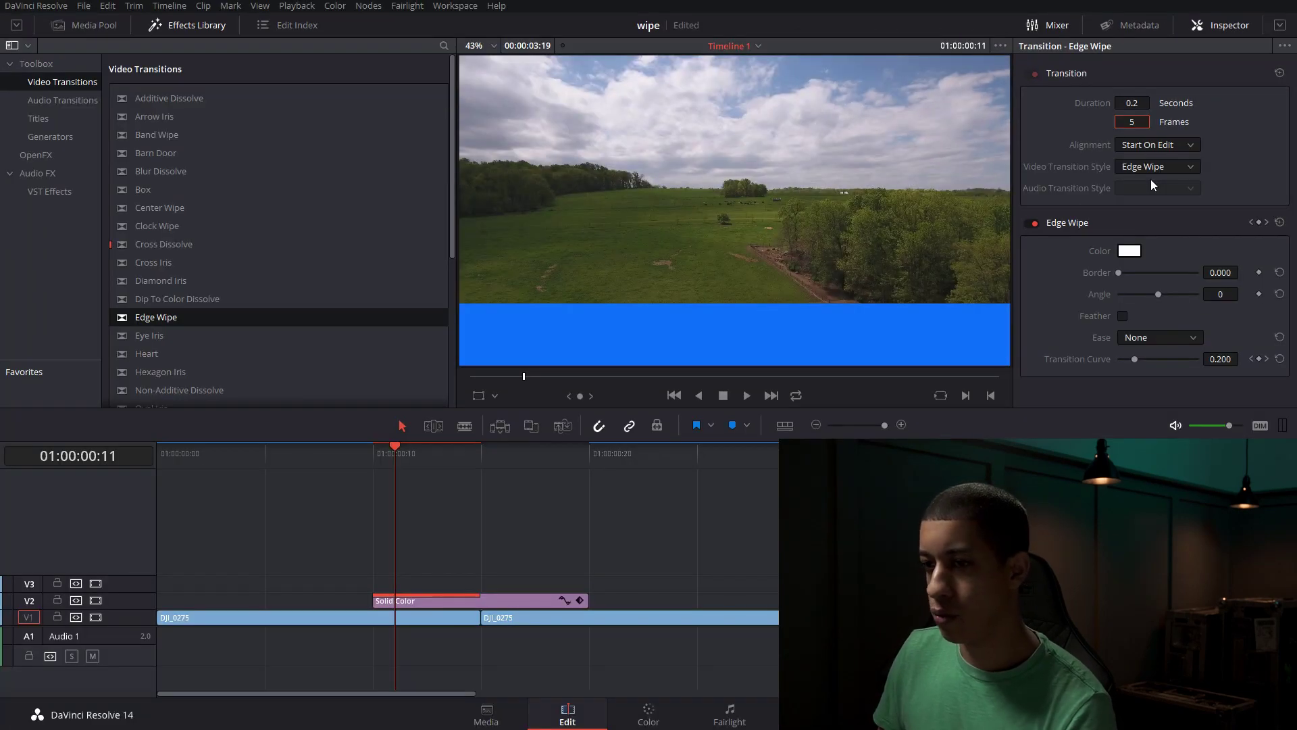
key(Right)
key(Right)
key(Right)
key(Right)
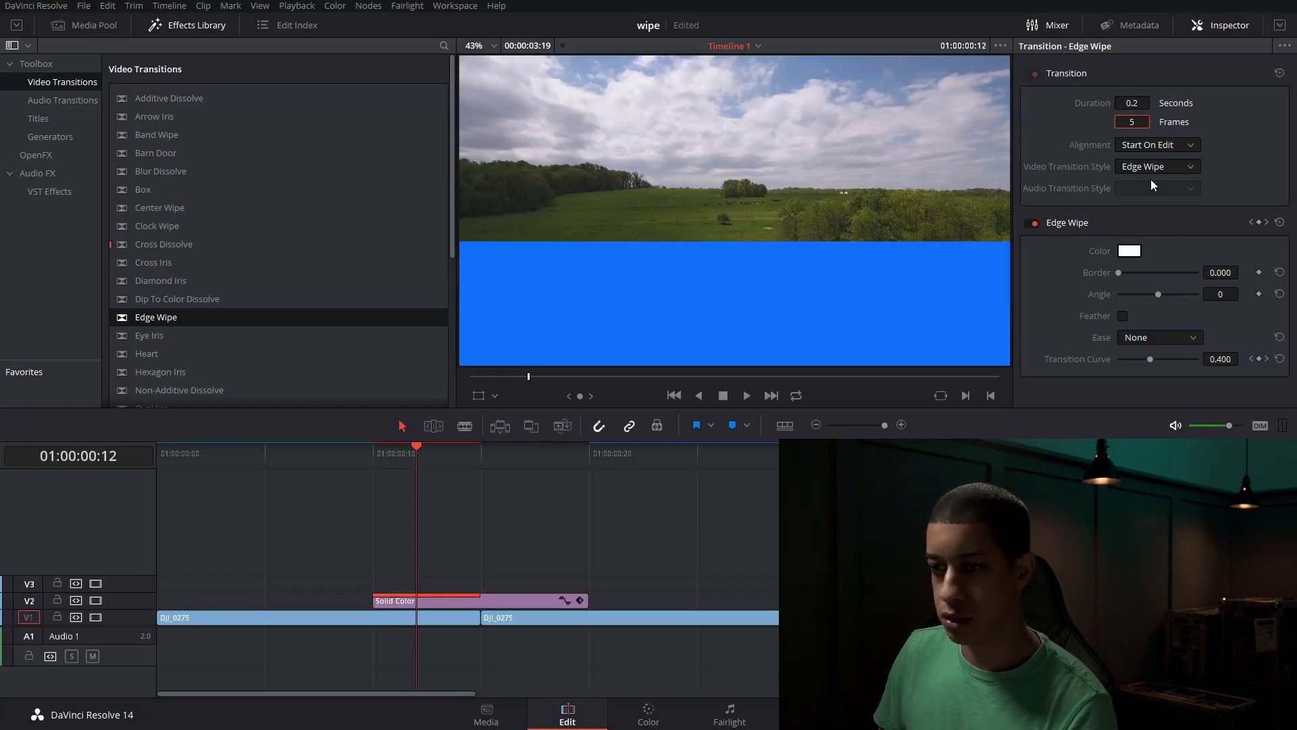
key(Left)
key(Left)
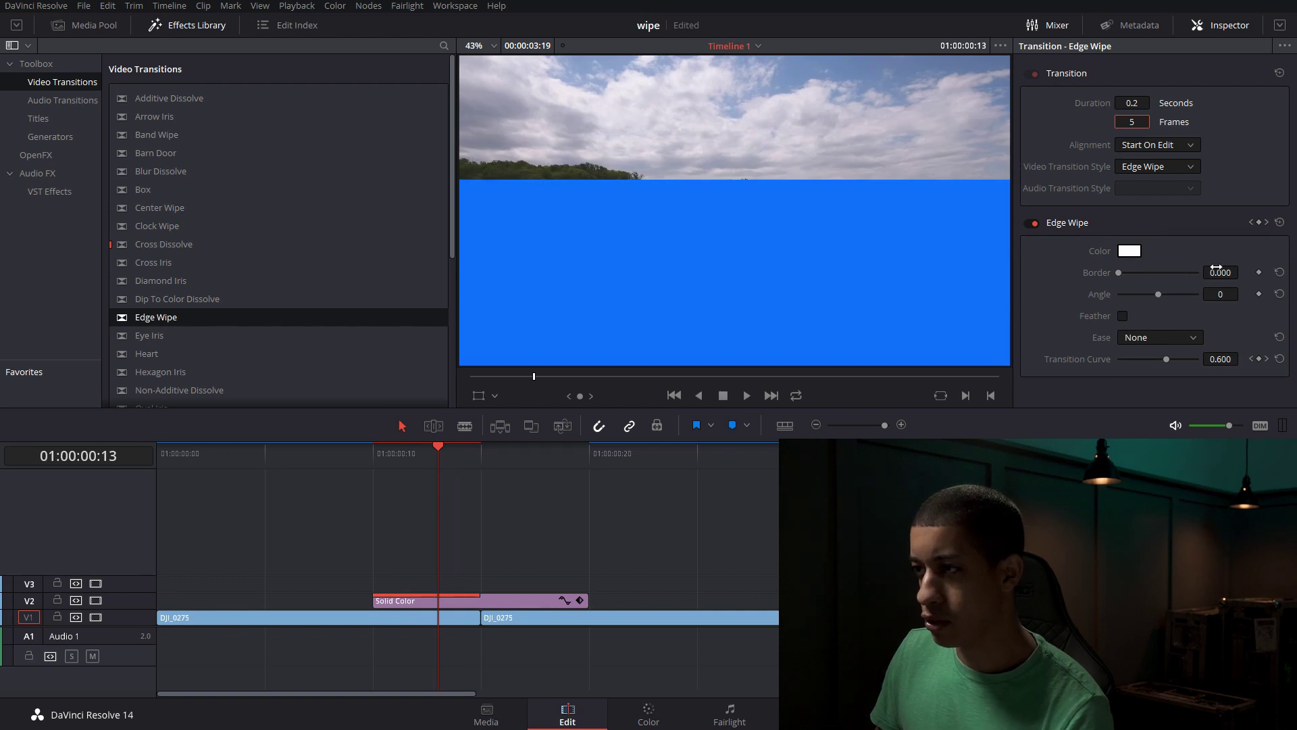
- Set the wipe Angle to -90 so it sweeps sideways, then check it frame by frame
drag(1218, 294, 1222, 295)
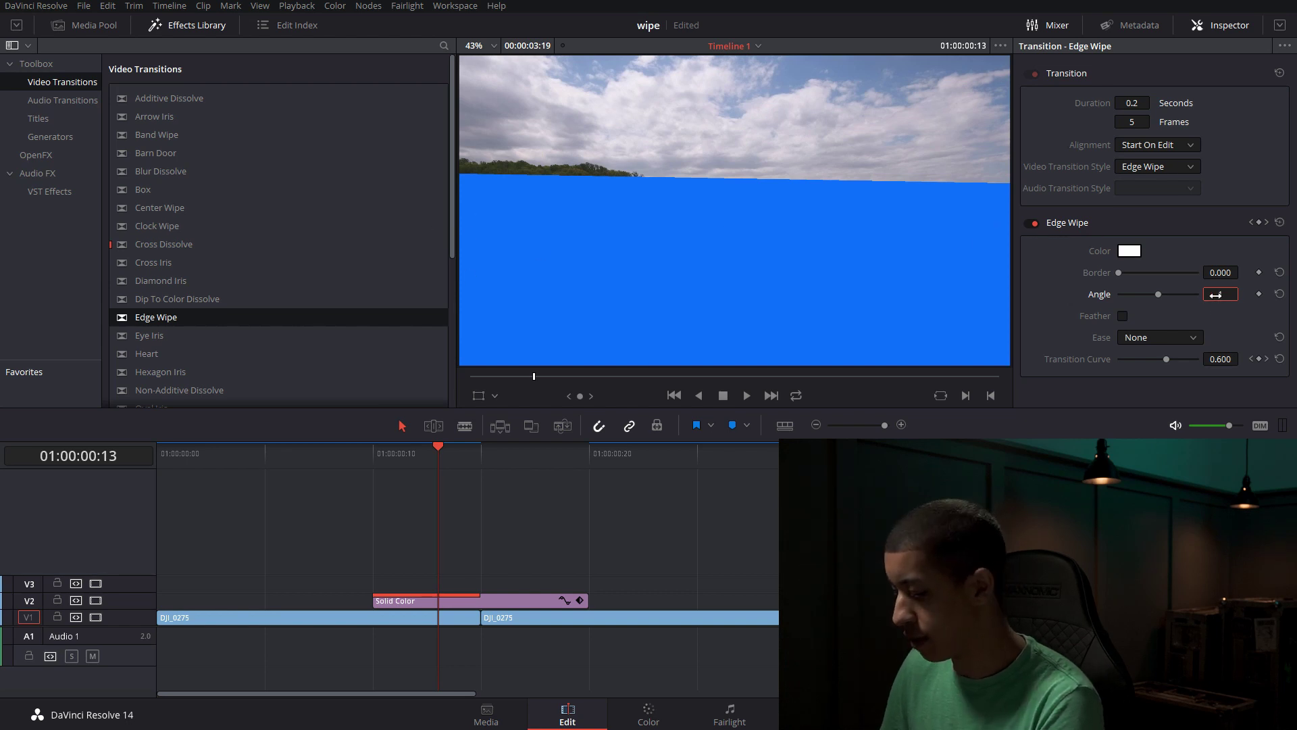
key(Return)
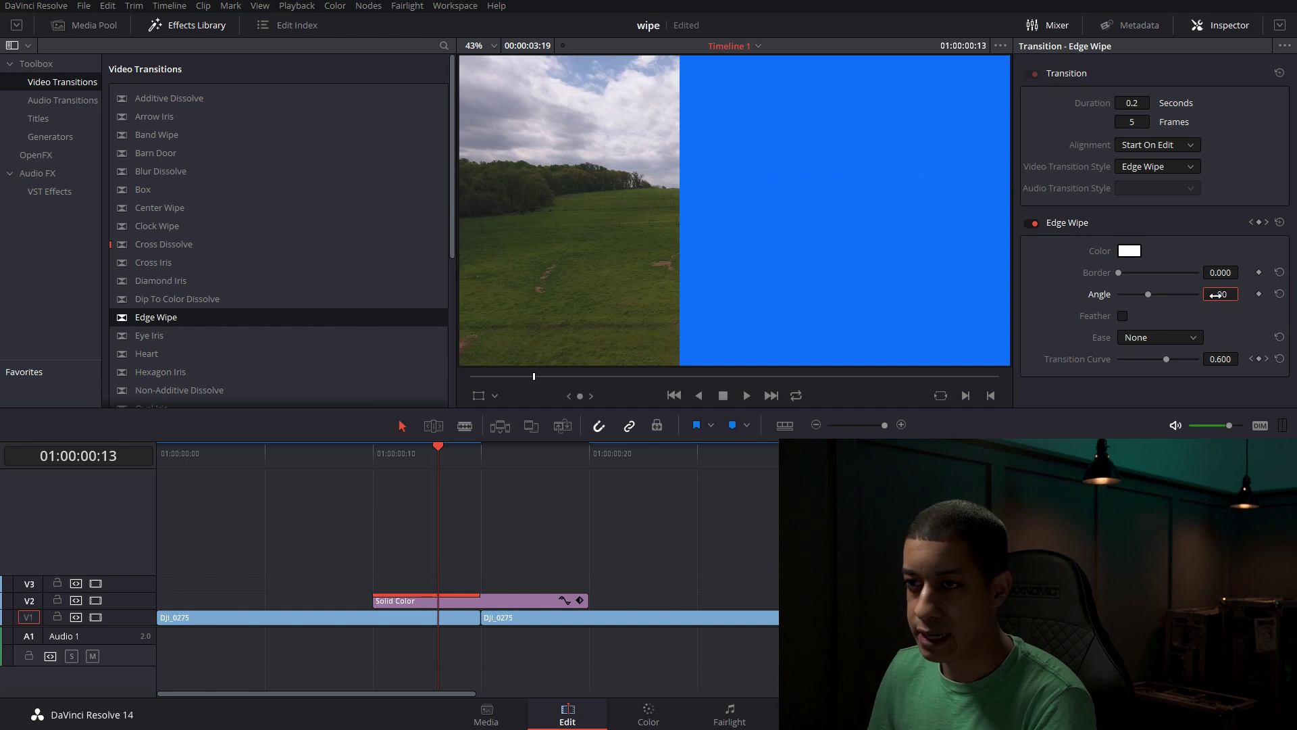
click(379, 455)
key(Right)
key(Right)
key(Right)
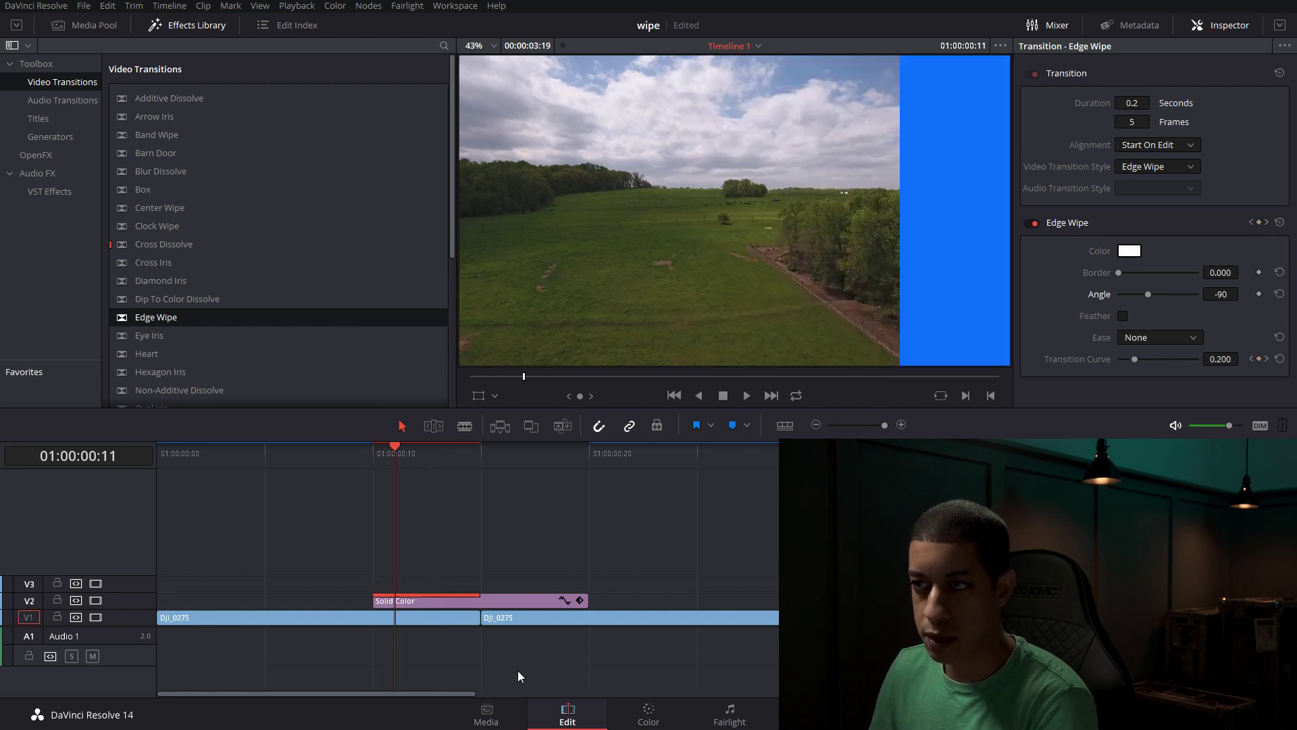
key(Right)
key(Right)
key(Left)
key(Left)
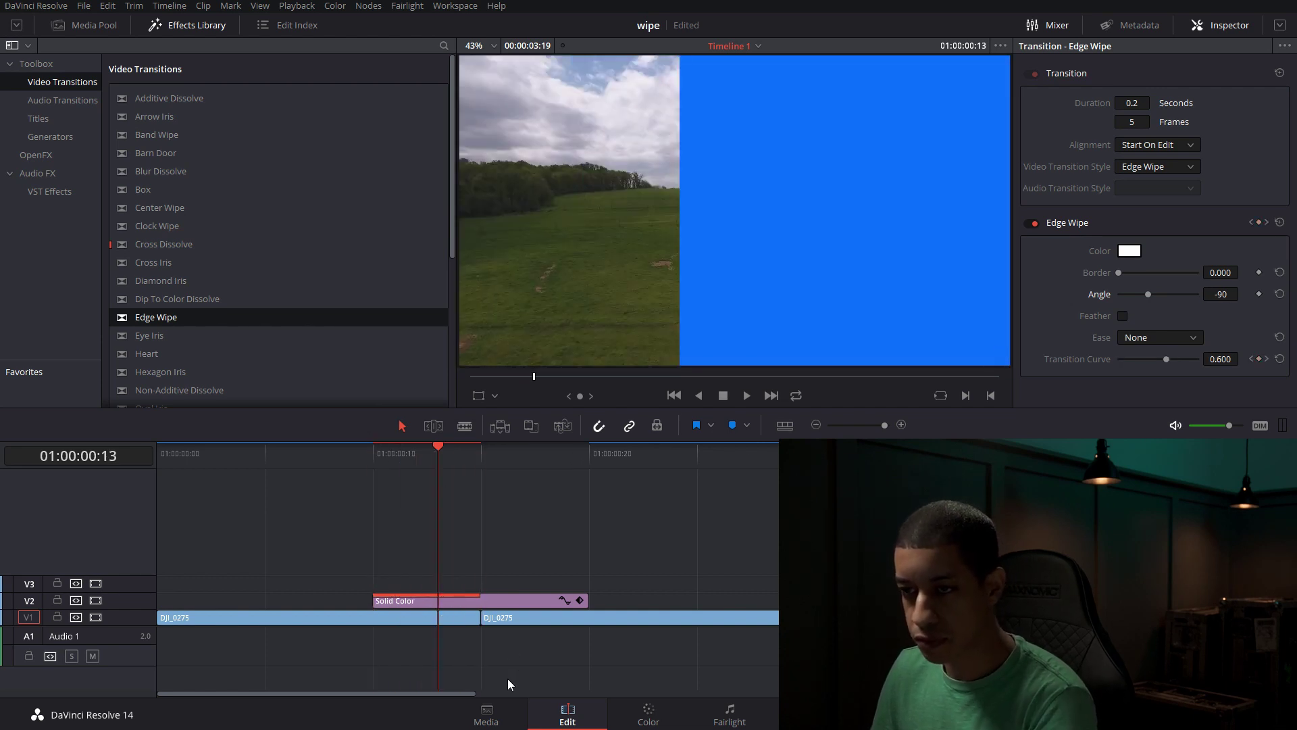
key(Left)
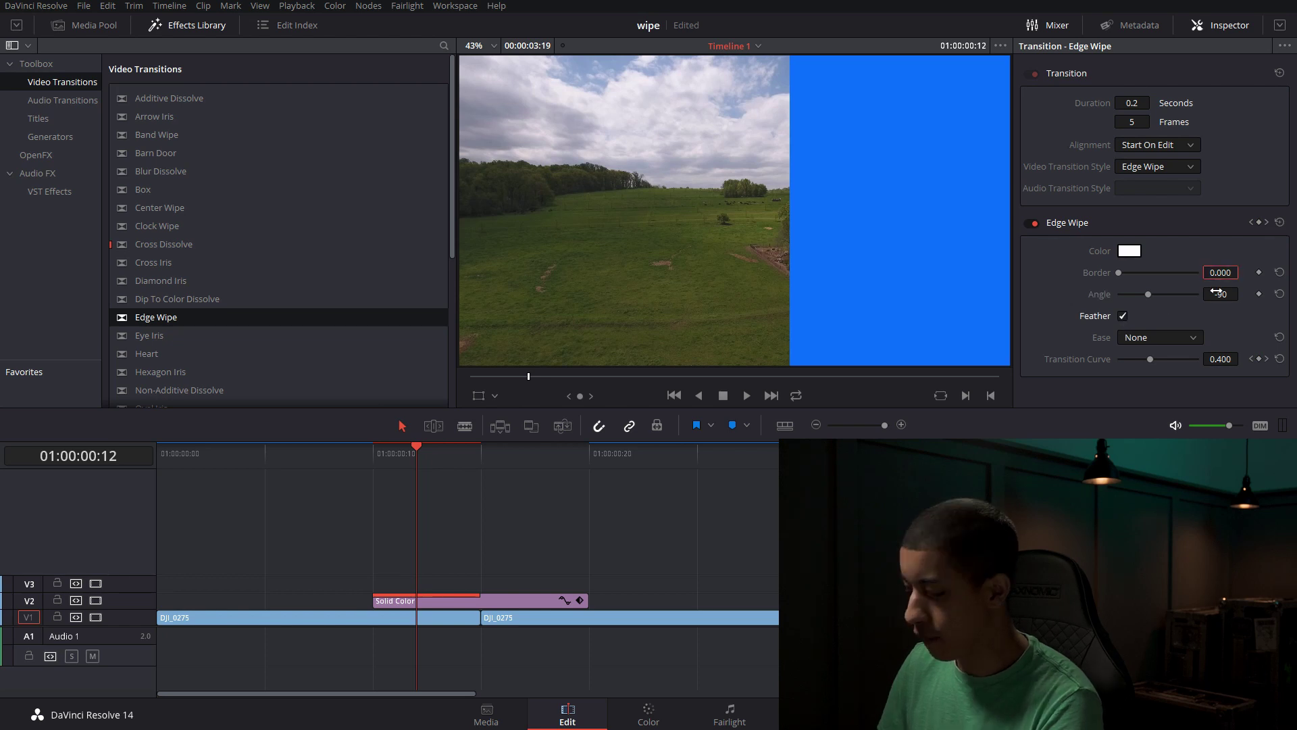
- Give the wipe a feathered Border of 200 and step through the softened result
key(Return)
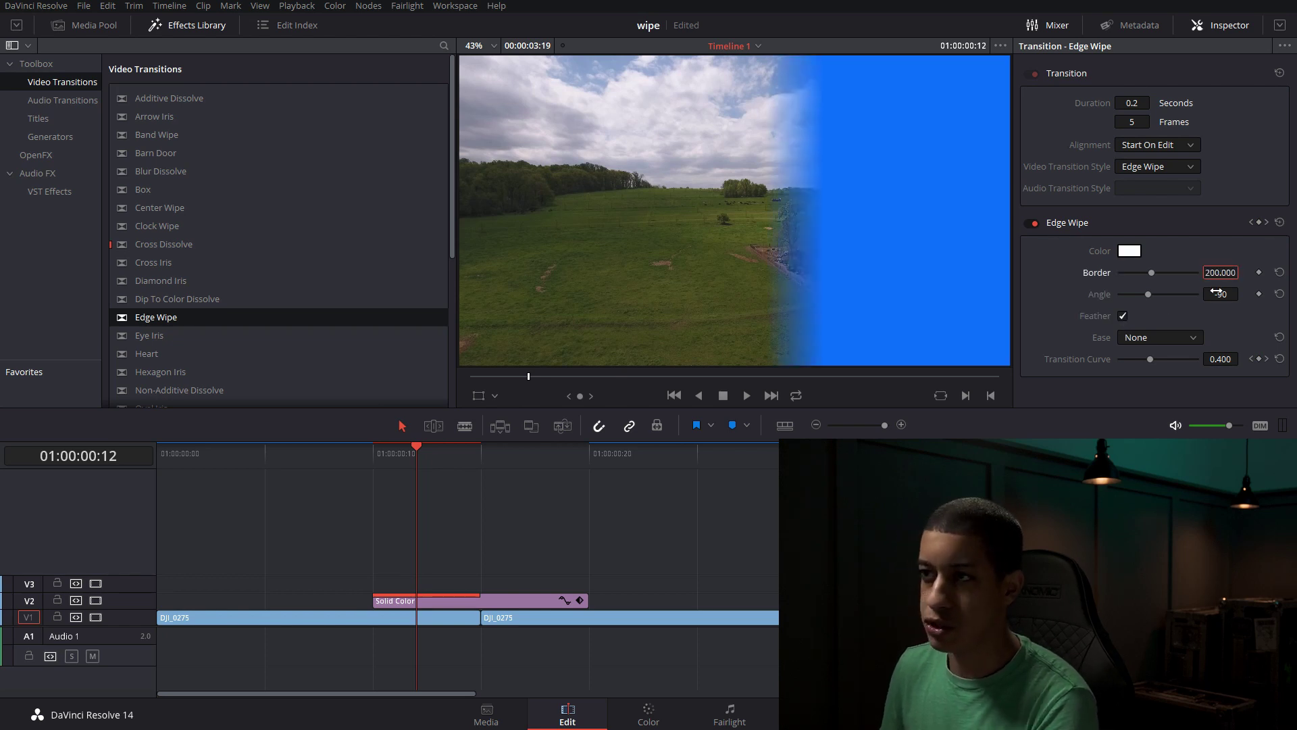
click(387, 464)
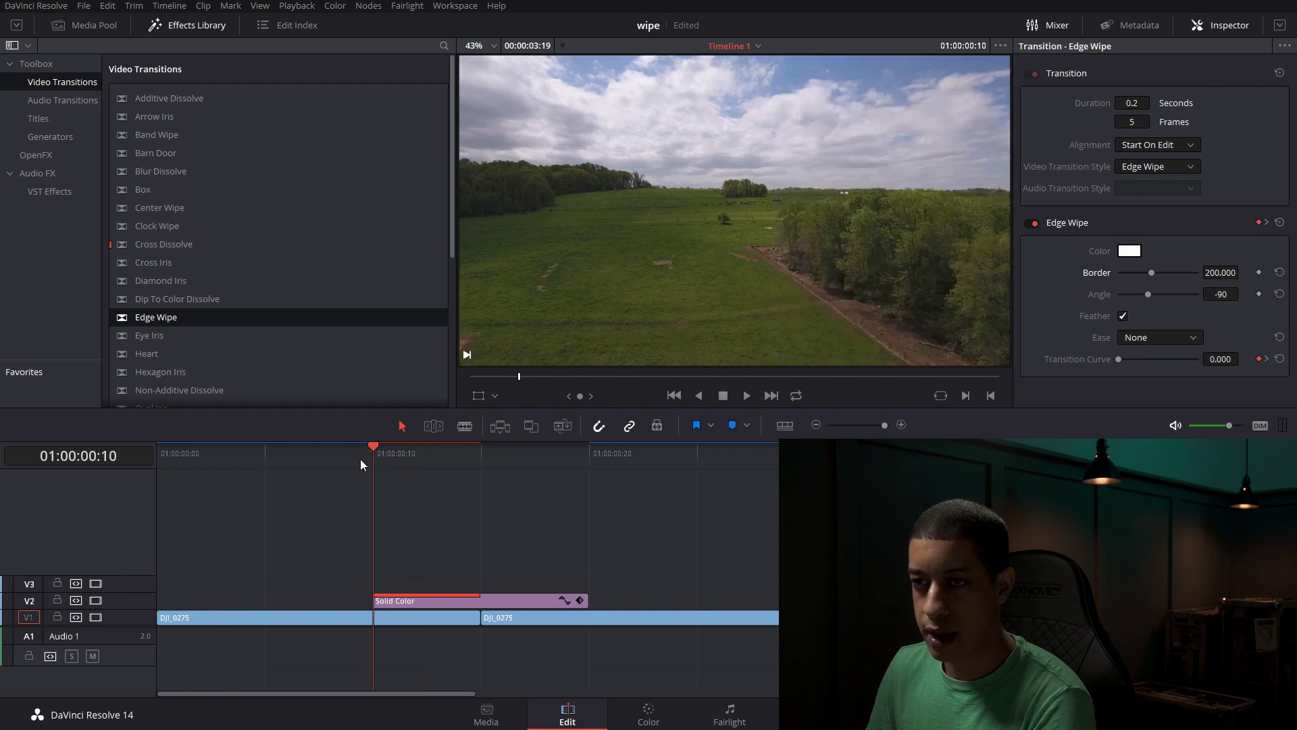
key(Right)
key(Right)
key(Right)
key(Right)
key(Right)
key(Right)
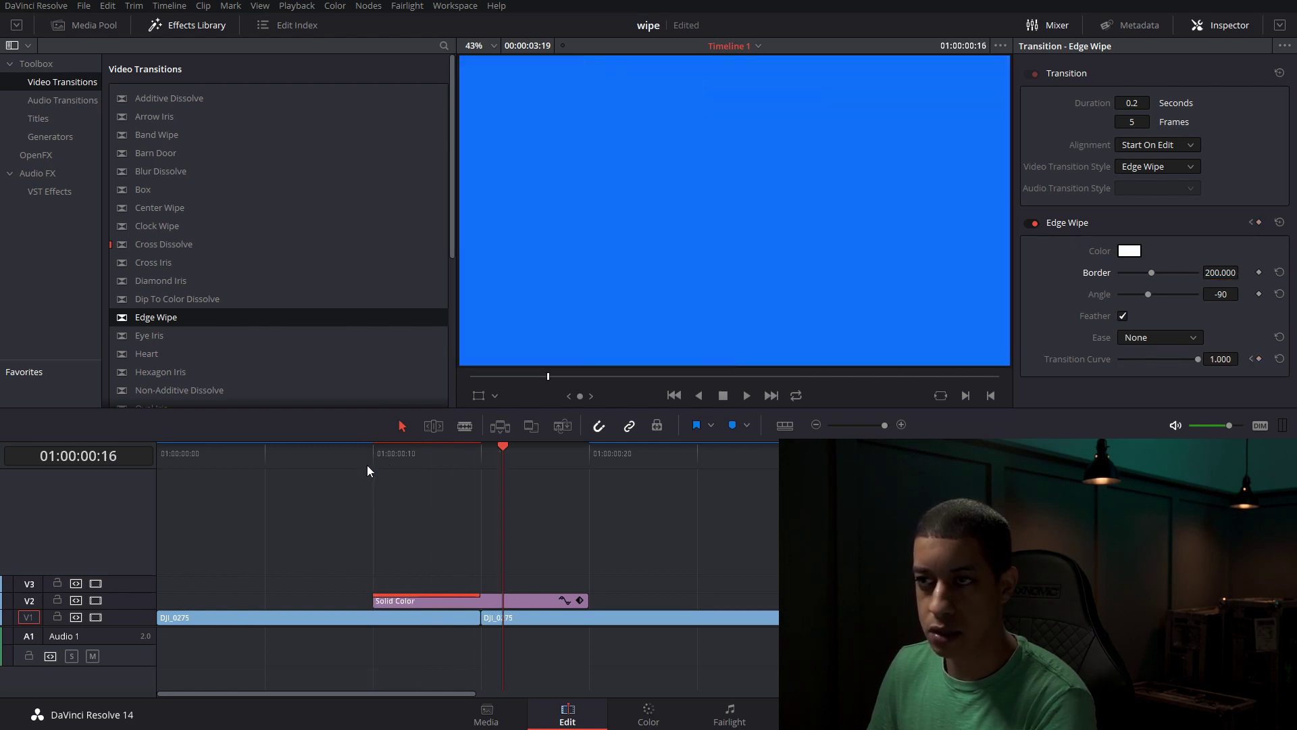
key(Left)
key(Left)
key(Left)
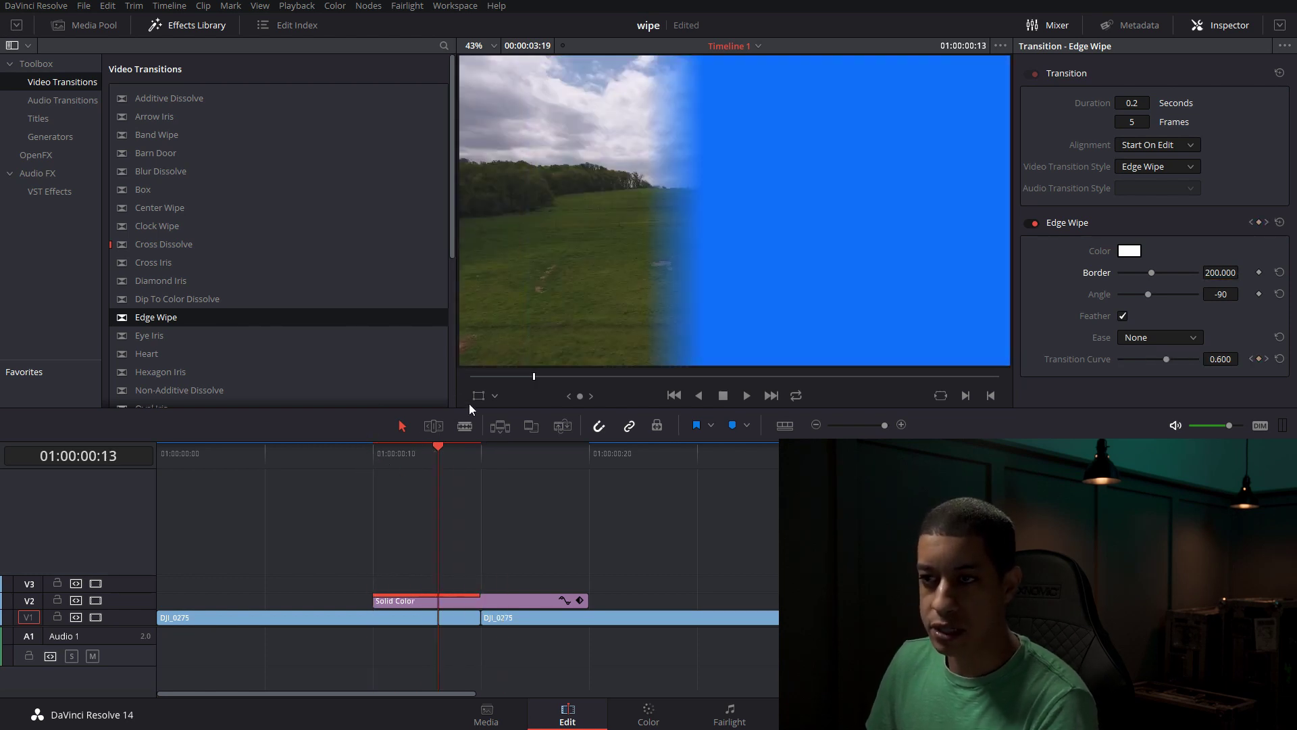
key(Right)
key(Right)
key(Right)
key(Right)
key(Right)
key(Right)
key(Right)
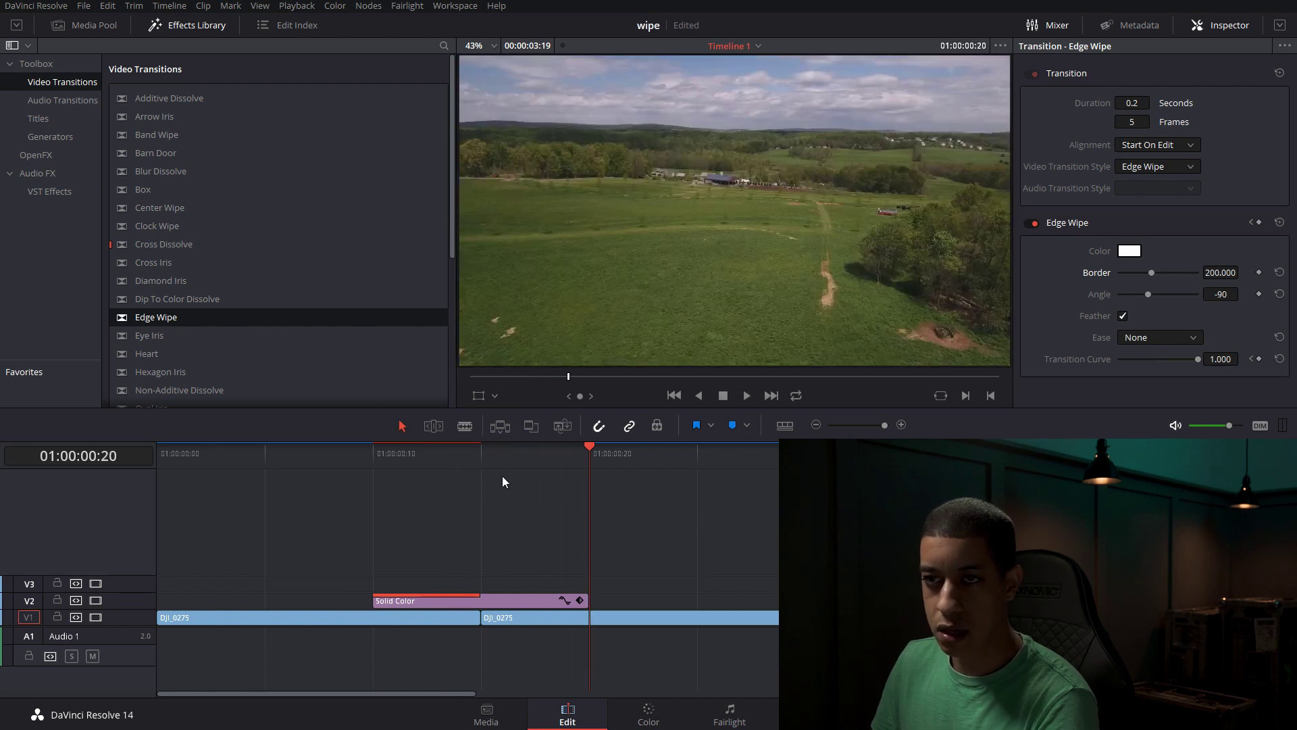
key(Left)
key(Left)
key(Left)
- Add an Edge Wipe at the Solid Color clip's end with 5 frames and -90 angle
drag(127, 318, 579, 602)
click(575, 464)
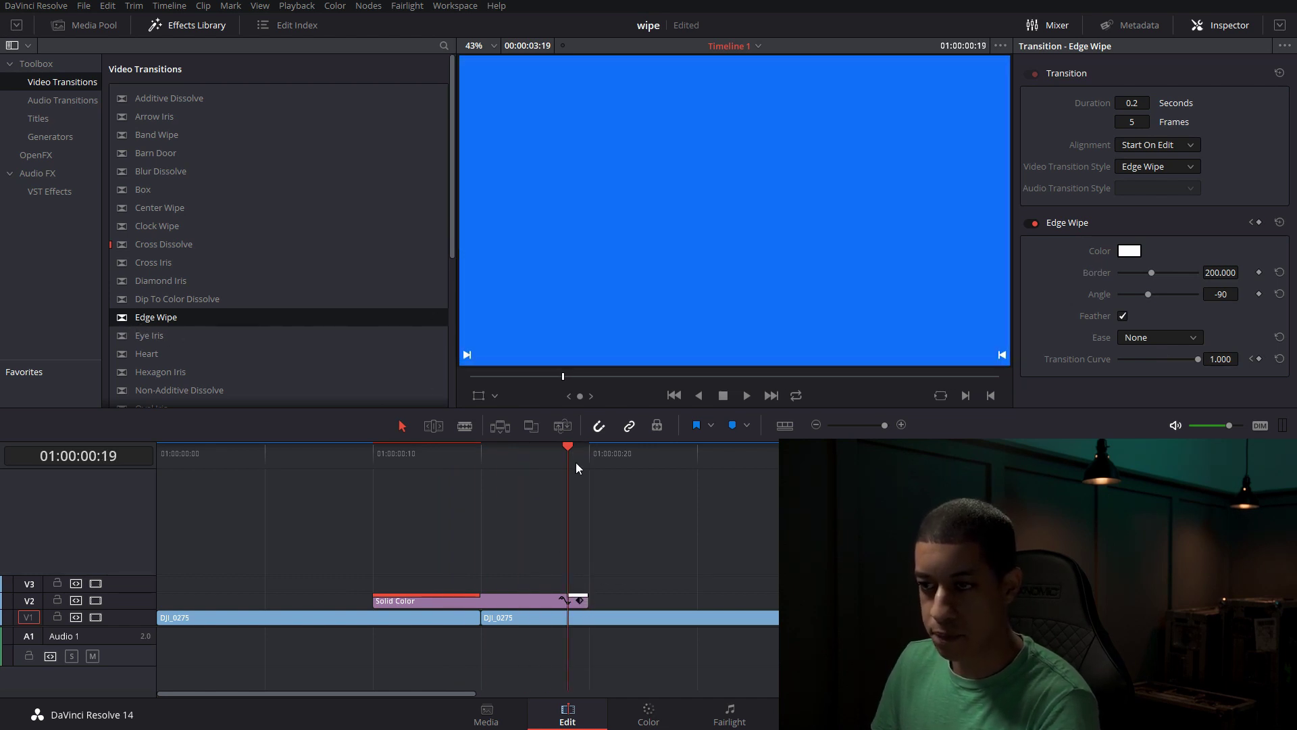
click(579, 600)
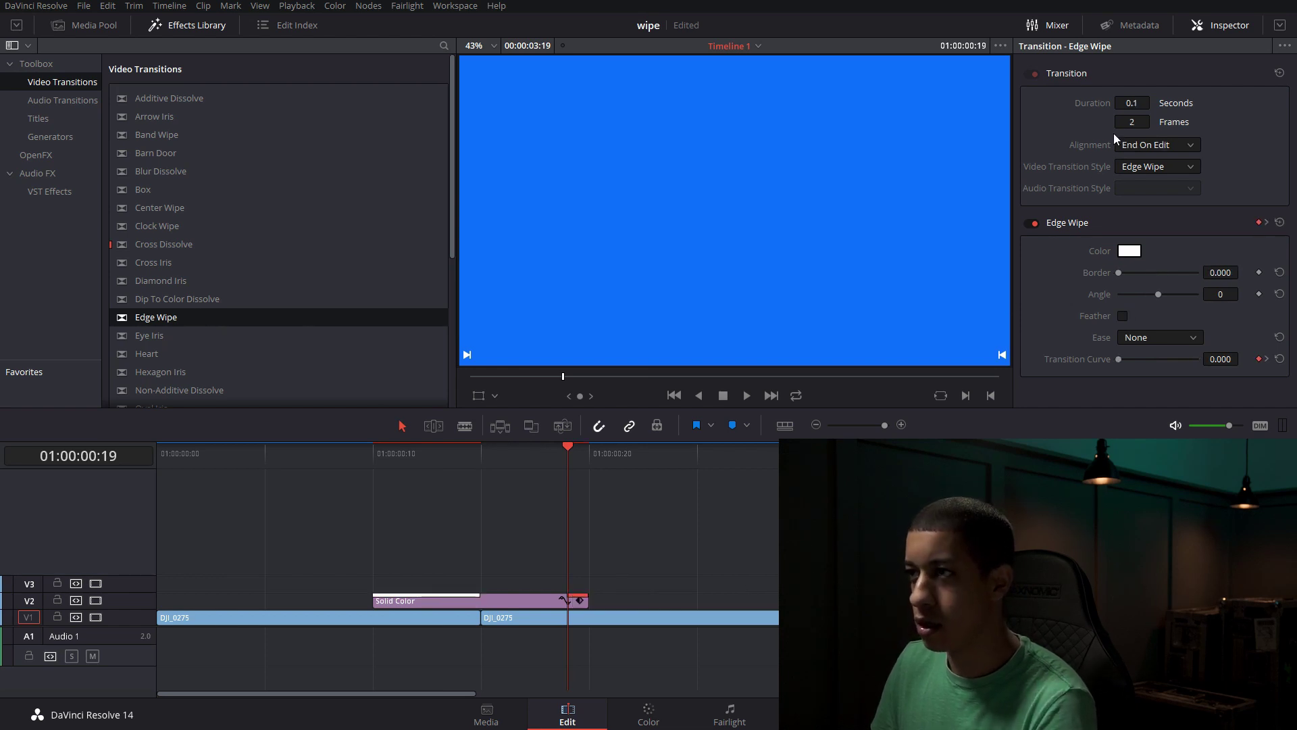
drag(1129, 125, 1130, 125)
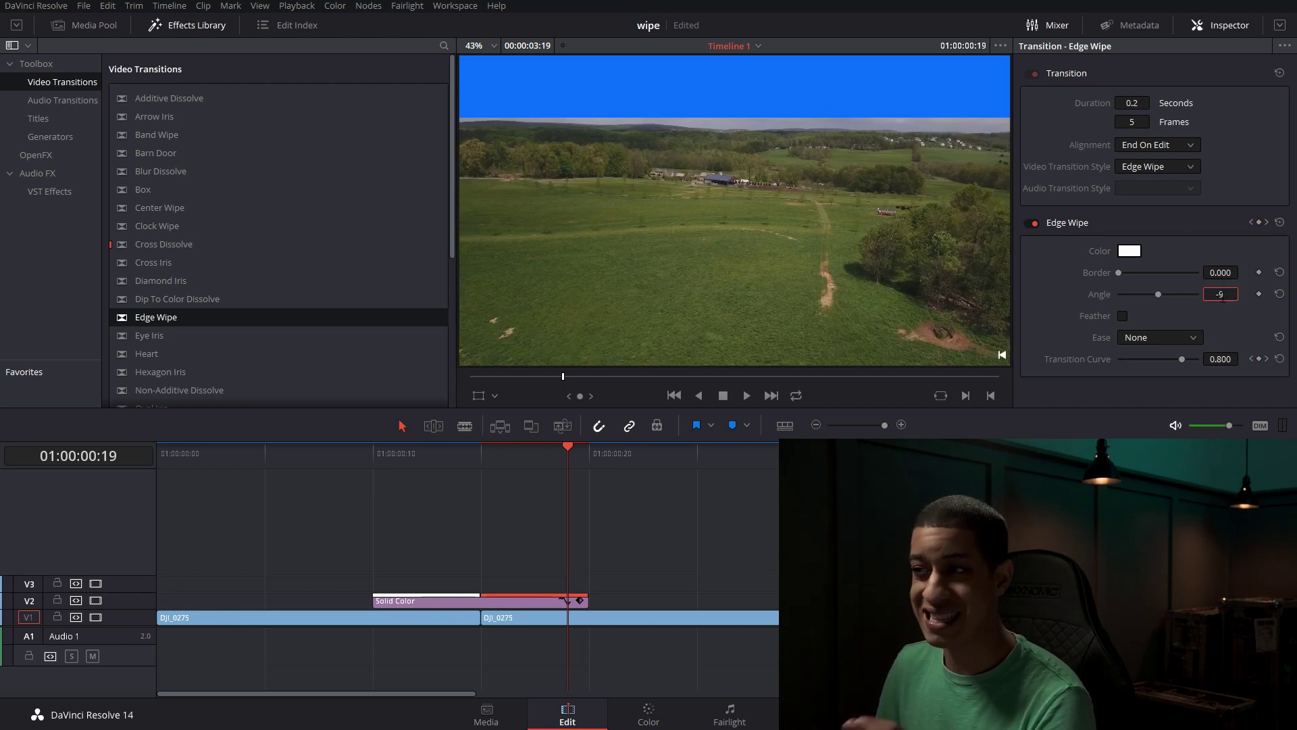
drag(1225, 295, 1222, 296)
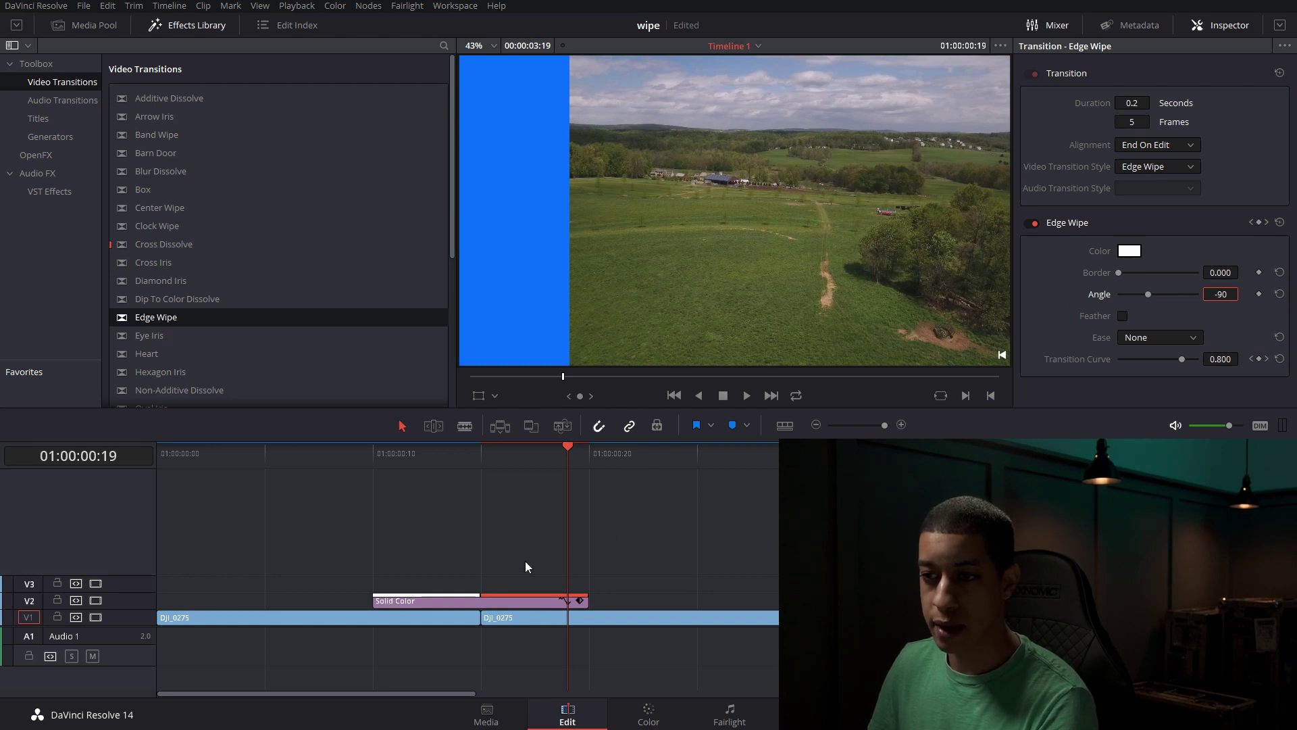
- Turn on Feather with a 200 Border for the closing wipe, matching the opening one
click(415, 595)
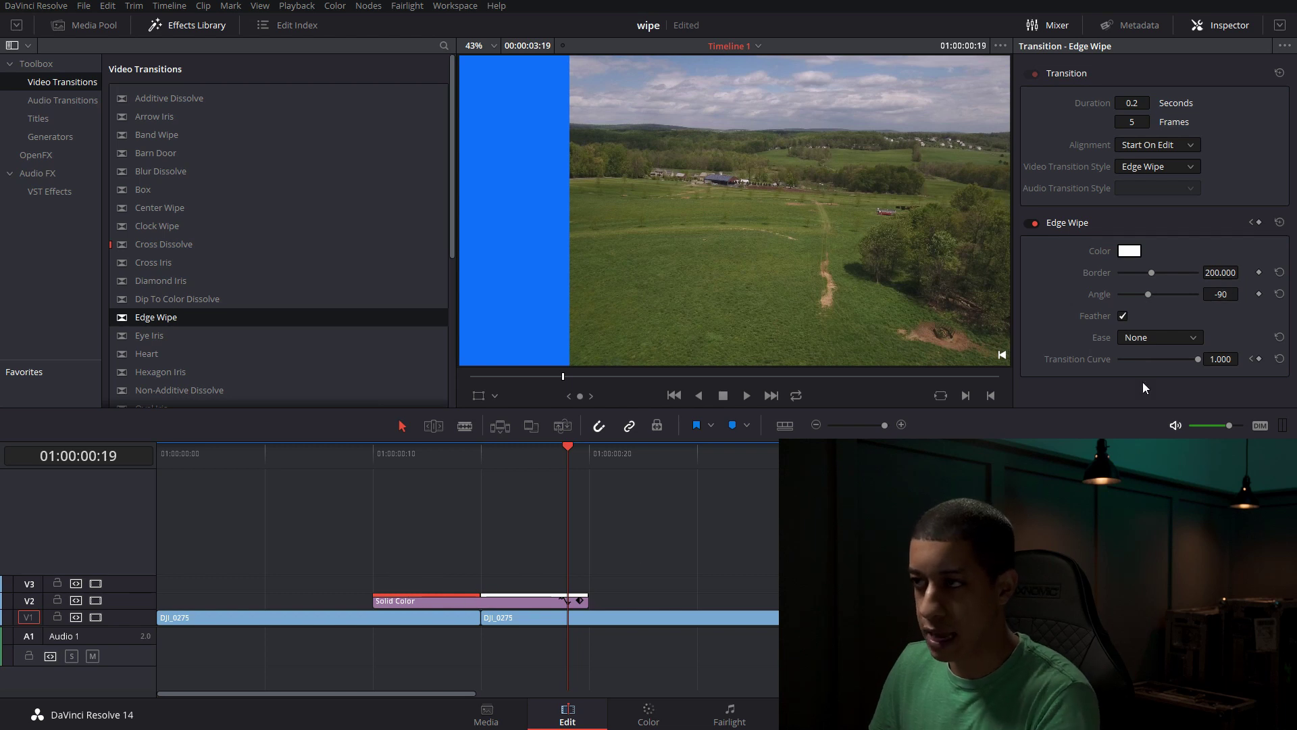
click(549, 594)
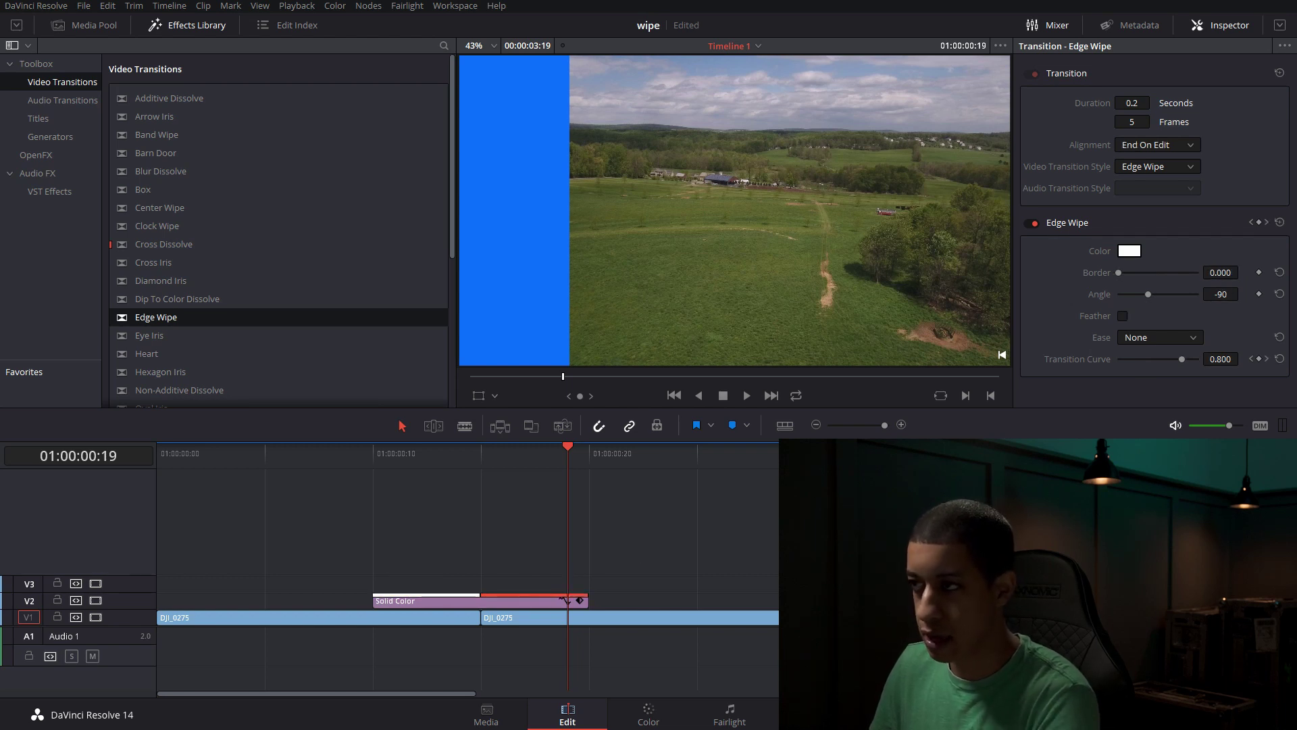
click(1124, 316)
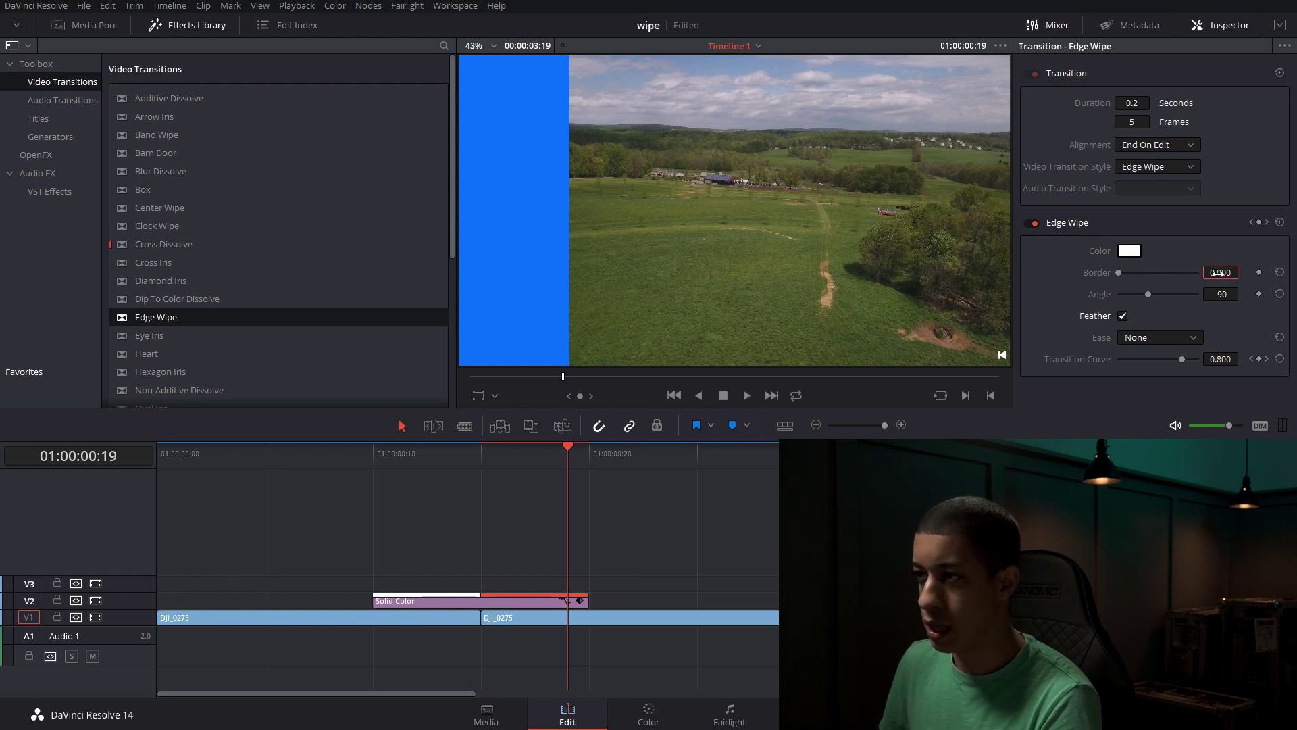
text(200)
key(Return)
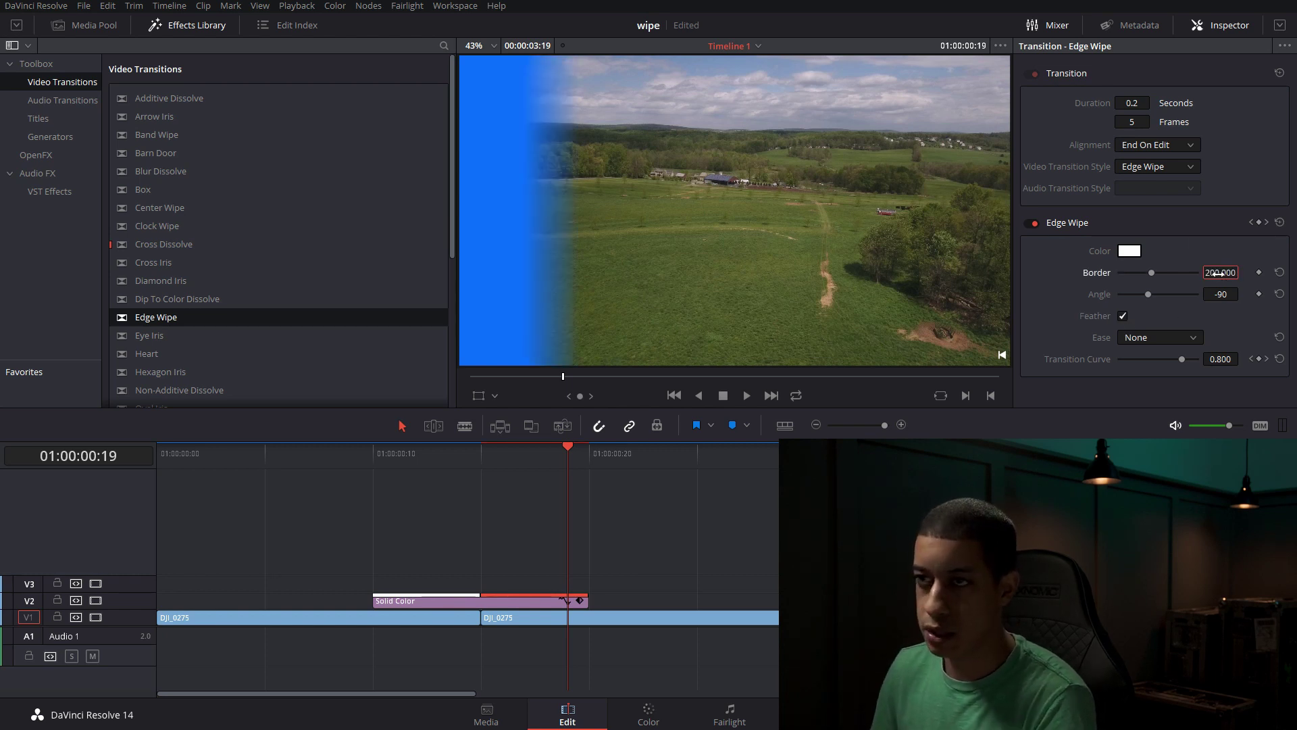
click(362, 465)
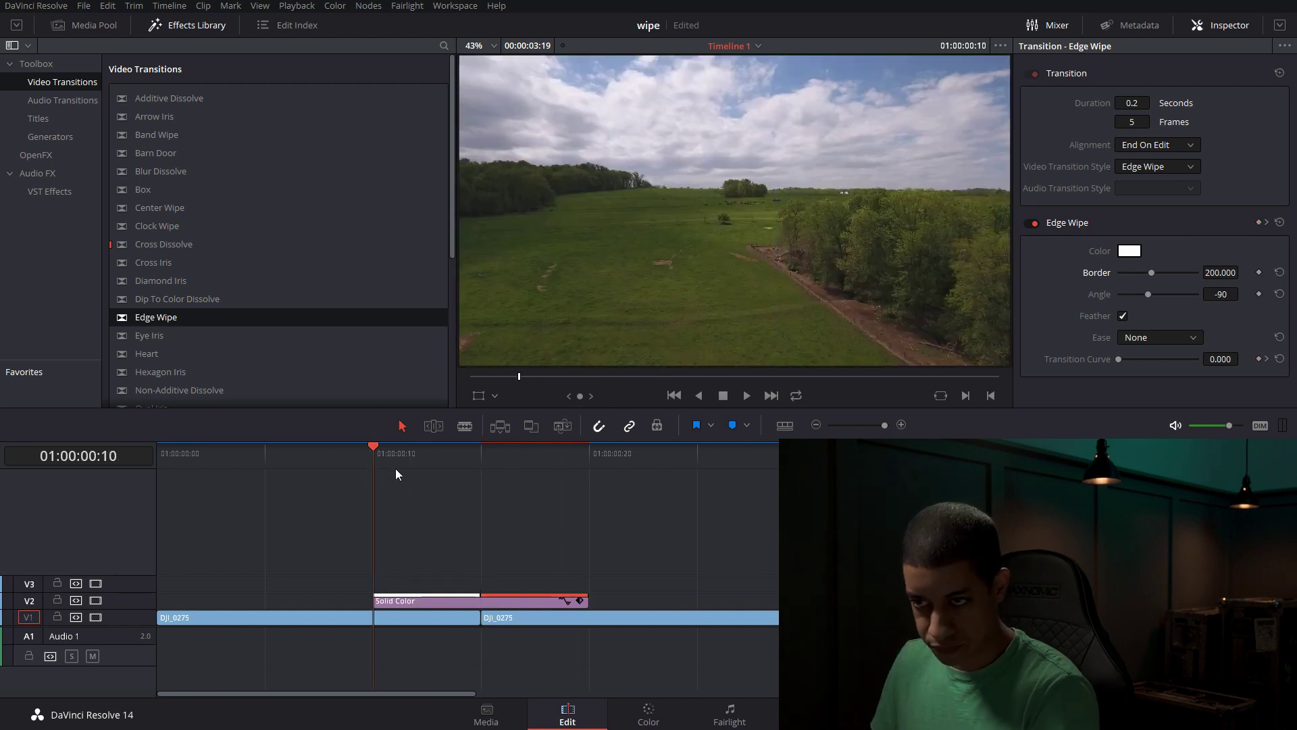
click(303, 463)
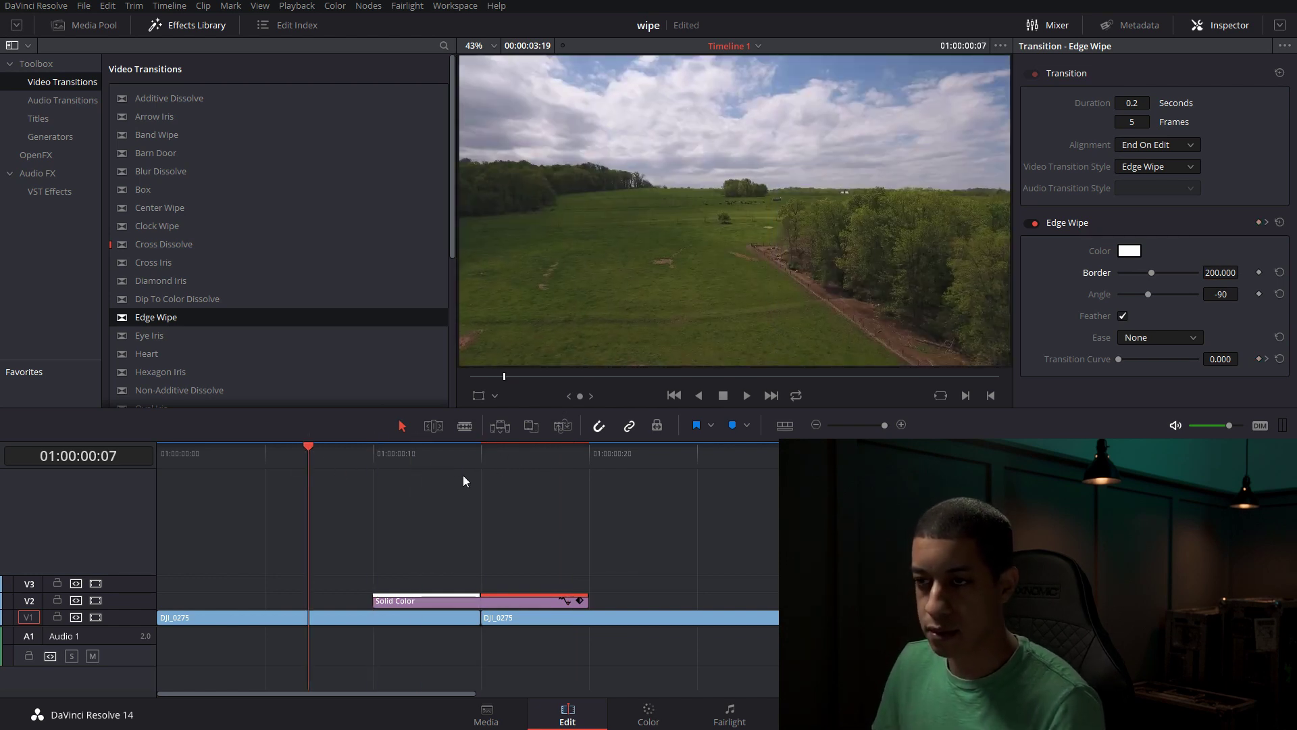
click(220, 456)
key(space)
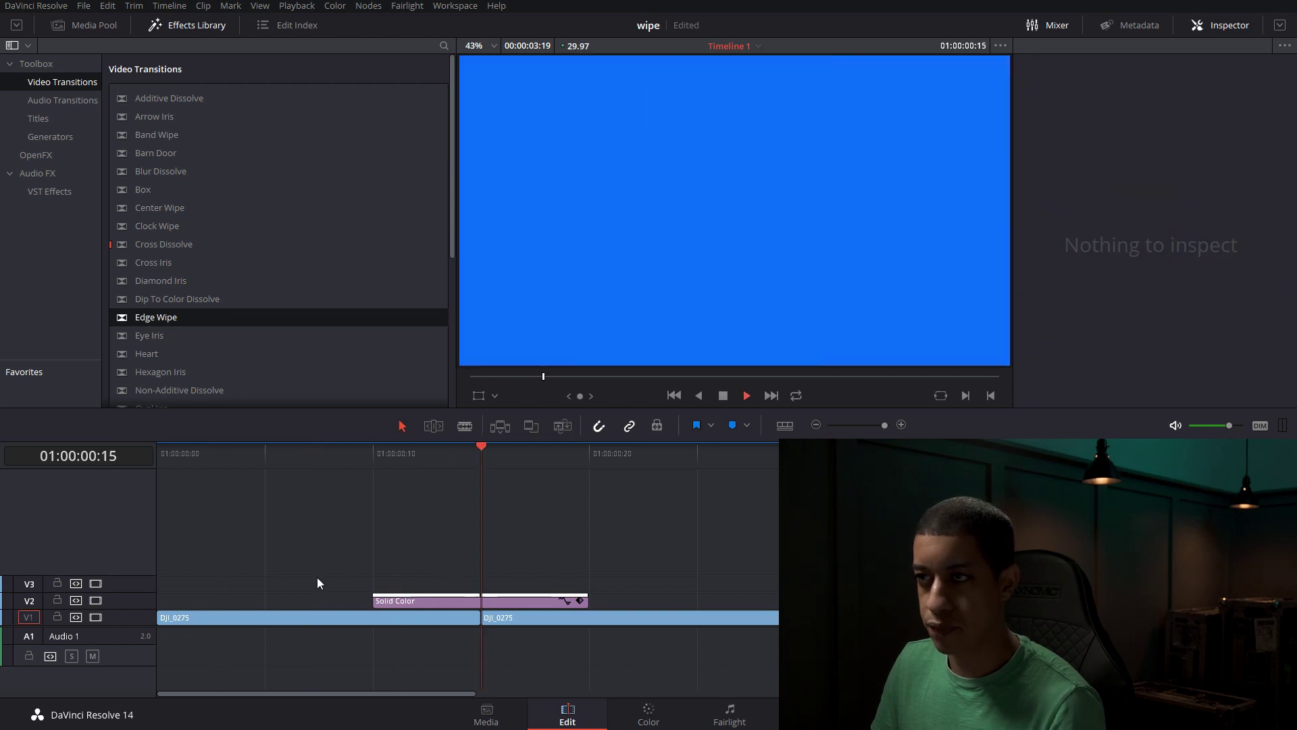
click(302, 467)
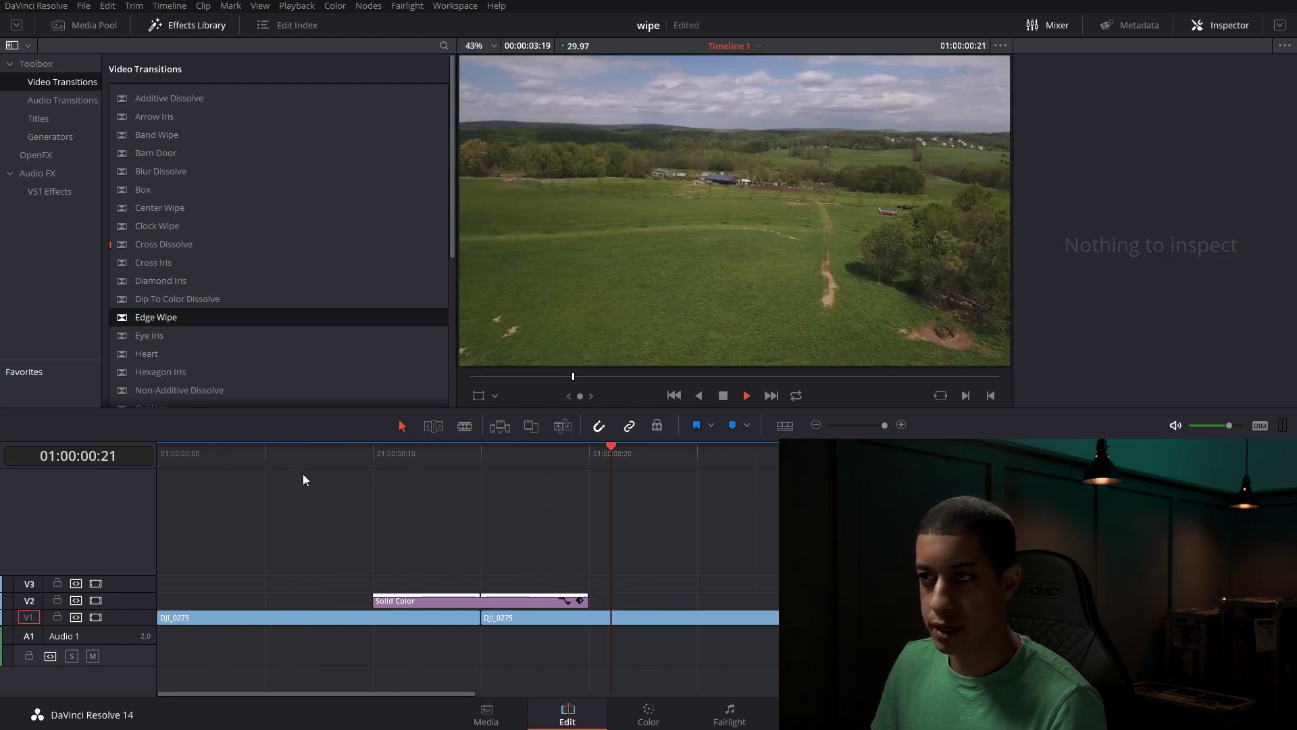
click(481, 471)
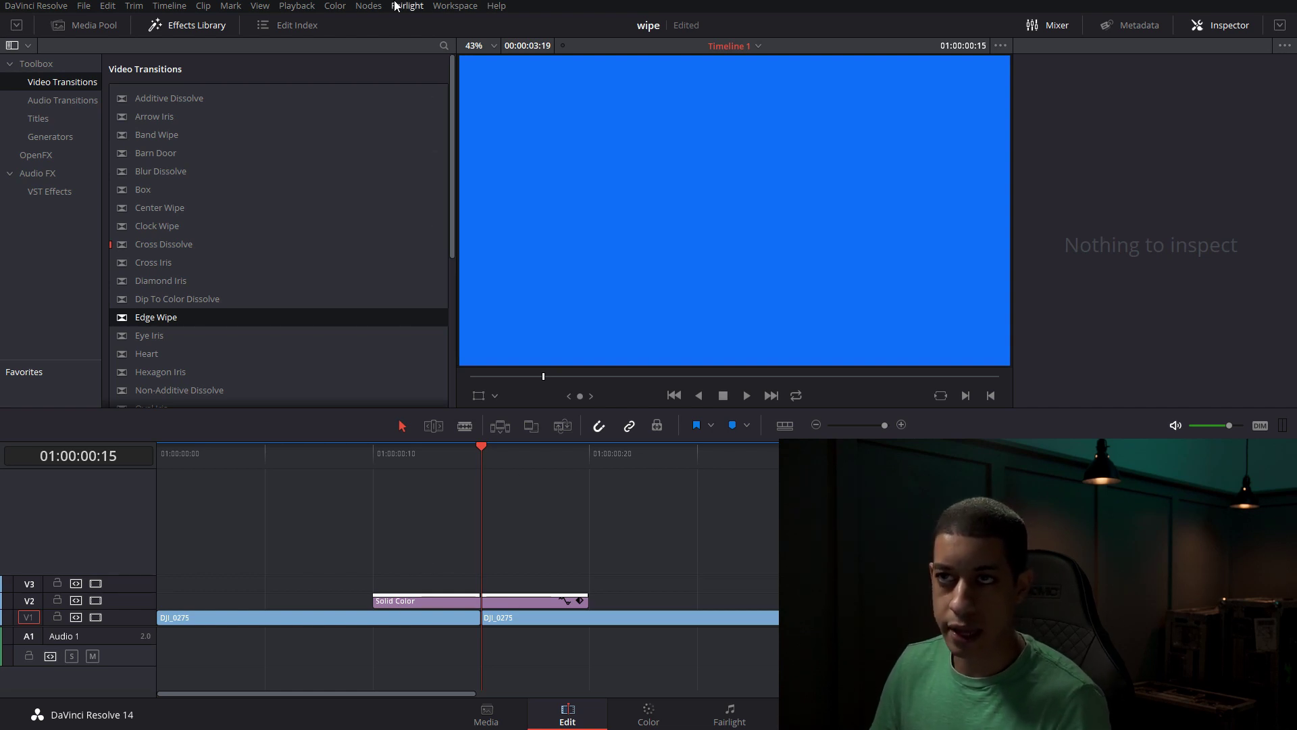
click(293, 10)
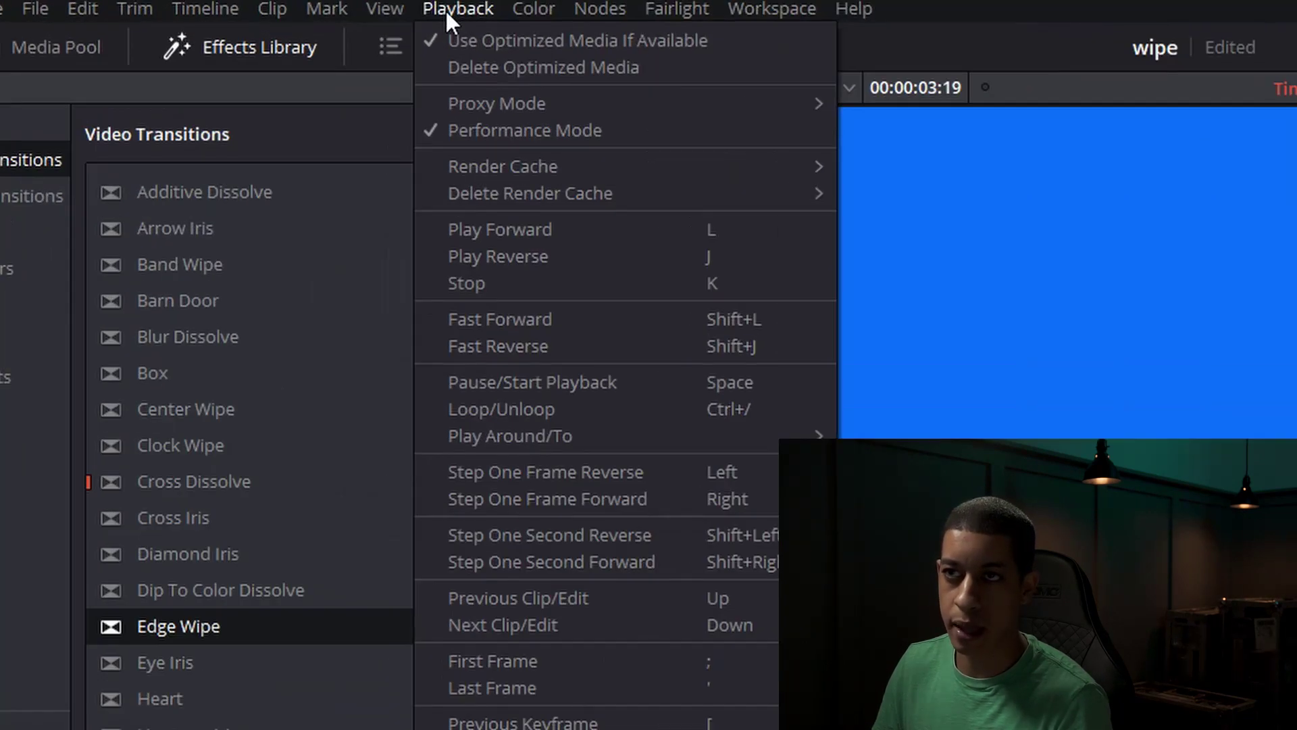
mouse_move(590, 168)
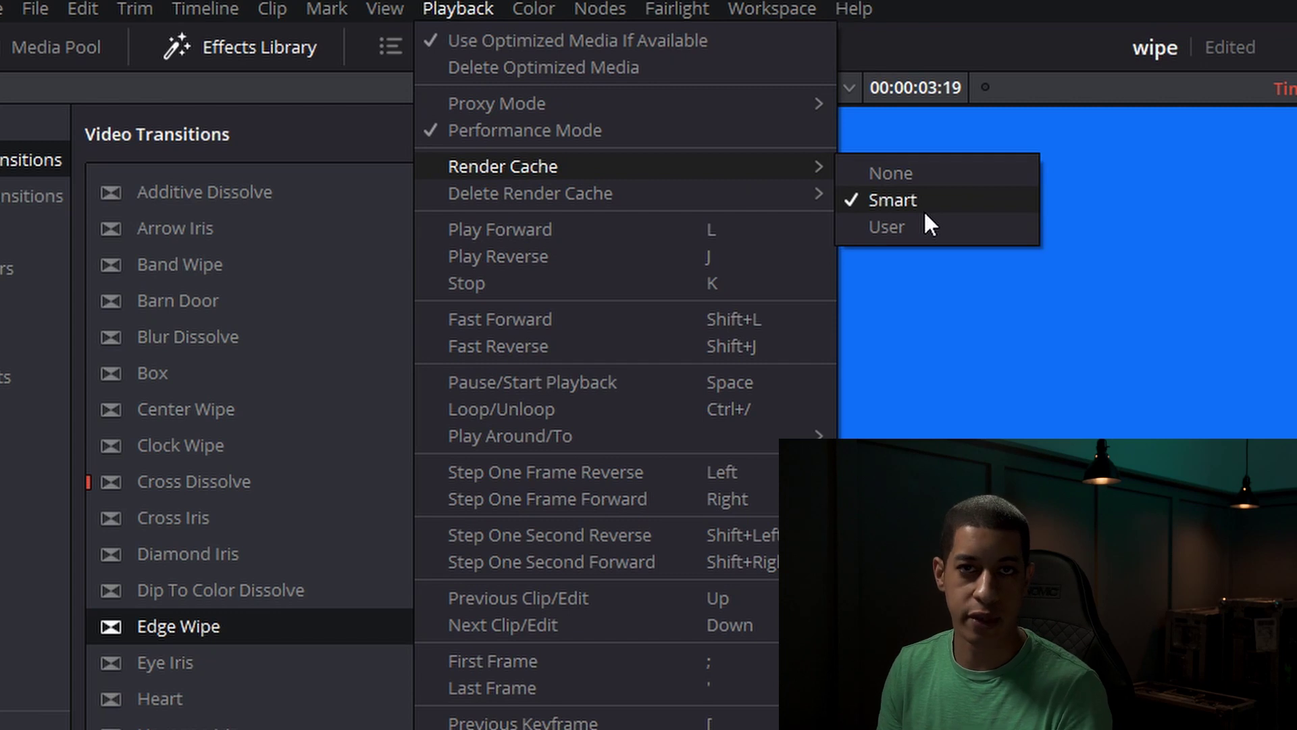
click(933, 352)
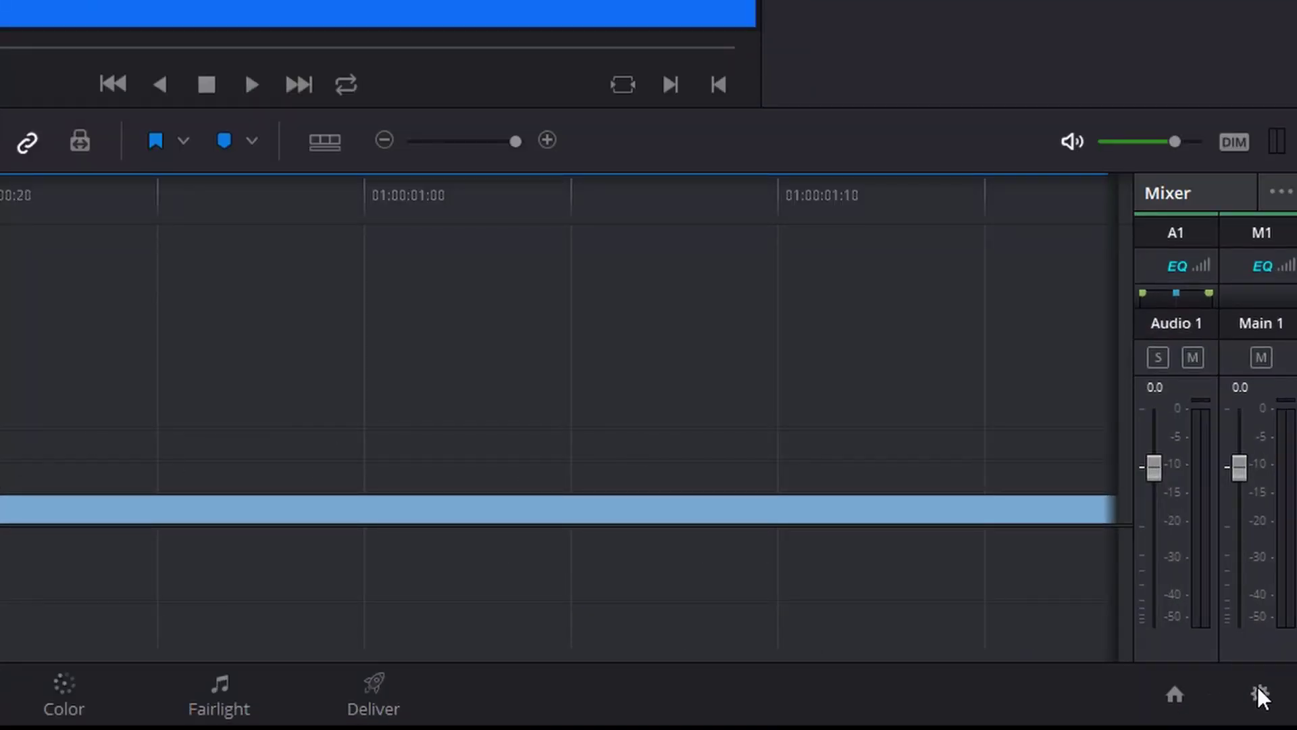
click(1259, 693)
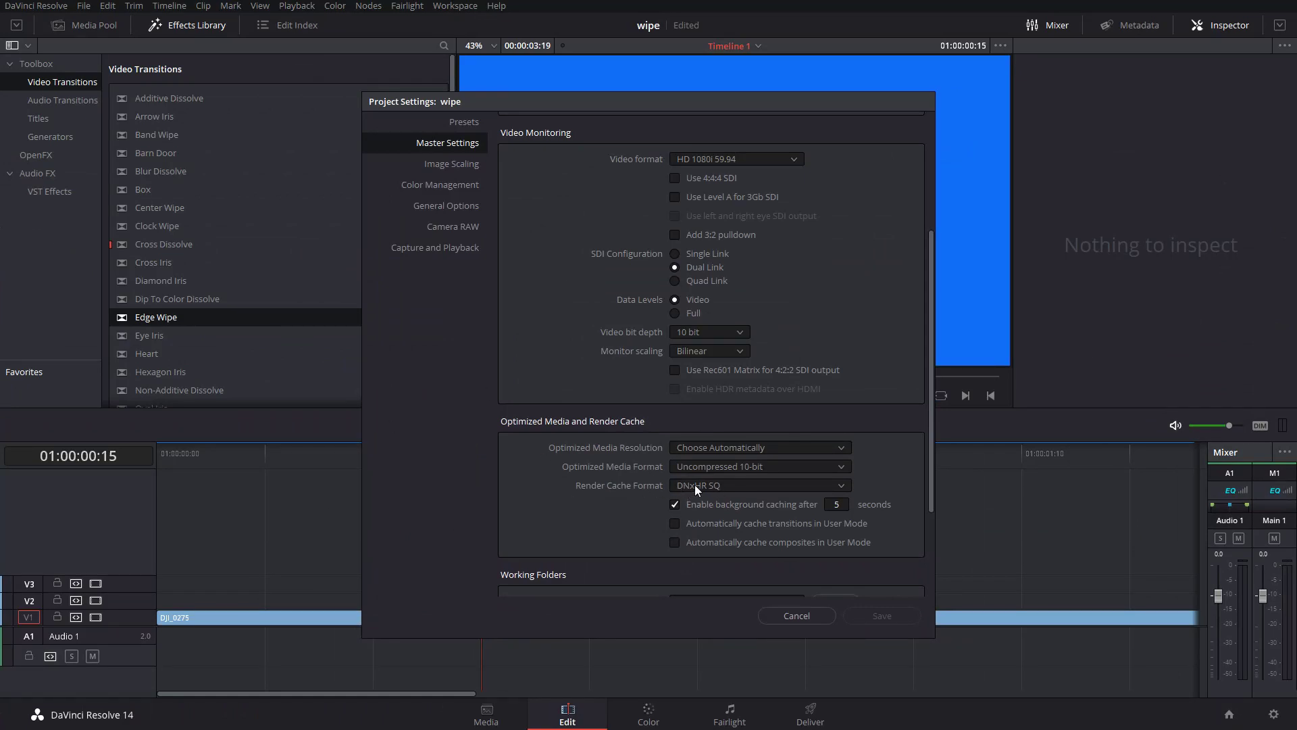
- Set Render Cache Format to GoPro CineForm YUV 10-bit and save the project settings
click(696, 486)
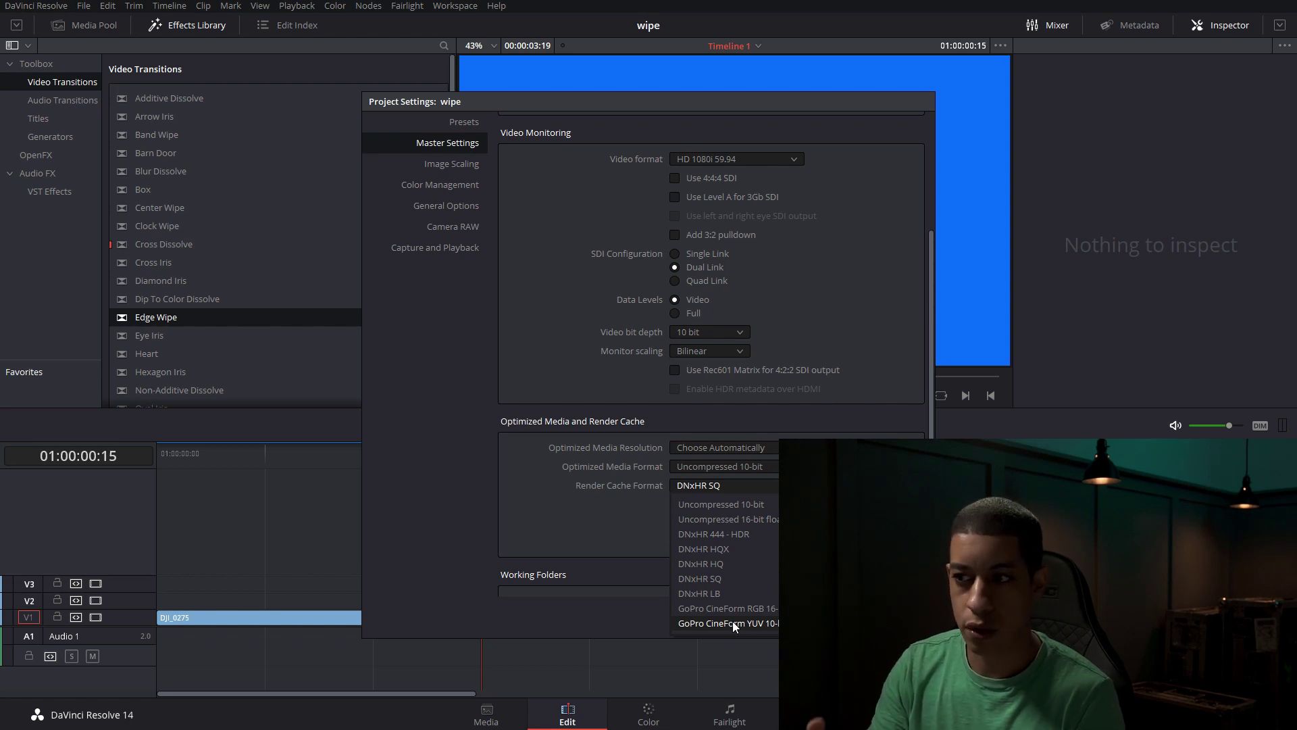
click(726, 625)
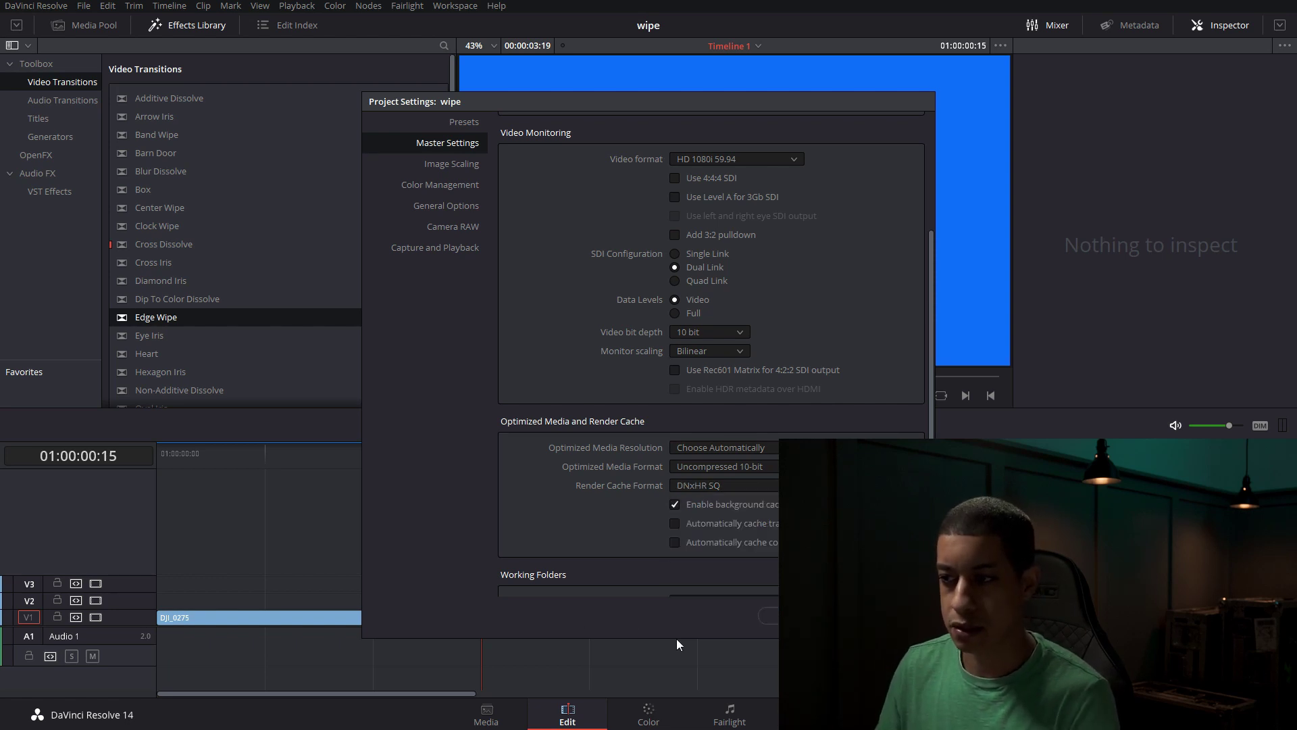
click(898, 623)
- Play back the first blue wipe transition and scrub around the edit
drag(465, 448, 304, 494)
key(space)
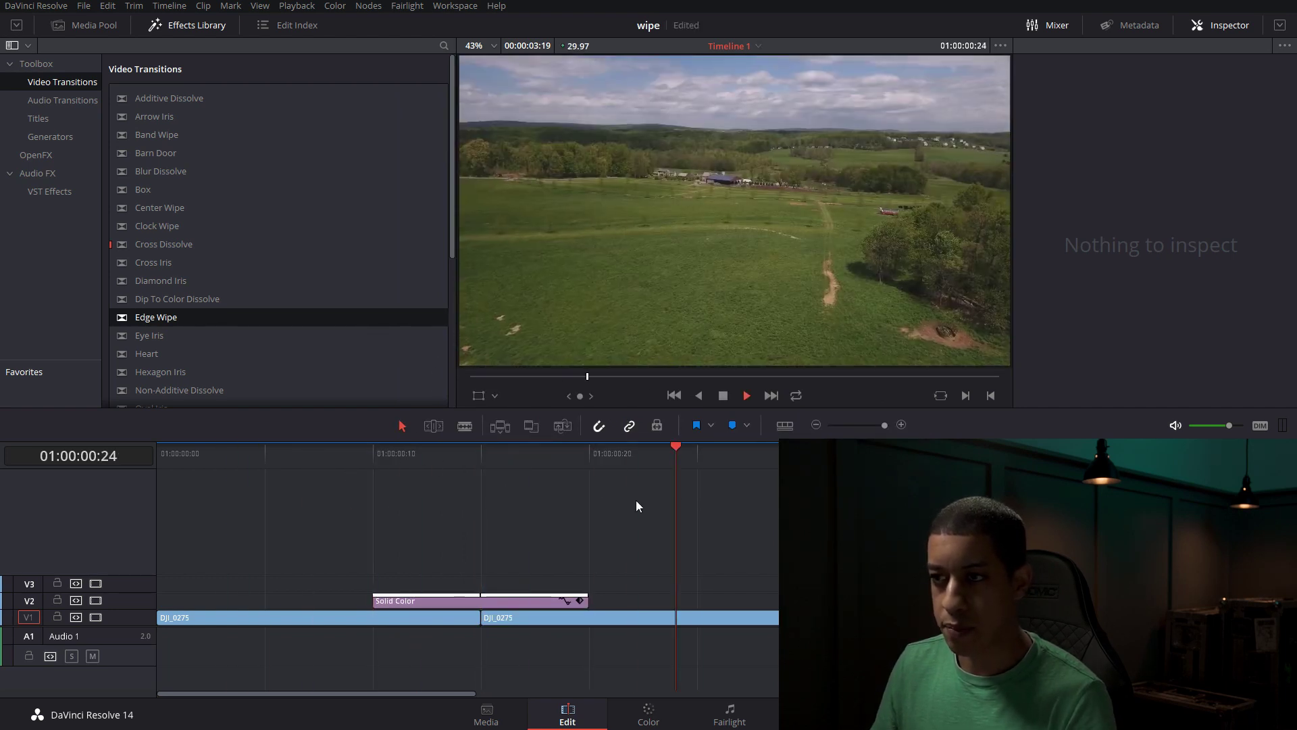
key(space)
click(816, 424)
click(816, 424)
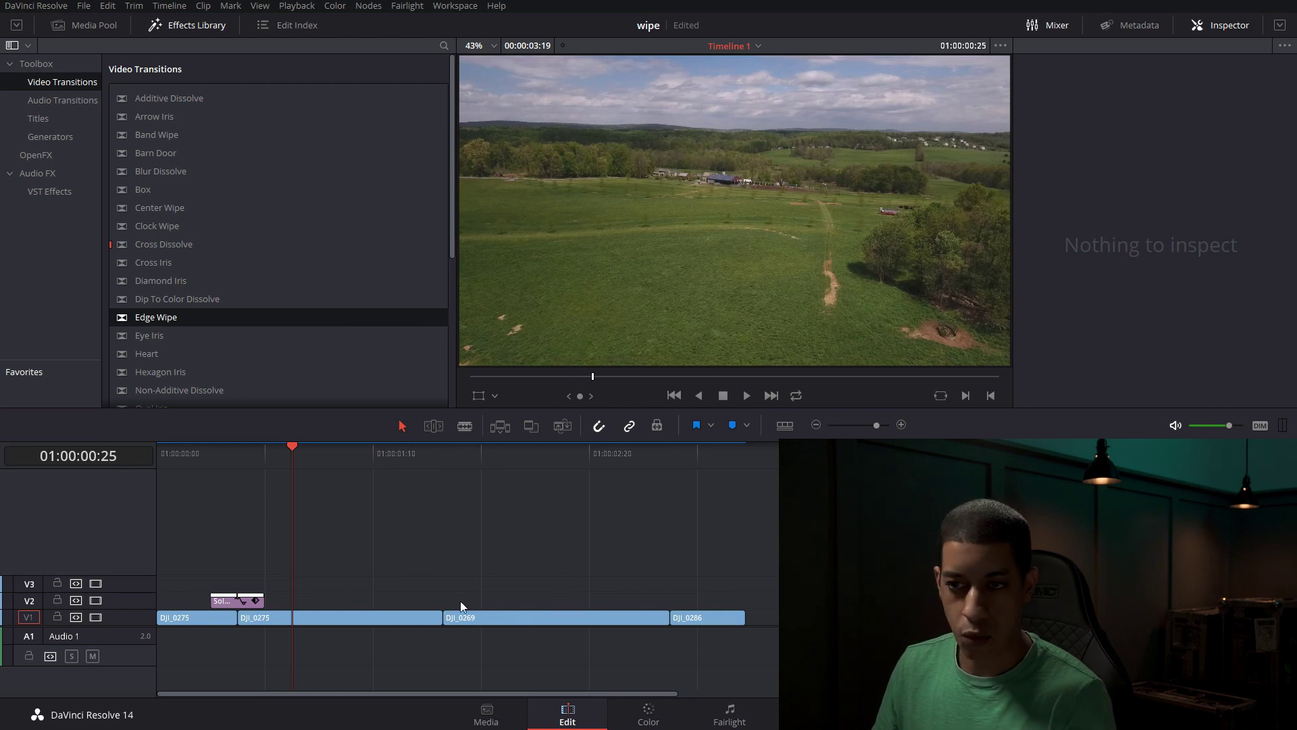
click(447, 458)
click(265, 455)
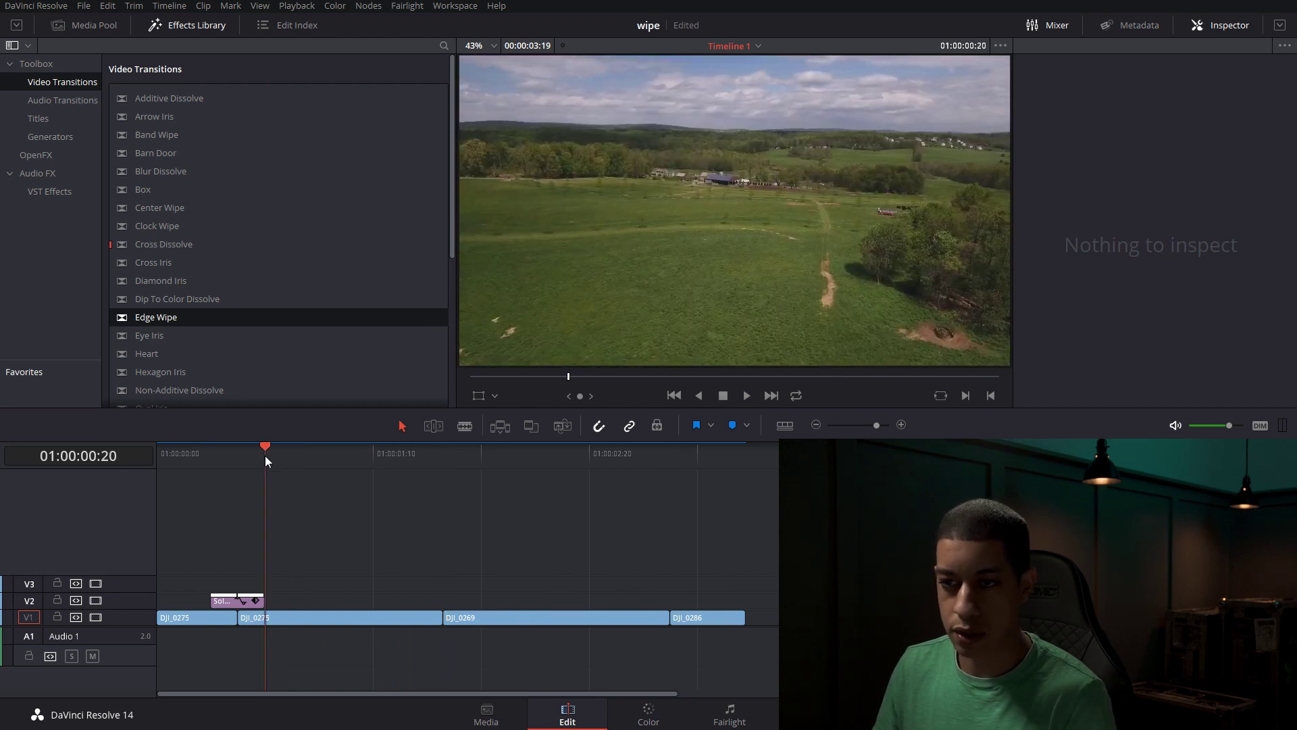
click(390, 456)
drag(401, 473, 251, 472)
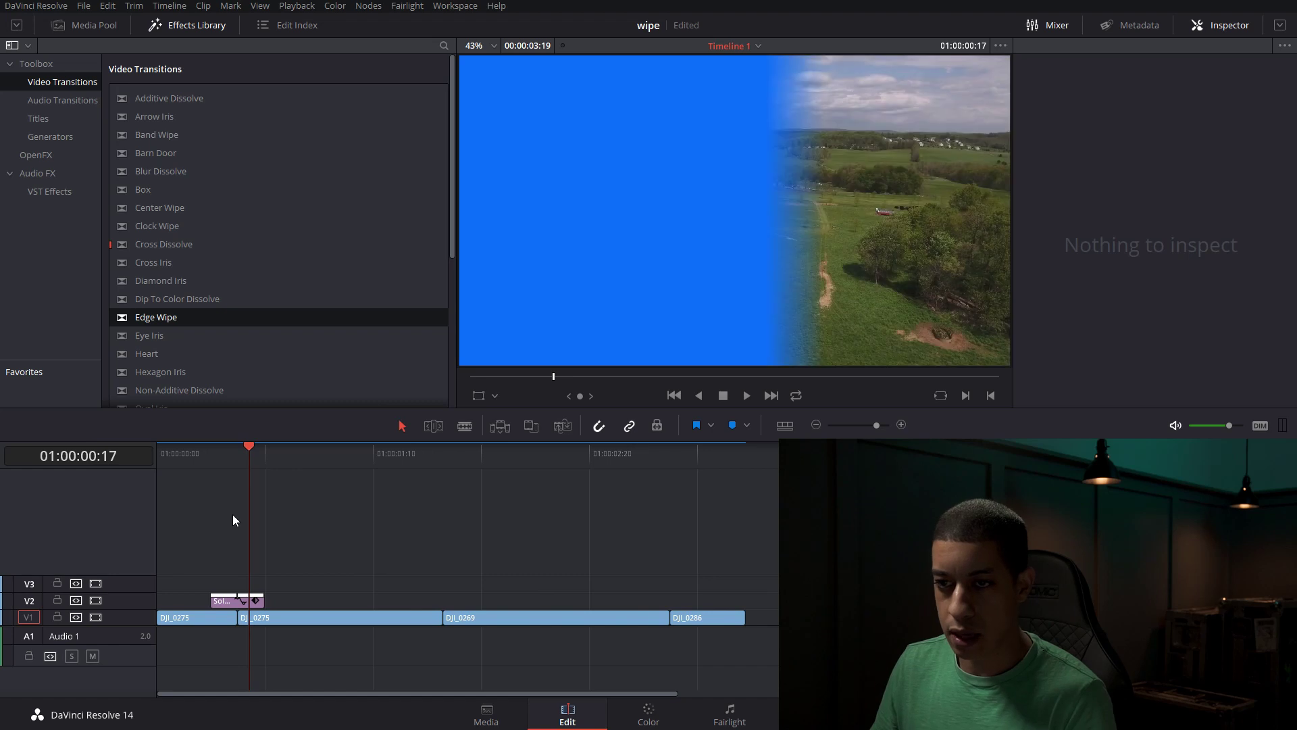
- Zoom to show all four clips and inspect the first edge-wipe transition
key(ctrl+equal)
key(ctrl+equal)
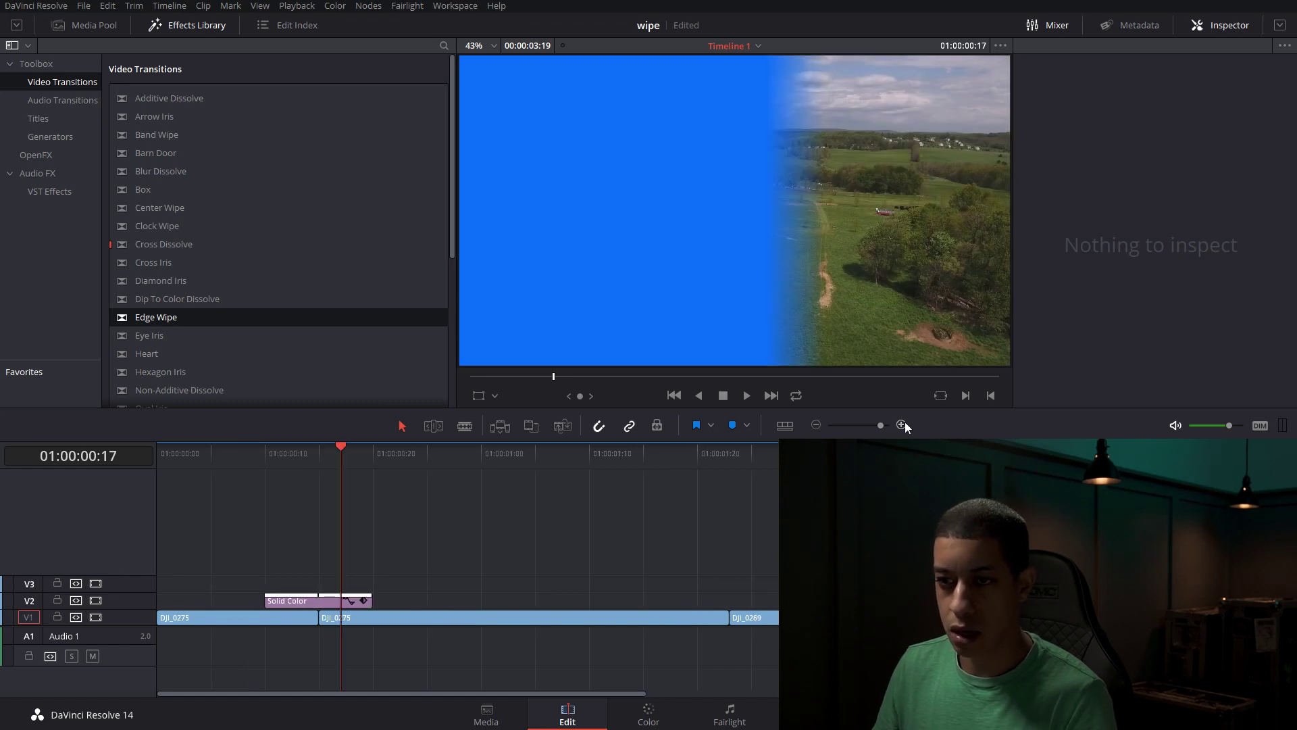
click(827, 425)
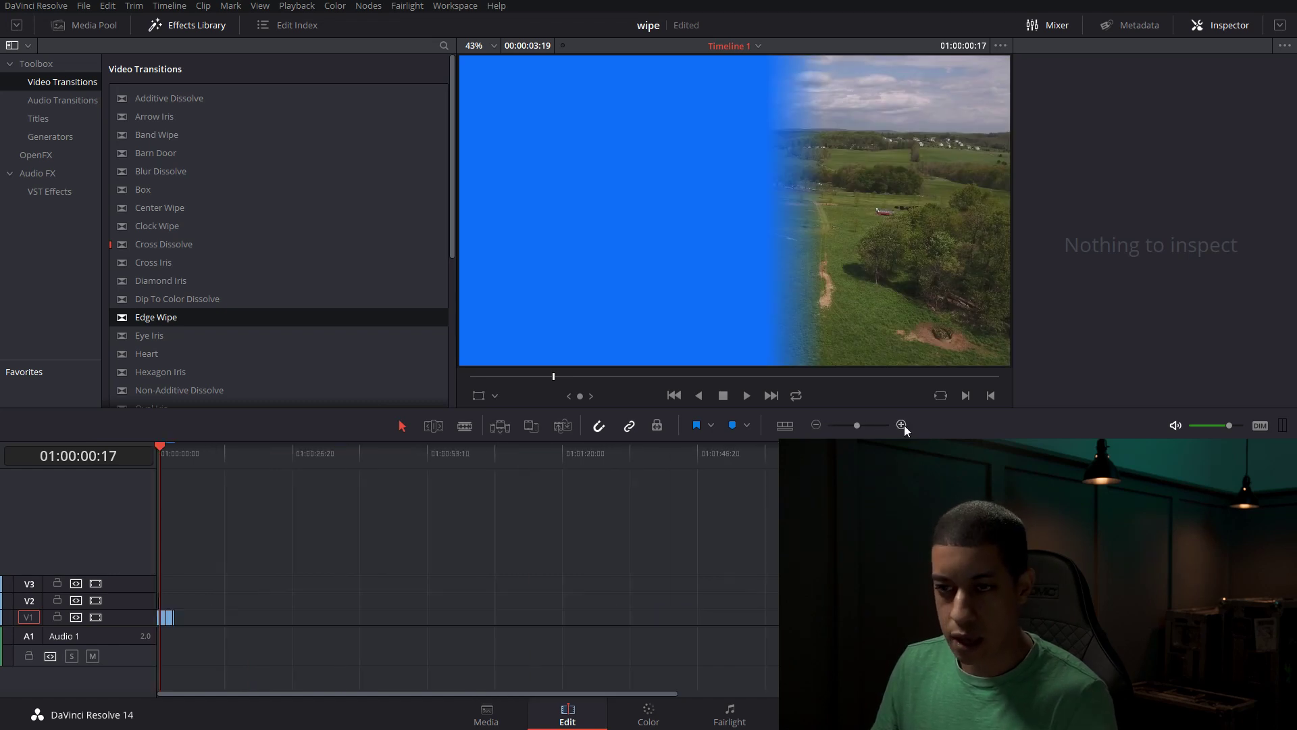
click(903, 424)
click(903, 424)
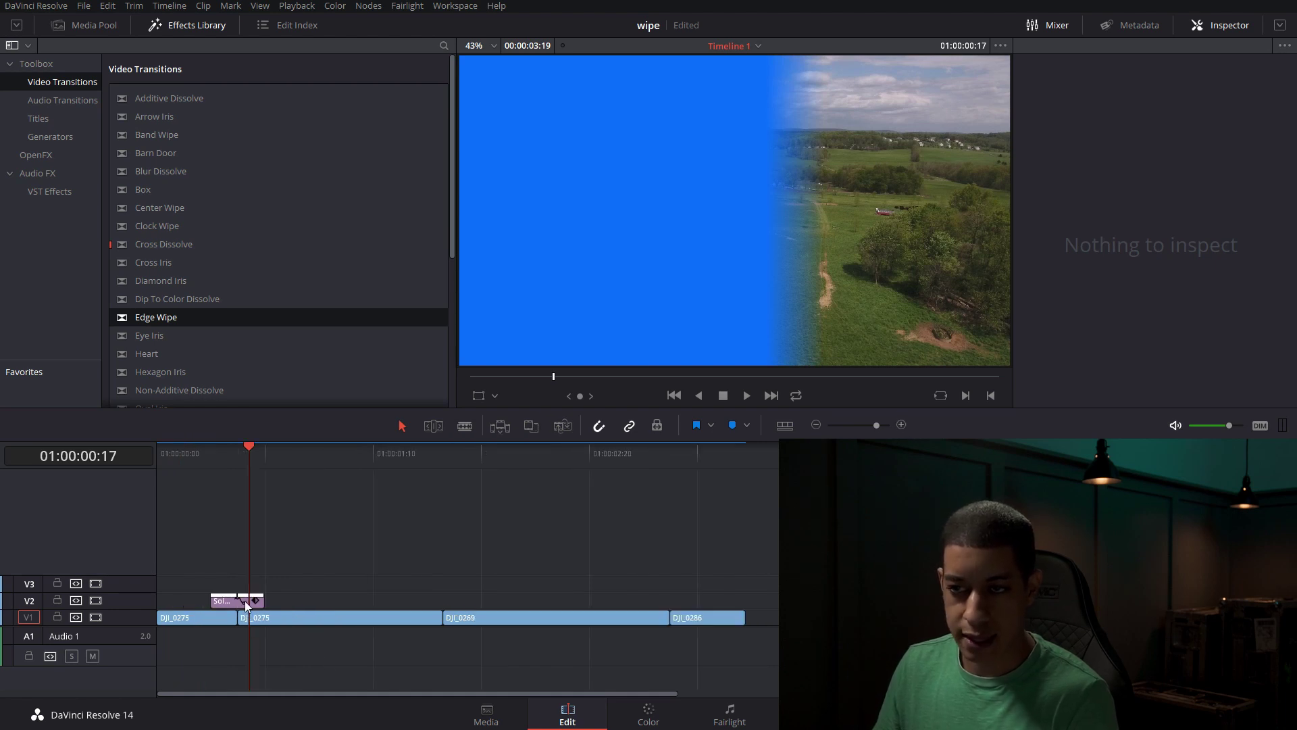
drag(250, 456, 346, 454)
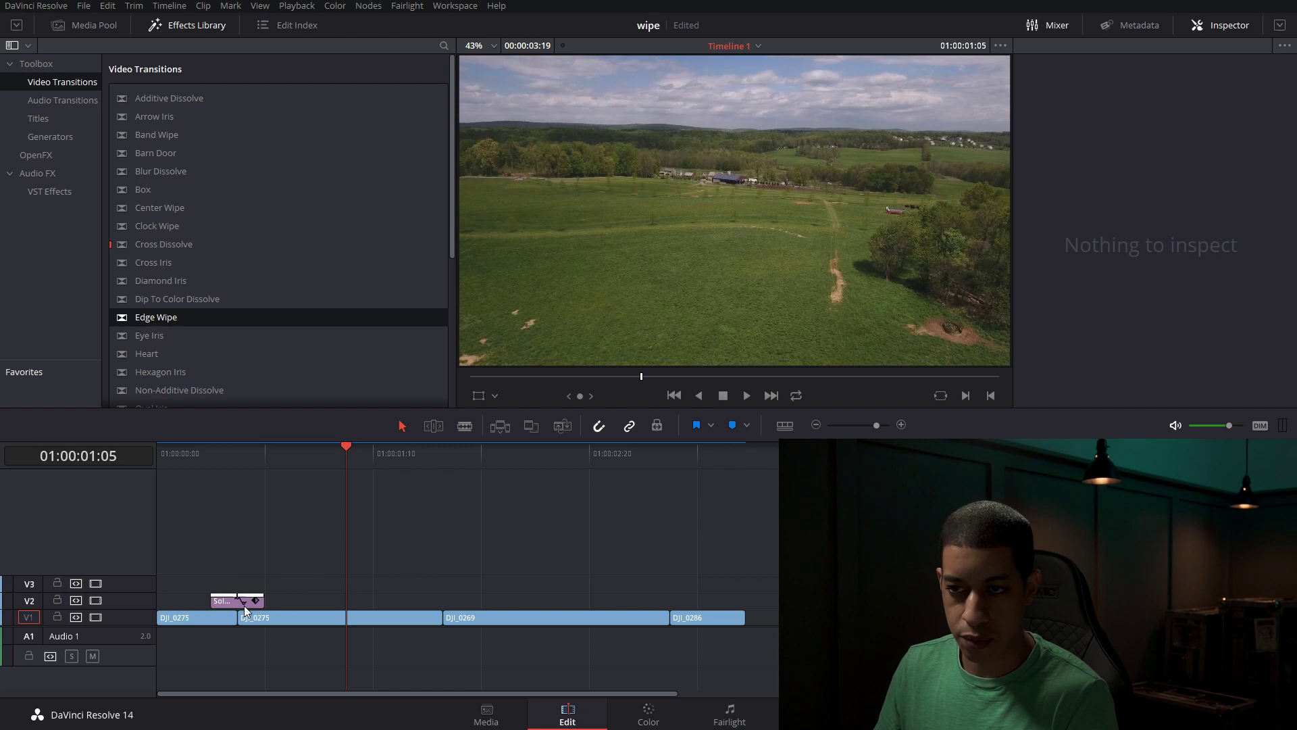
scroll(240, 603, up, 3)
click(241, 478)
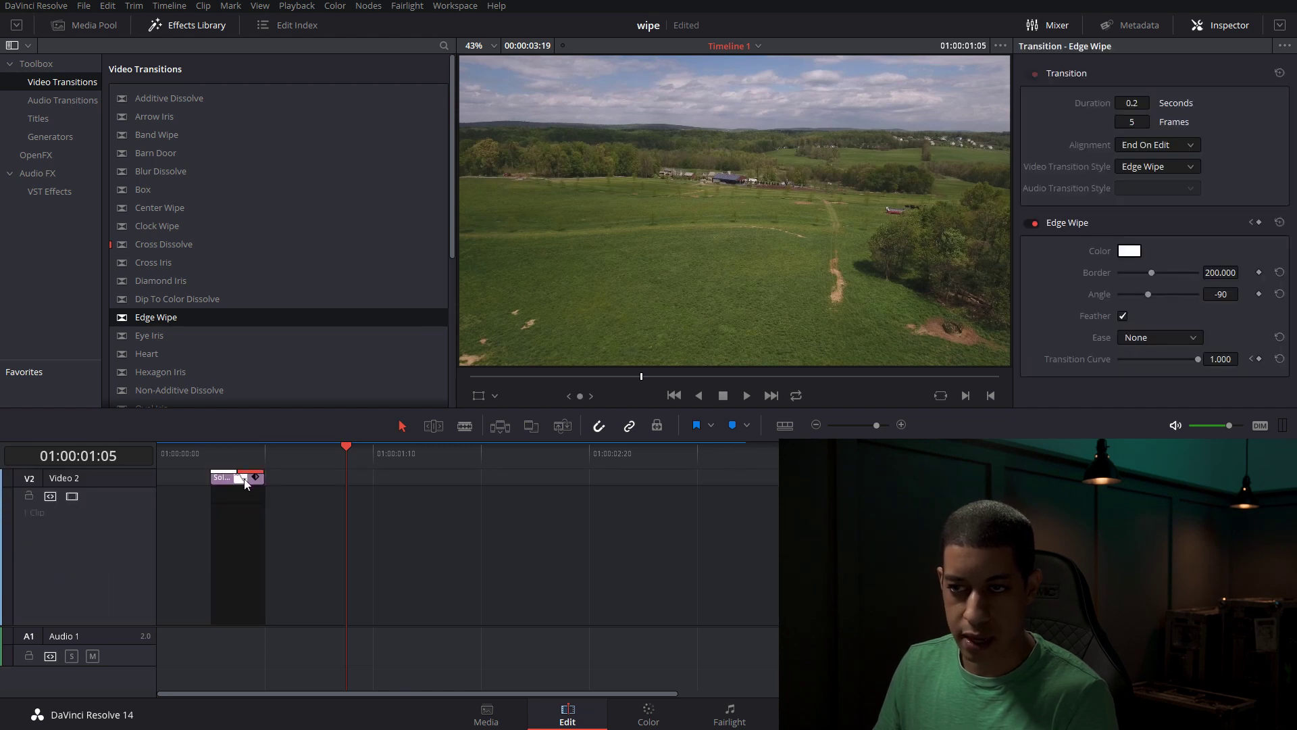
scroll(245, 480, down, 3)
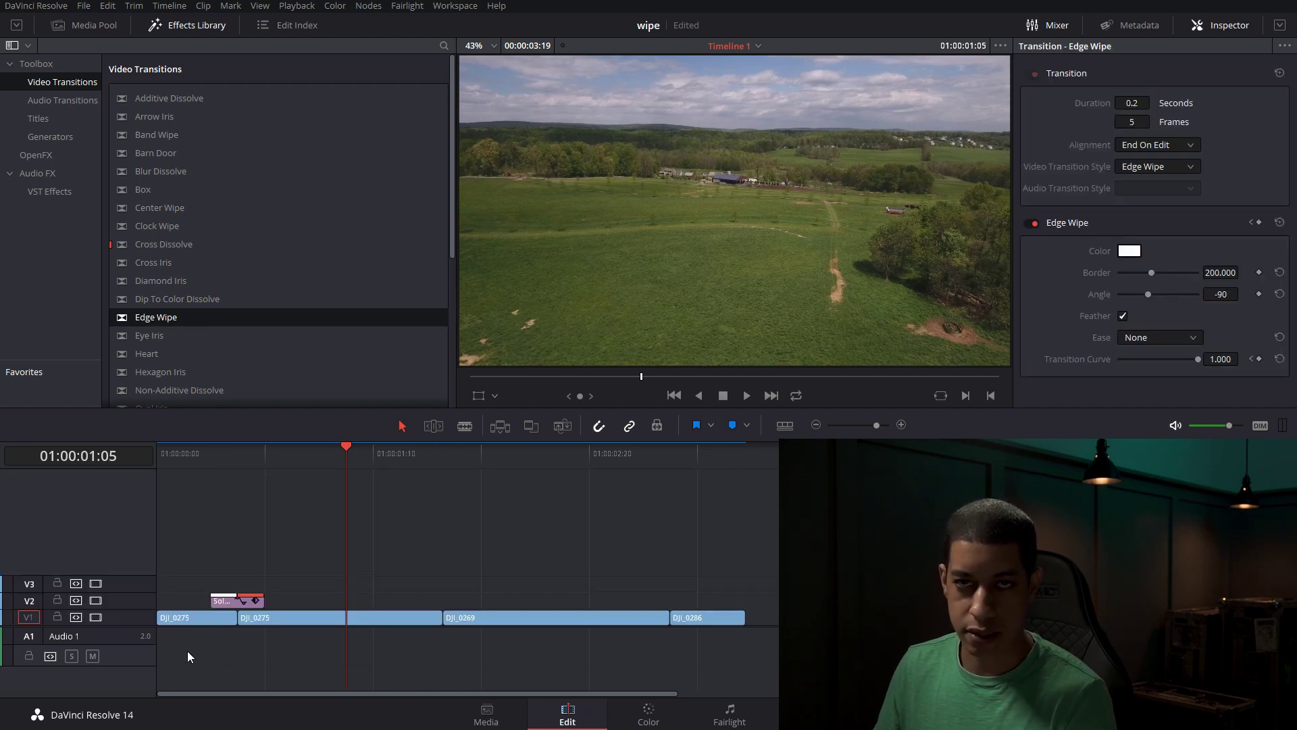
click(901, 424)
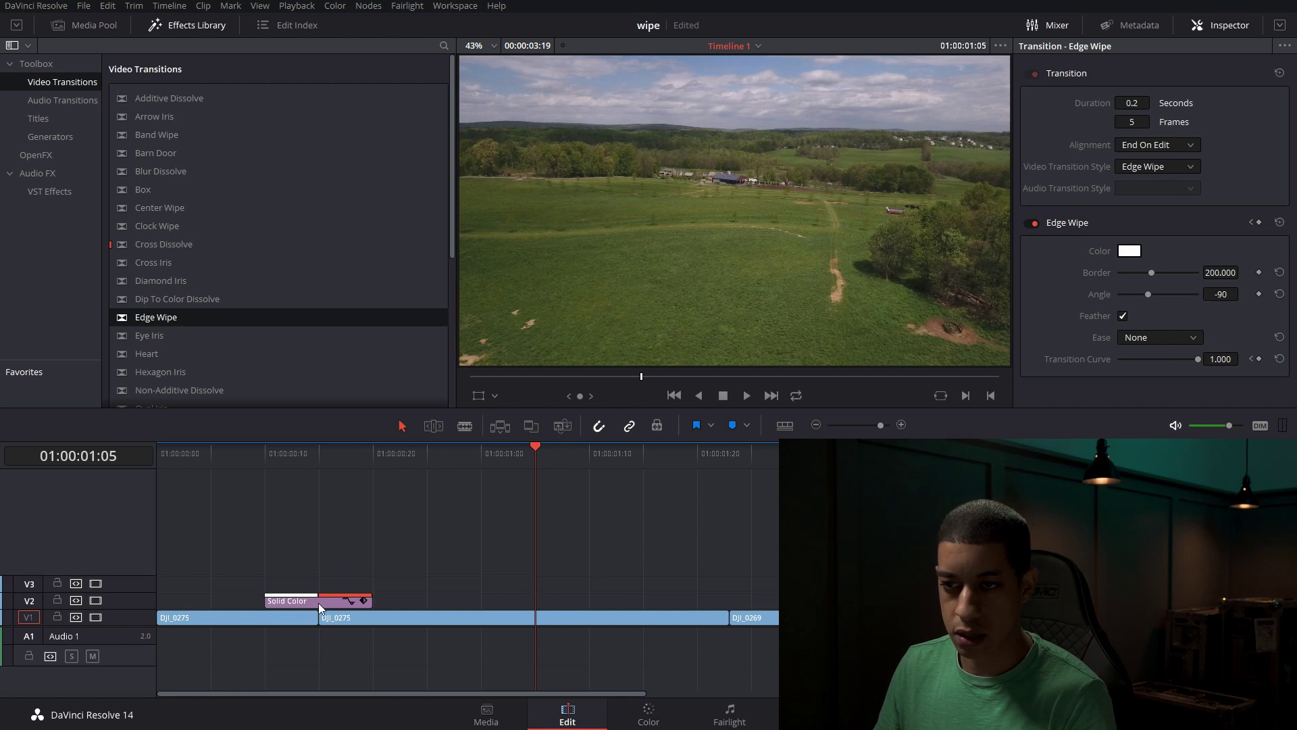
click(370, 525)
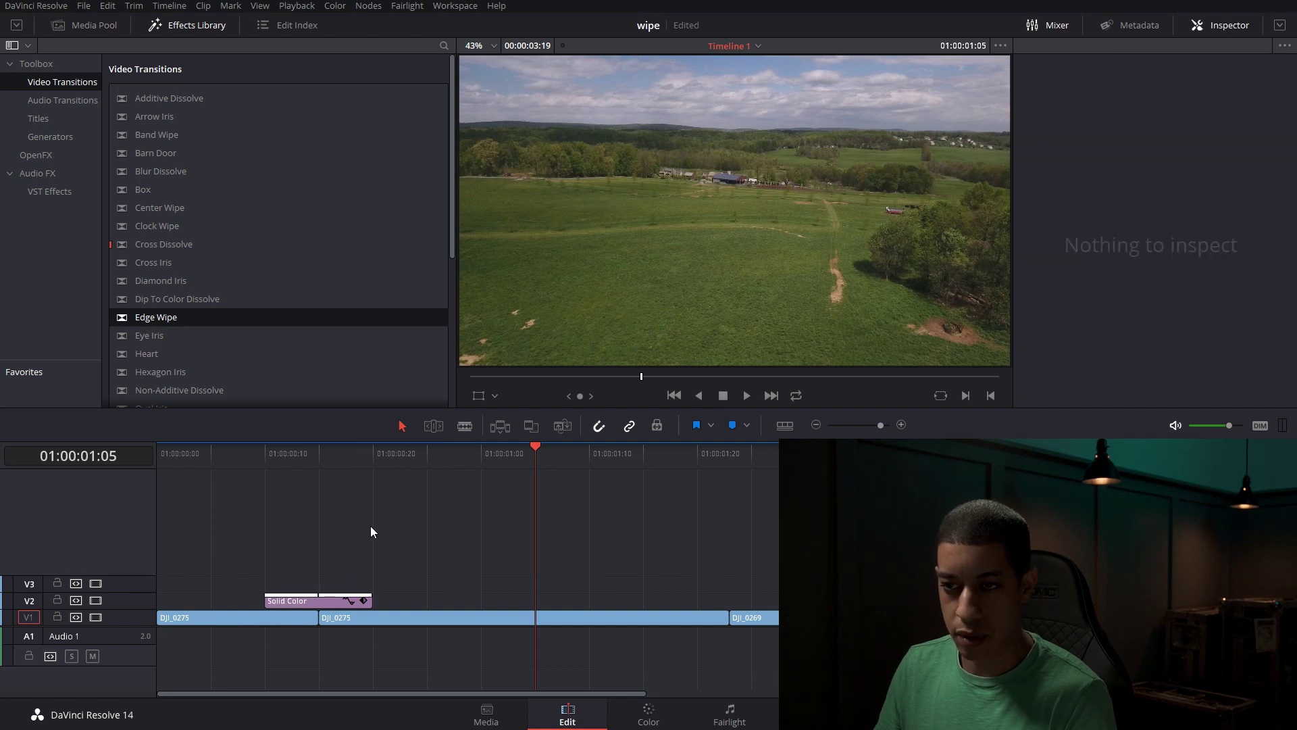
- Copy the blue Solid Color clip with its wipes onto the DJI_0275/DJI_0269 cut
click(298, 604)
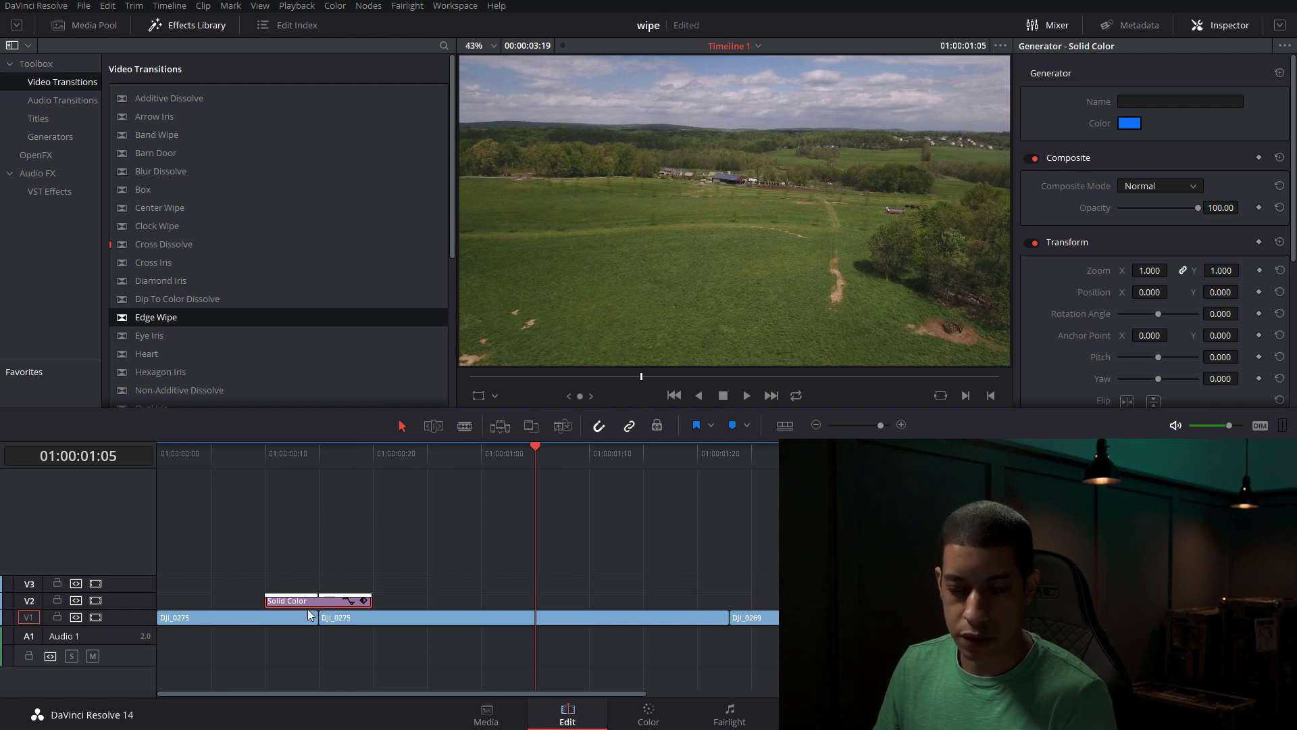
drag(298, 602, 717, 606)
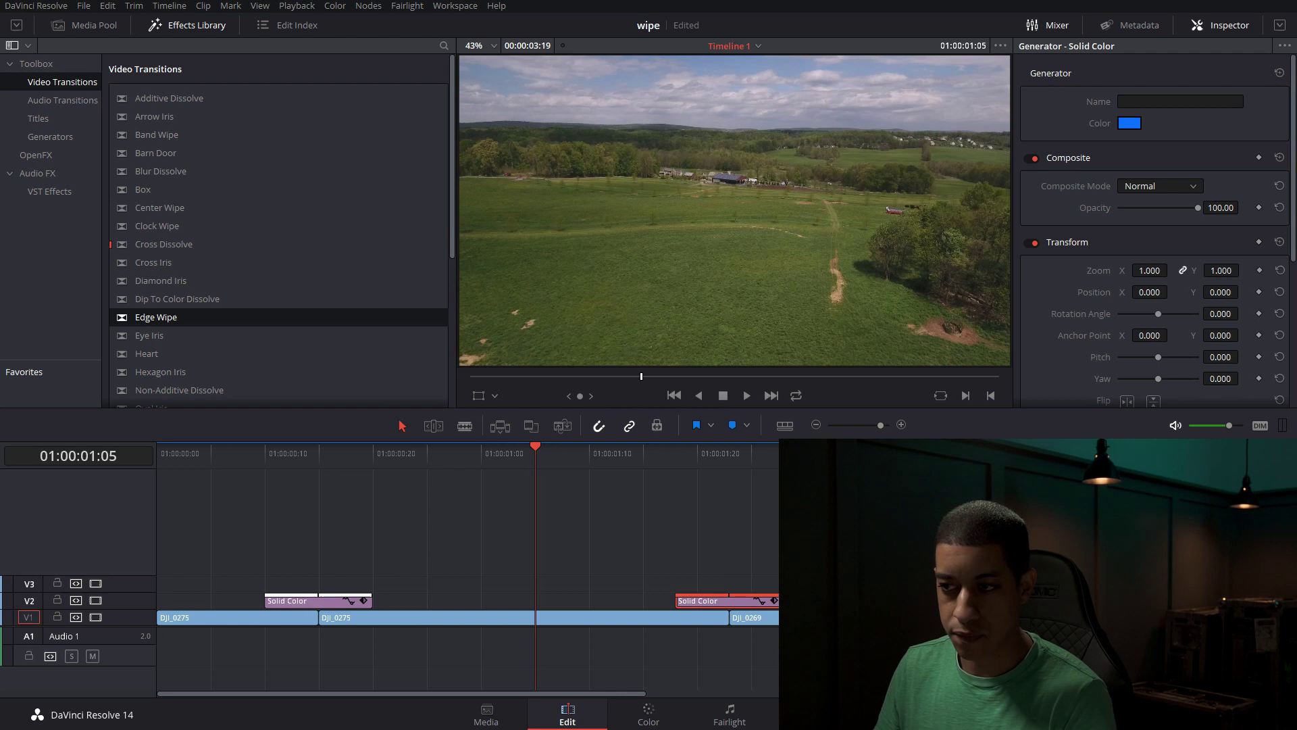
click(744, 456)
click(902, 425)
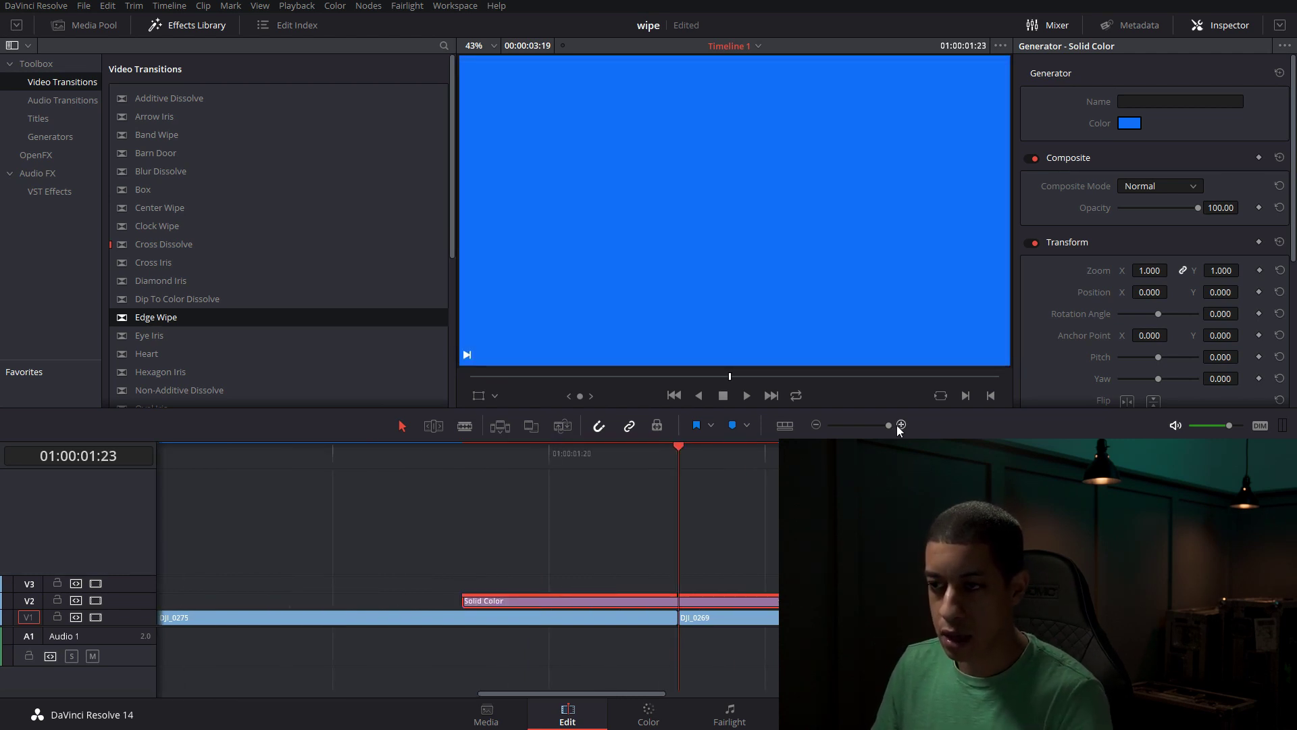
drag(676, 464, 887, 459)
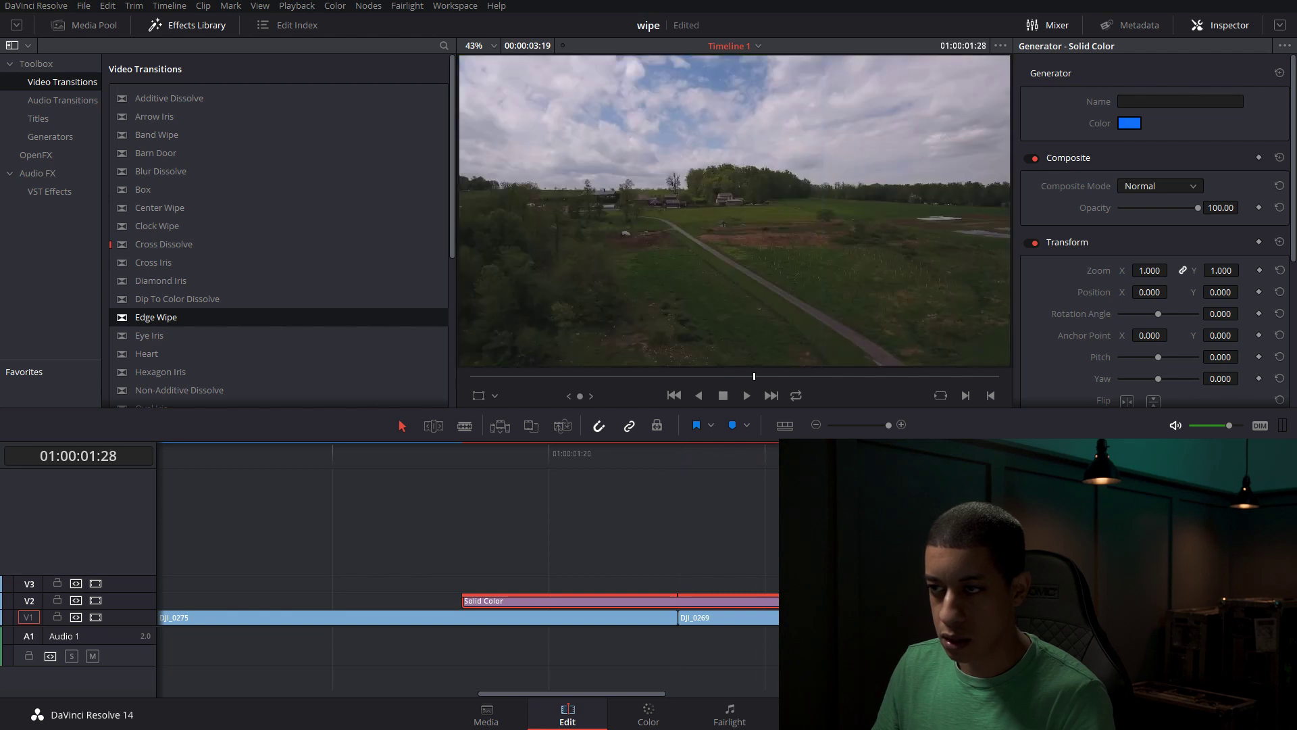
click(721, 568)
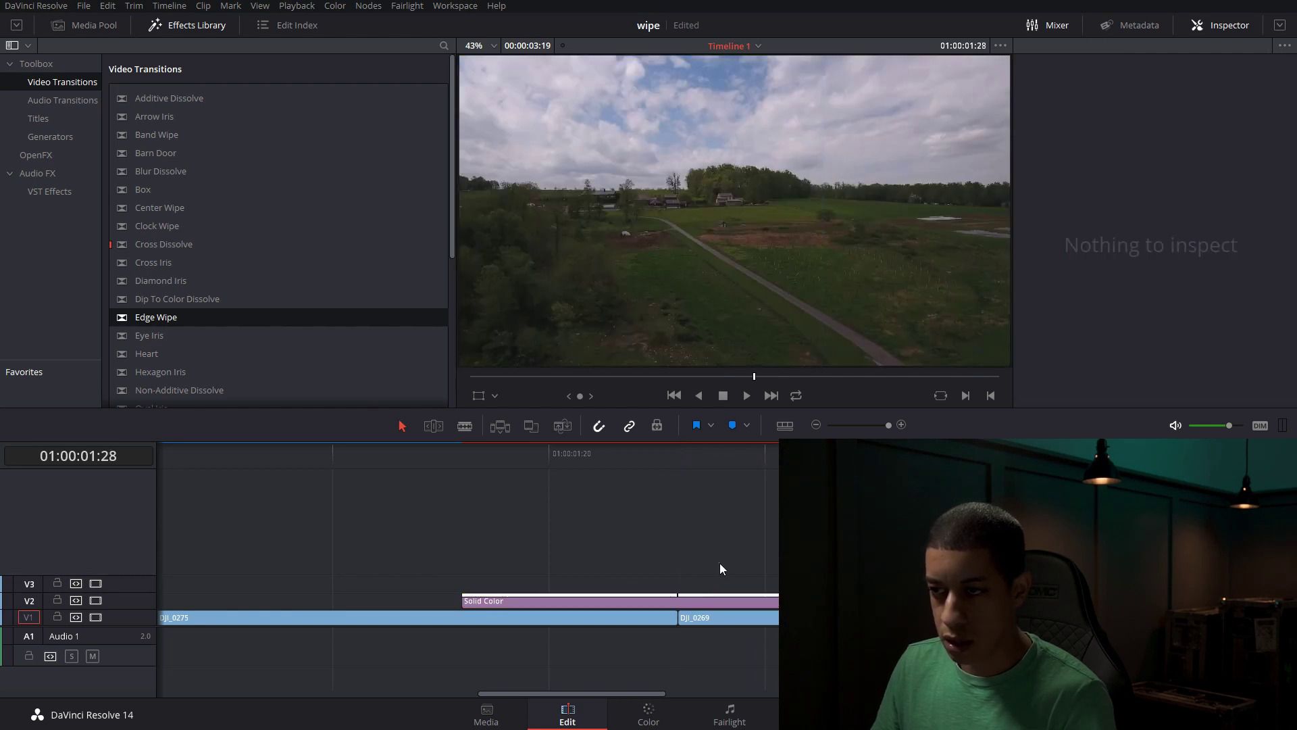
click(692, 598)
click(684, 589)
click(679, 595)
click(674, 443)
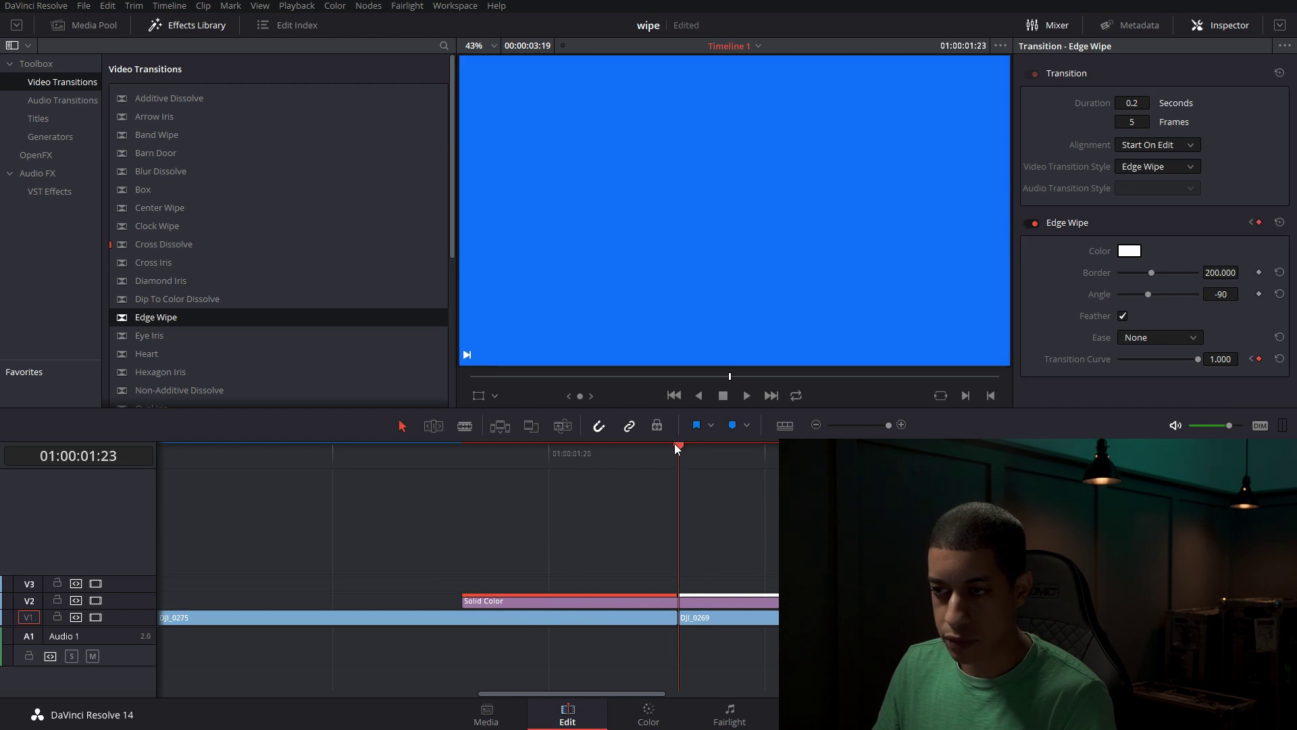
drag(674, 443, 494, 475)
- Nudge the copied Solid Color clip one frame later and step through its wipe
click(816, 424)
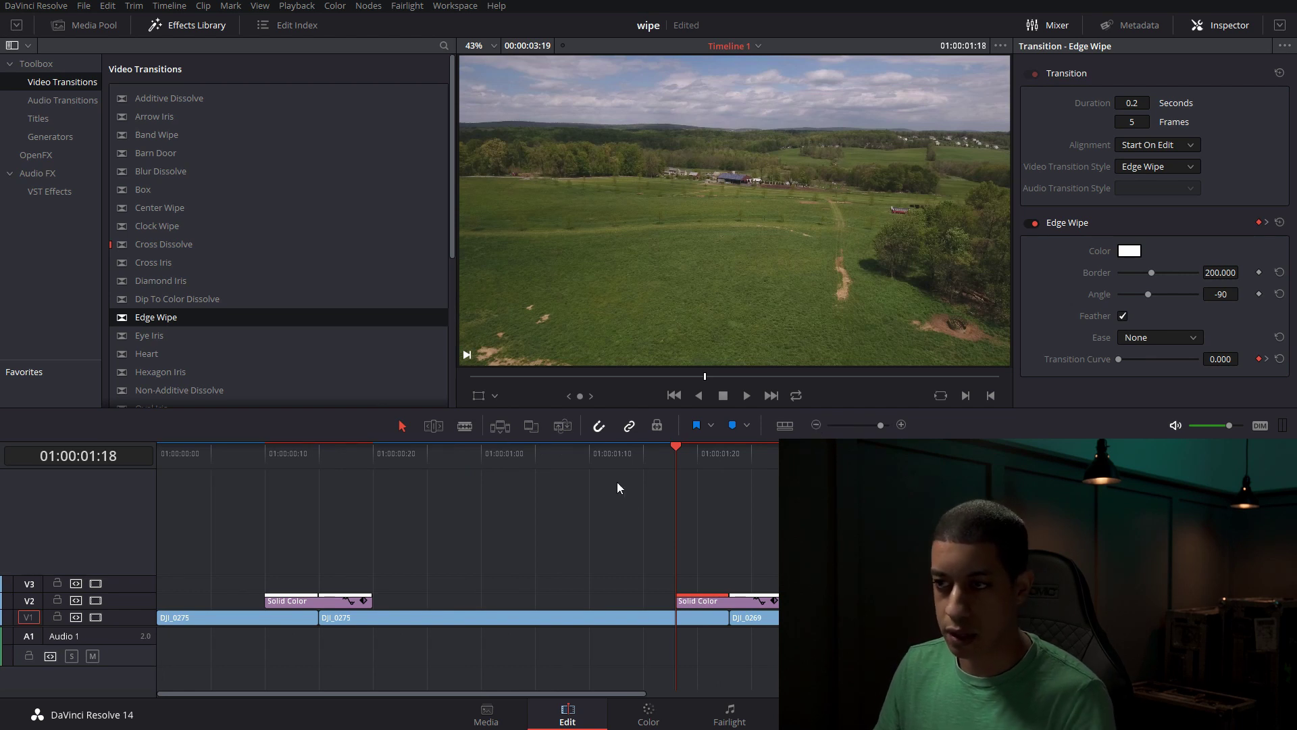
key(Left)
key(Left)
key(Left)
key(ctrl+equal)
drag(1024, 601, 1043, 598)
key(Down)
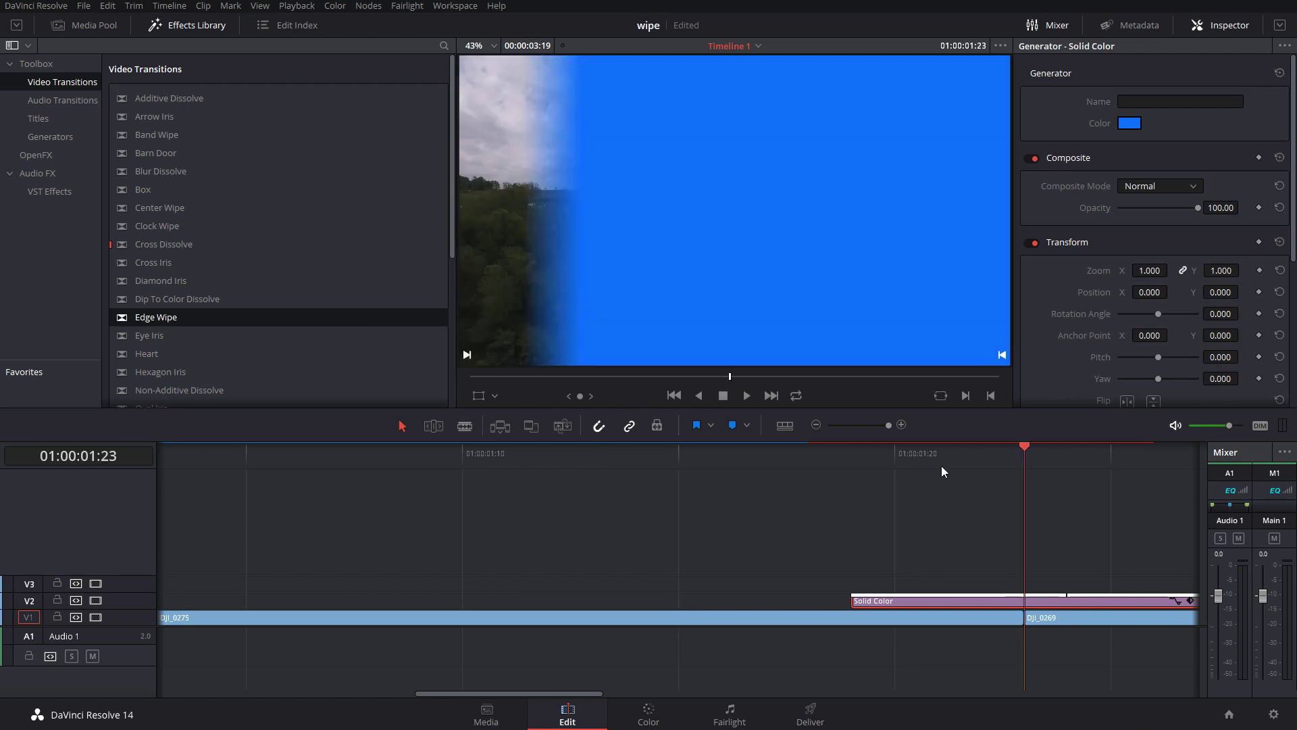
key(Left)
key(Left)
key(Left)
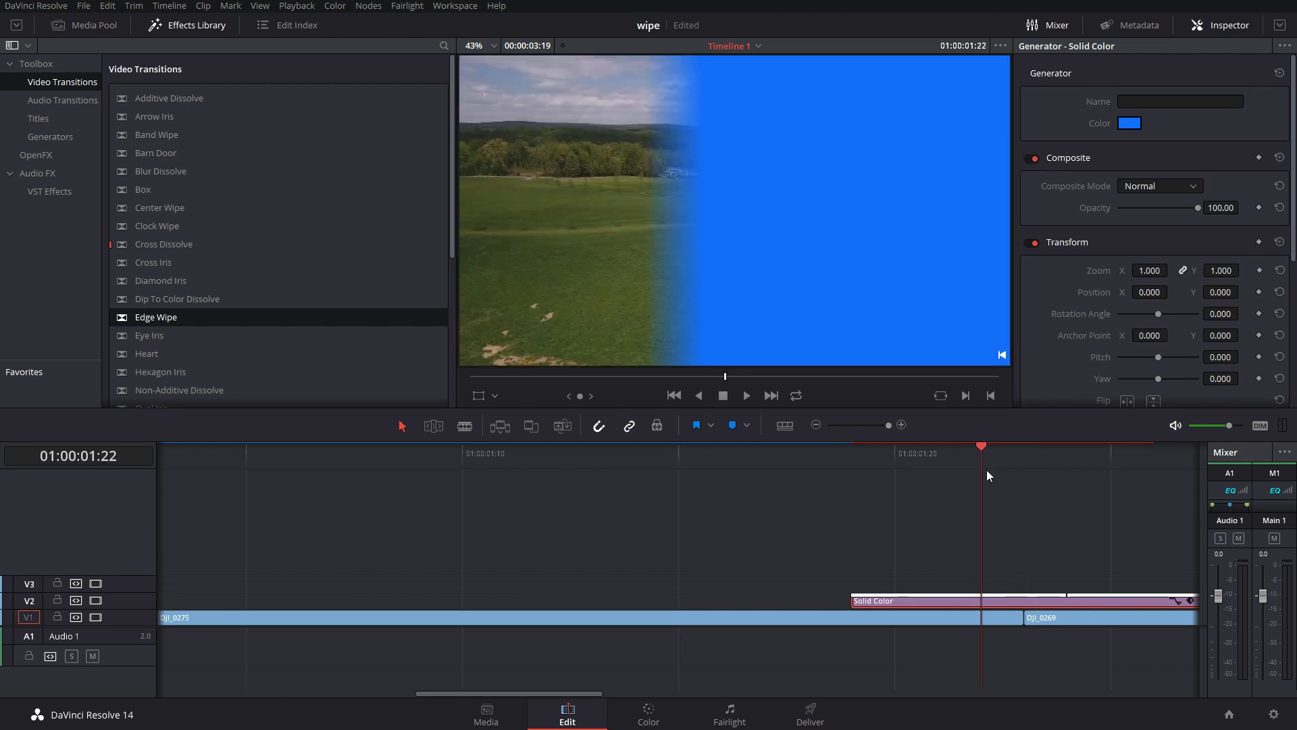
key(Right)
key(Right)
key(Right)
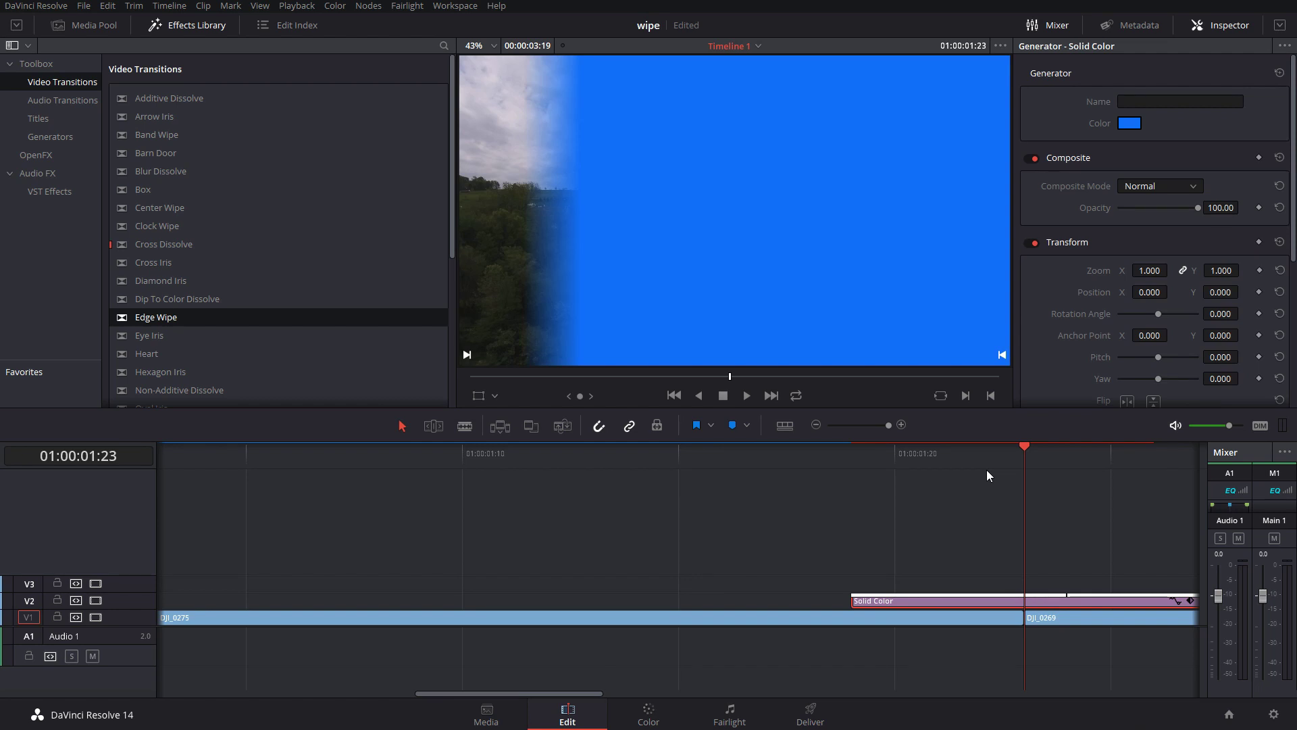
key(Right)
key(Left)
key(Left)
key(Left)
key(Left)
key(Right)
key(Right)
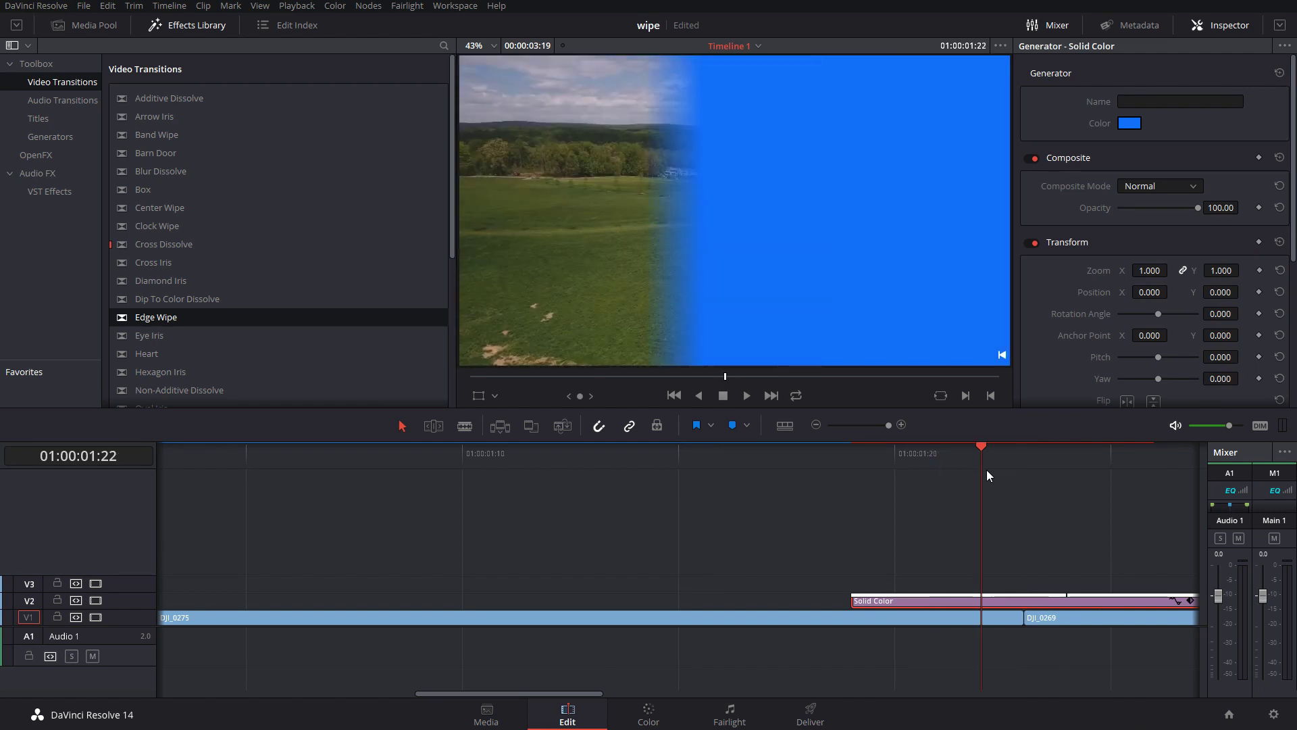
key(Right)
key(Right)
key(Left)
key(Left)
key(Left)
key(Right)
key(Left)
key(Left)
key(Left)
key(Left)
key(Left)
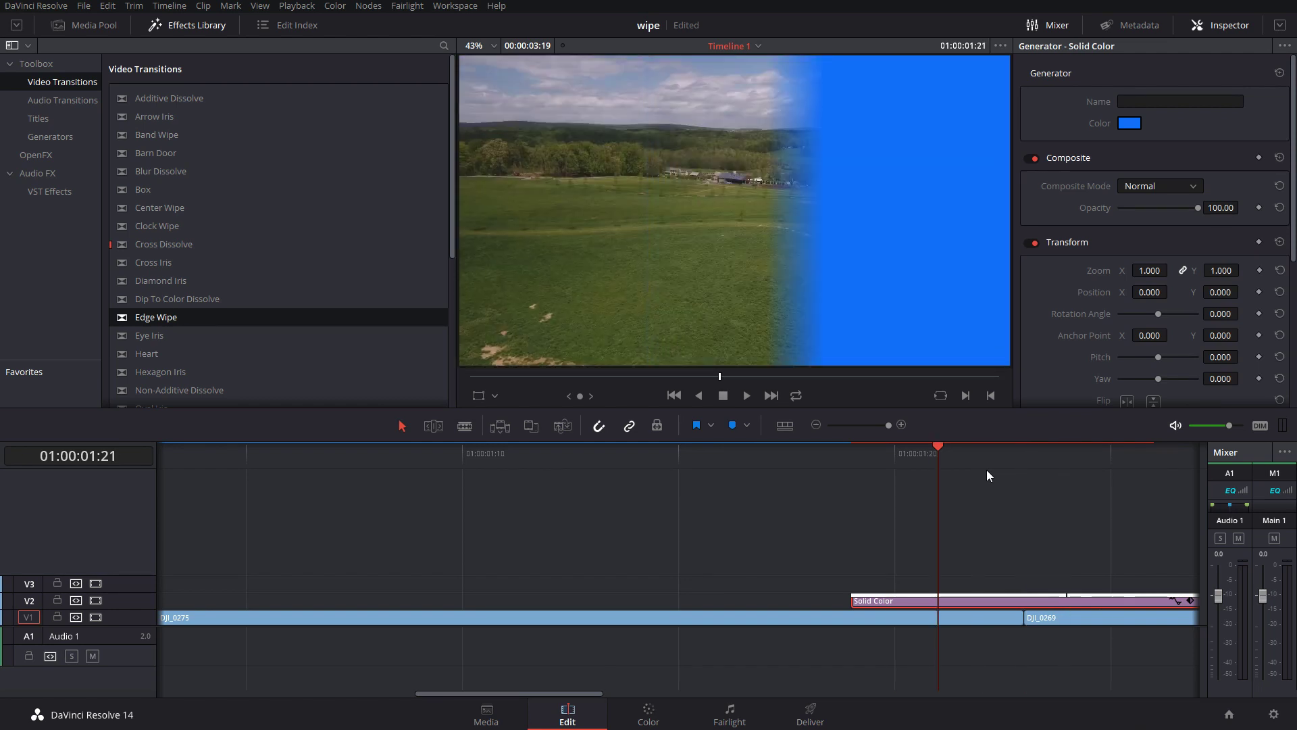
- Reposition the second Solid Color clip so it straddles the cut into DJI_0269
click(814, 424)
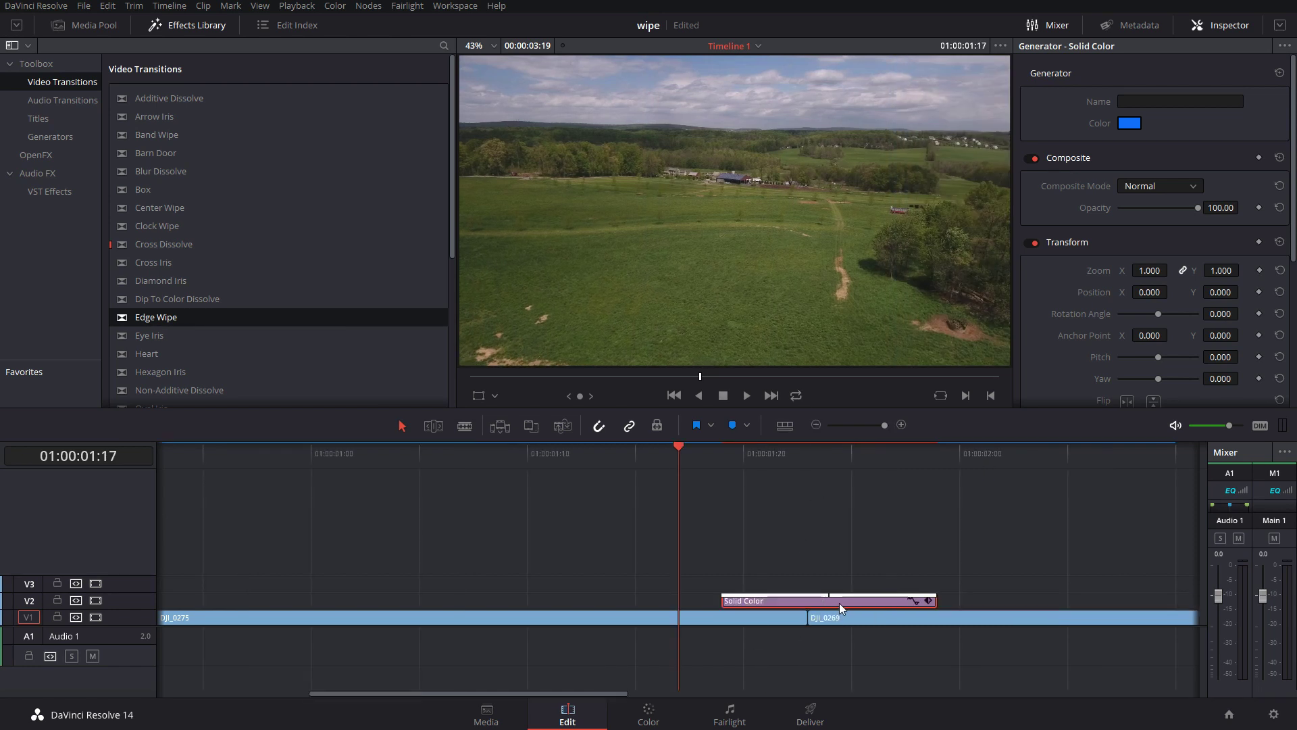
mouse_move(839, 602)
mouse_down()
mouse_move(811, 604)
mouse_move(827, 604)
mouse_up()
click(810, 451)
click(902, 424)
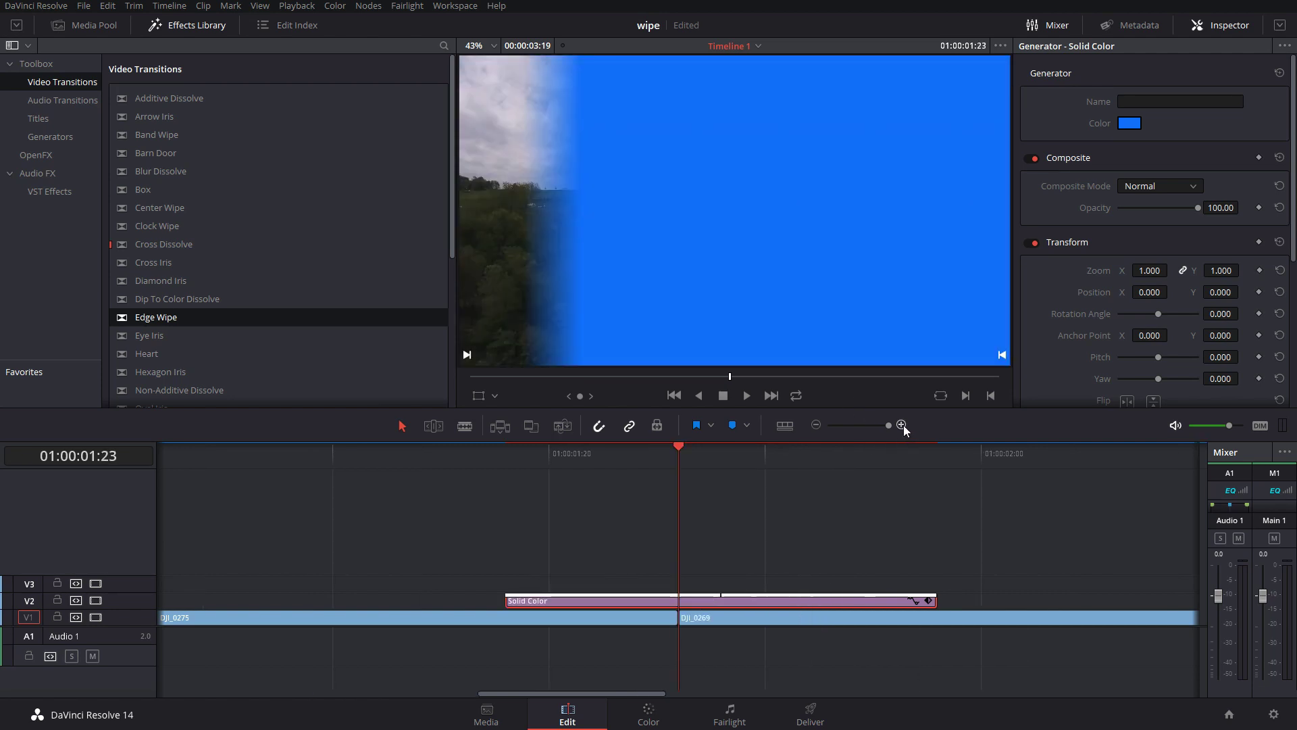
drag(731, 605, 688, 605)
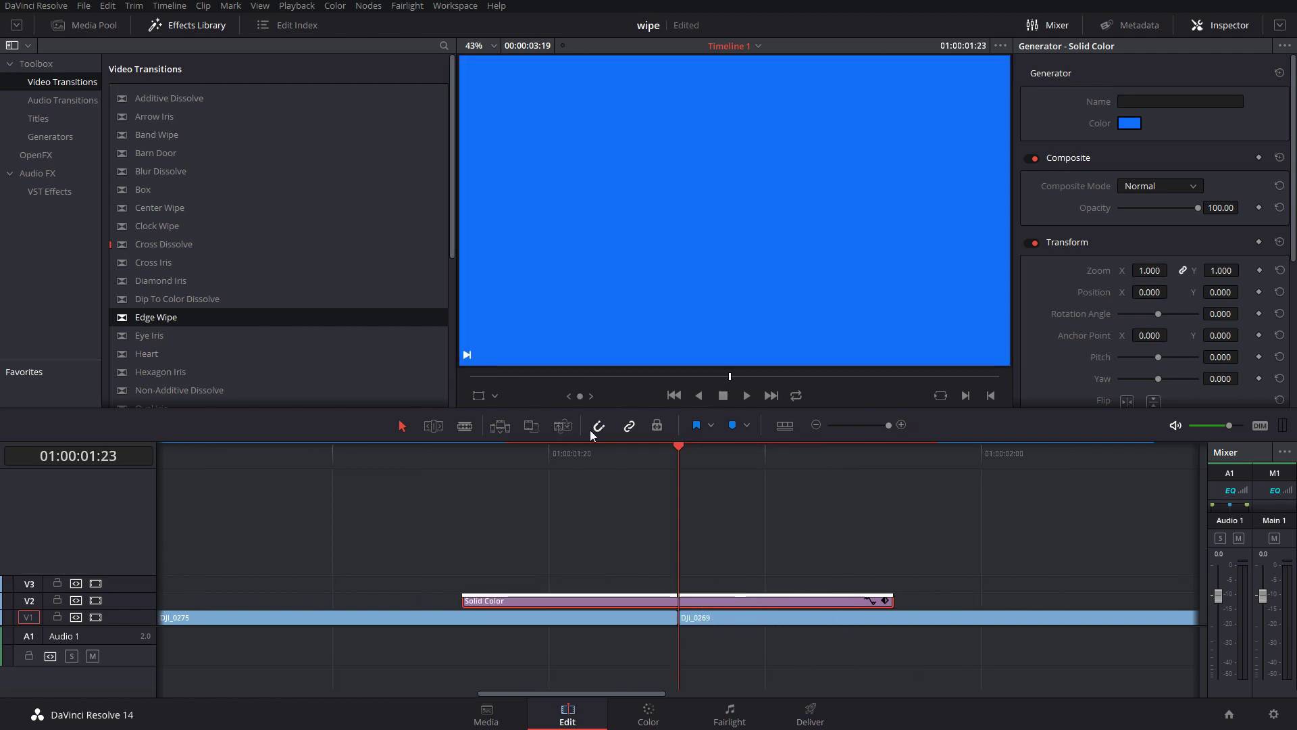
click(462, 453)
click(816, 424)
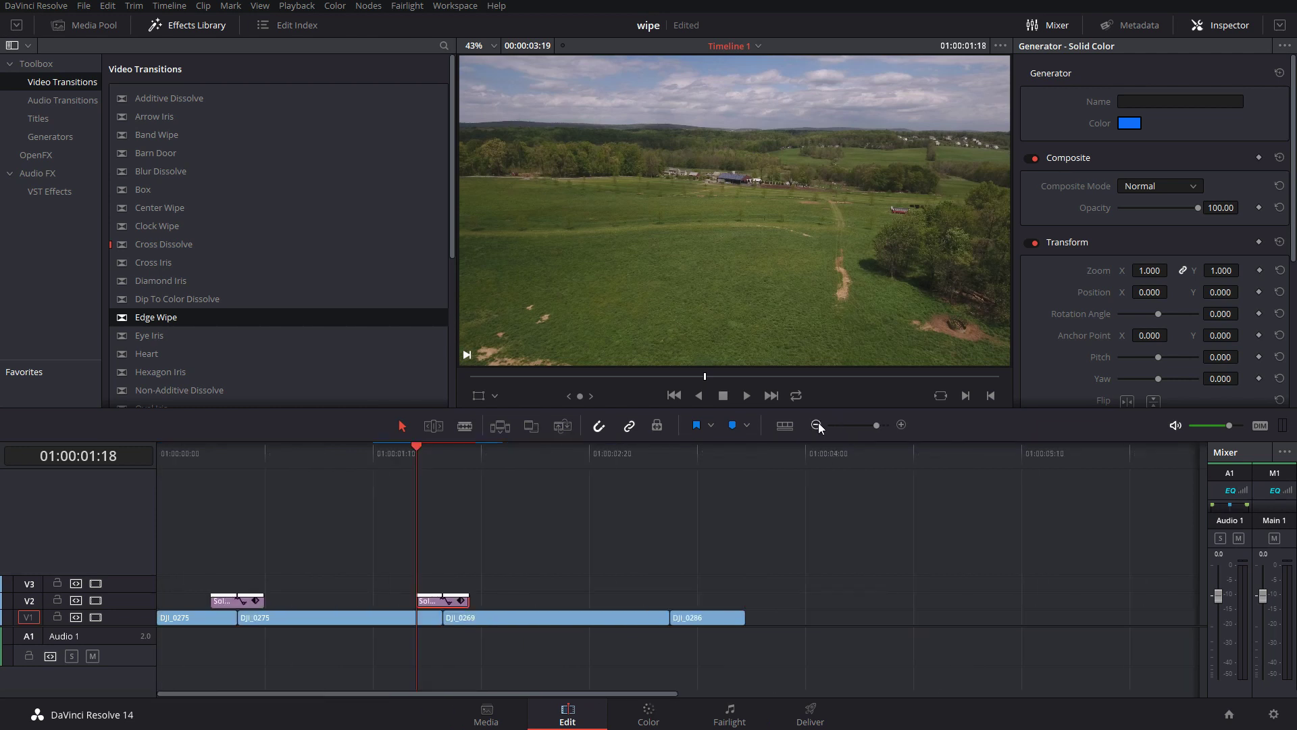
click(549, 454)
- Recolor the second Solid Color clip green (#66fa0a) through its Inspector color swatch
click(440, 458)
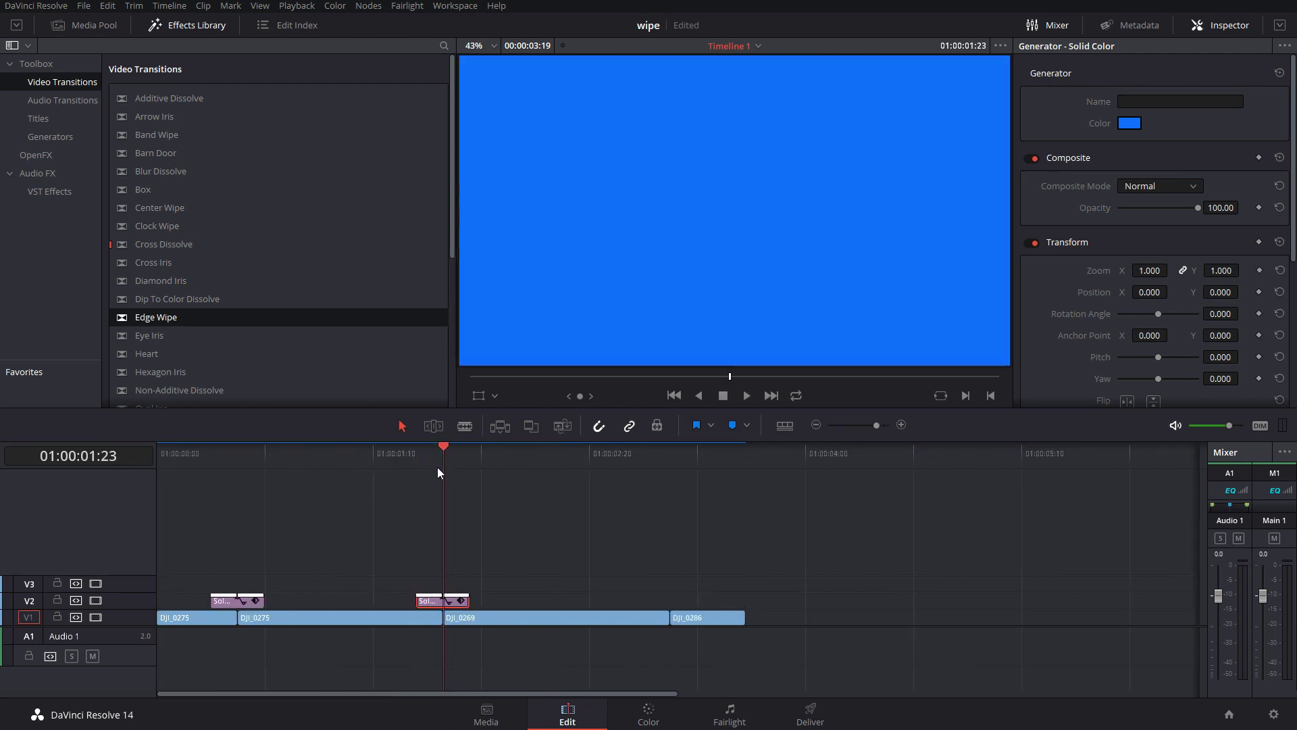
click(408, 629)
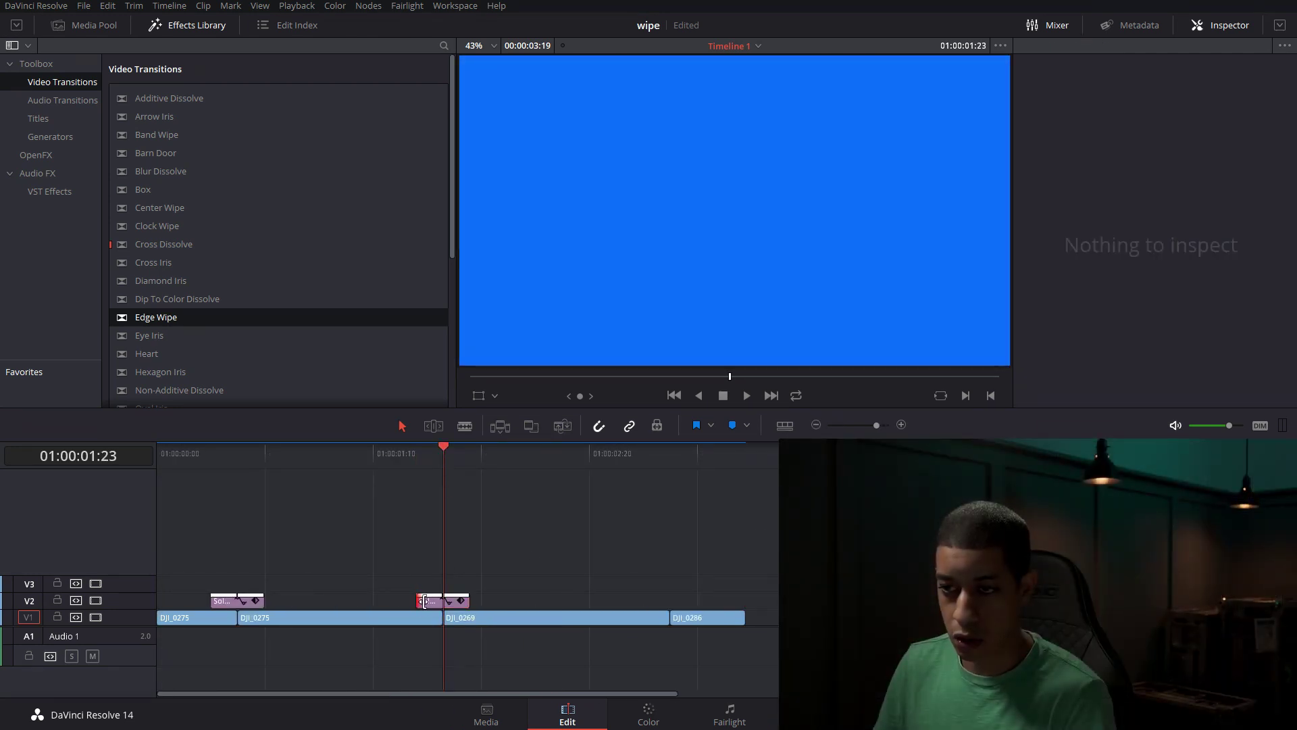
click(421, 599)
click(903, 426)
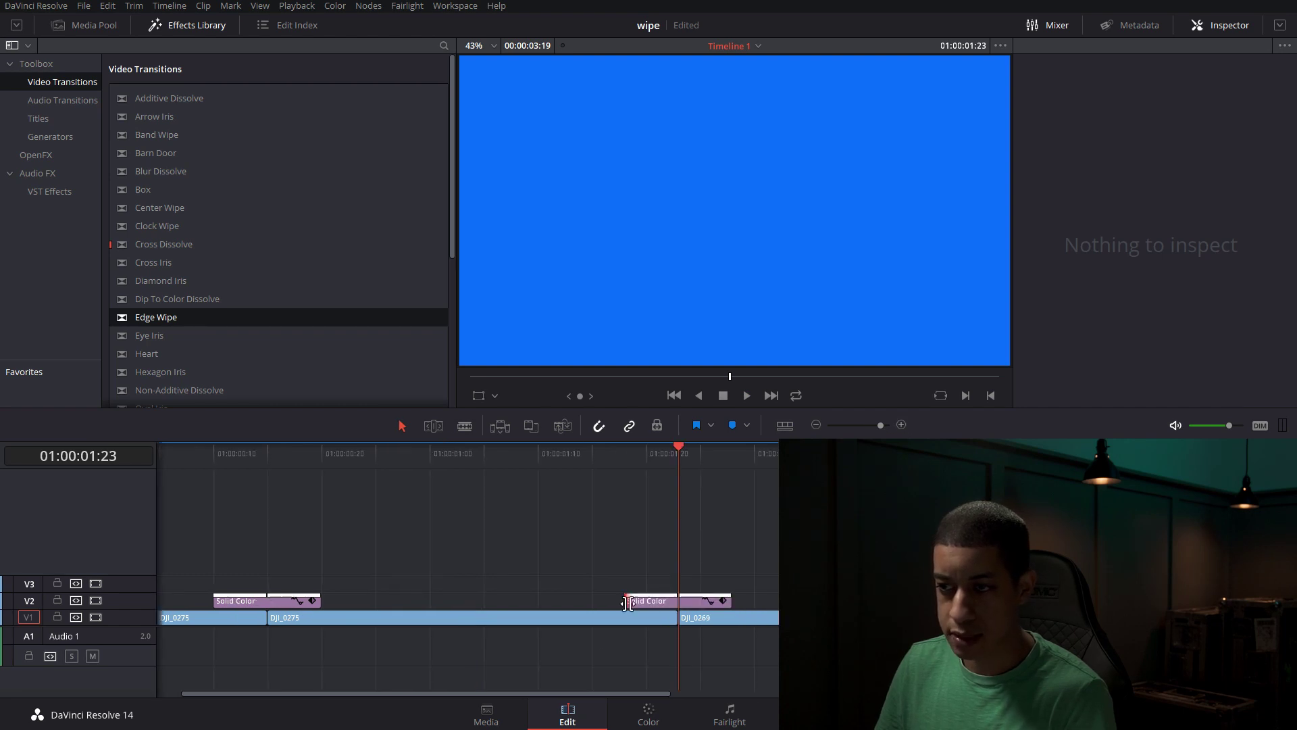
click(645, 604)
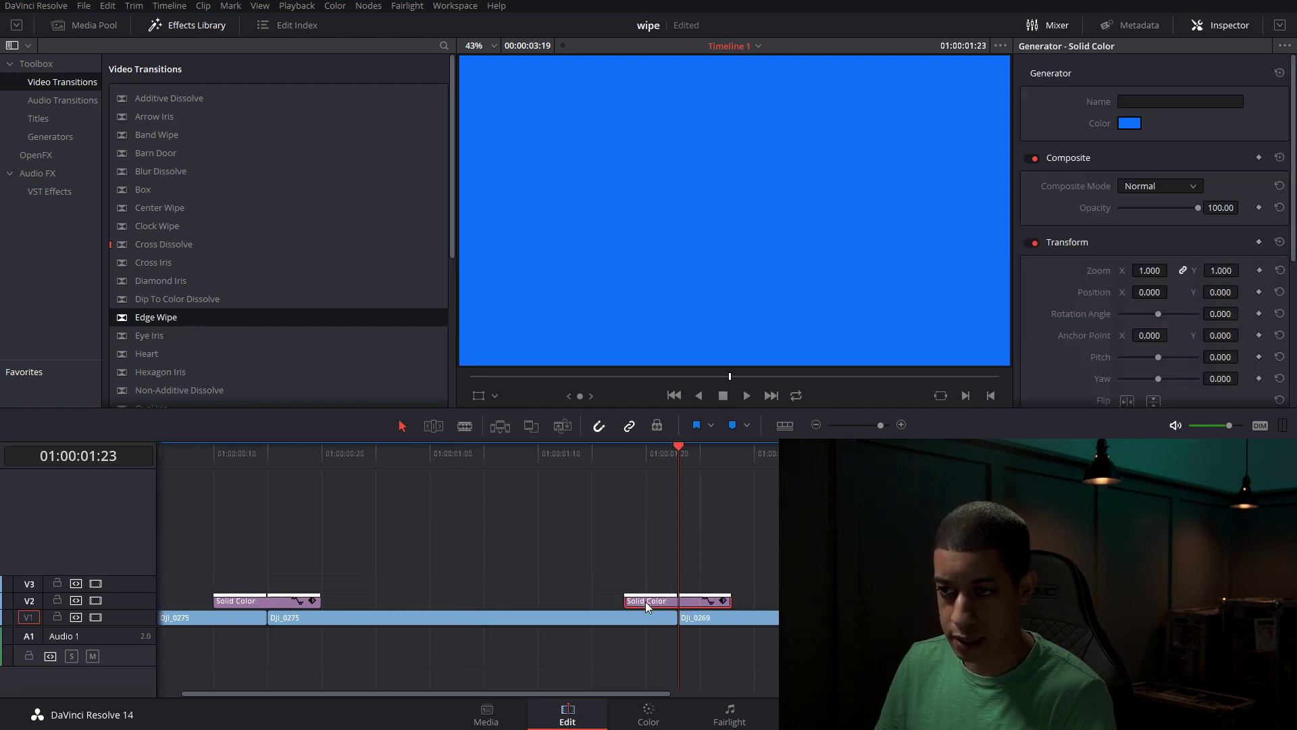
click(1130, 123)
click(702, 266)
click(731, 229)
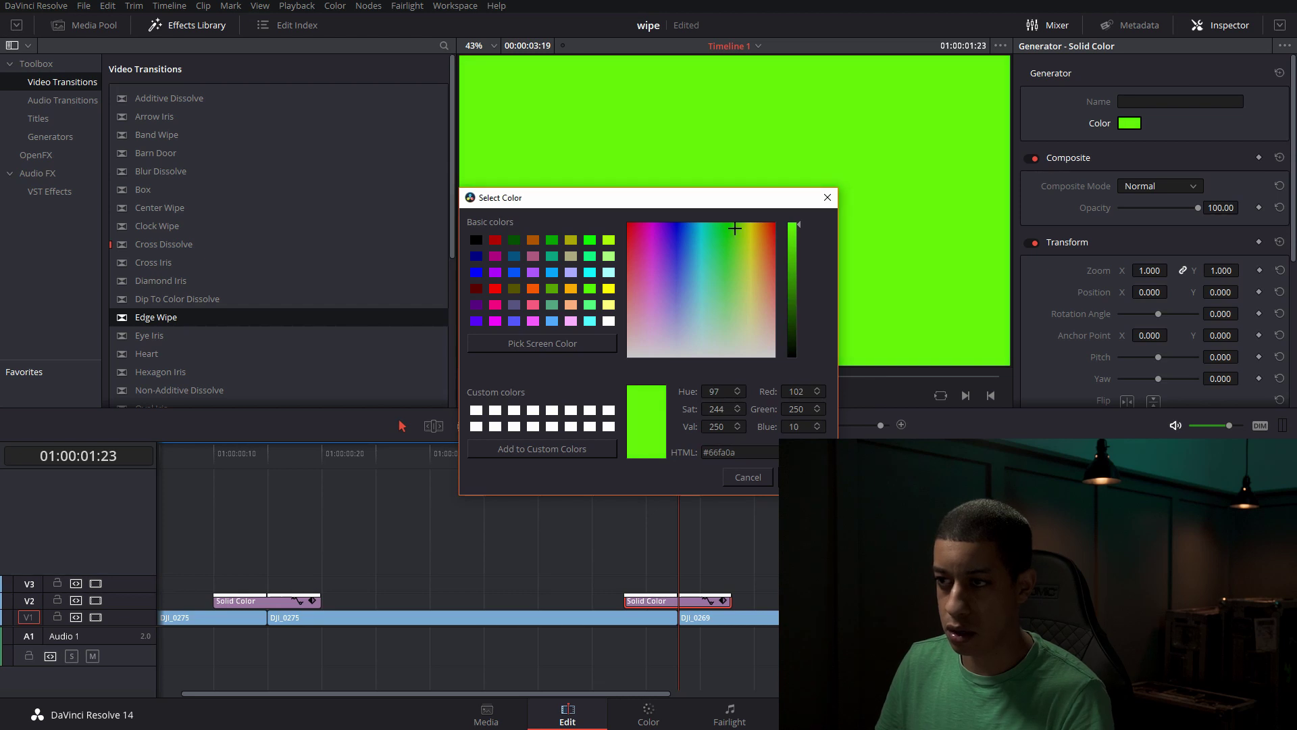
click(806, 477)
click(593, 451)
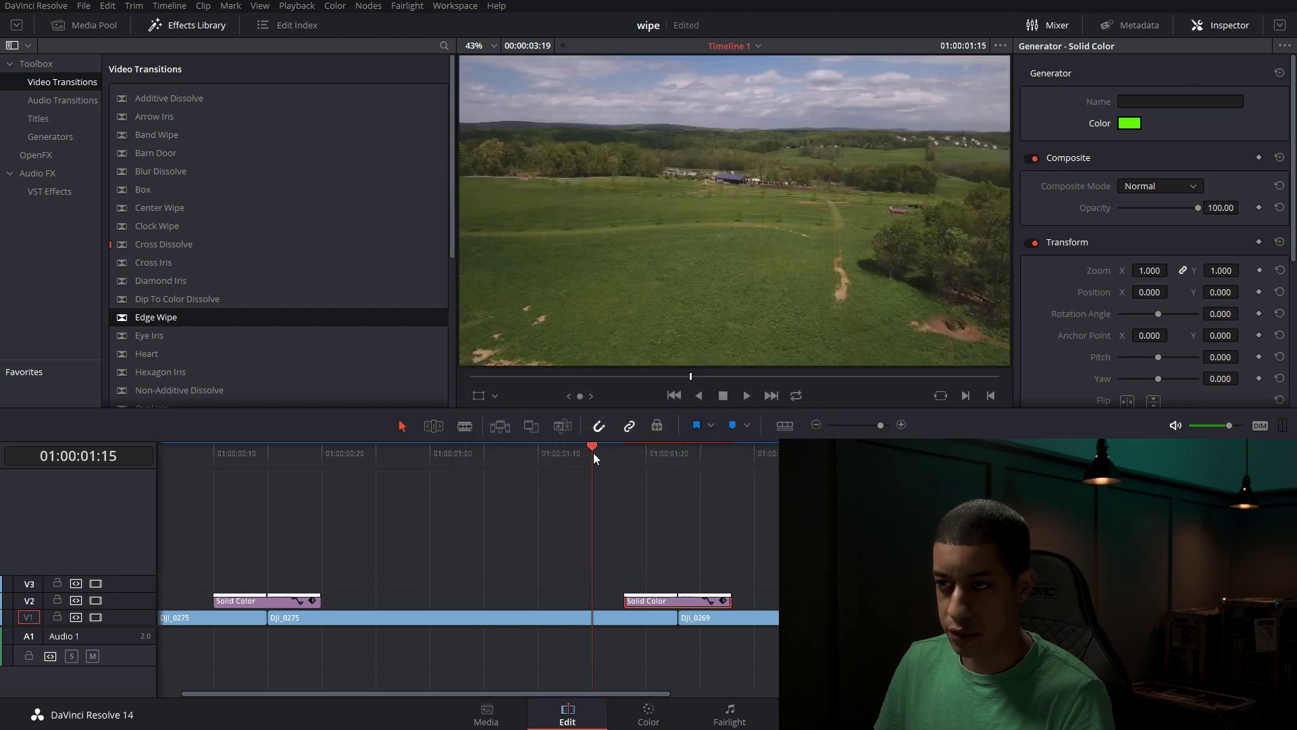
click(816, 424)
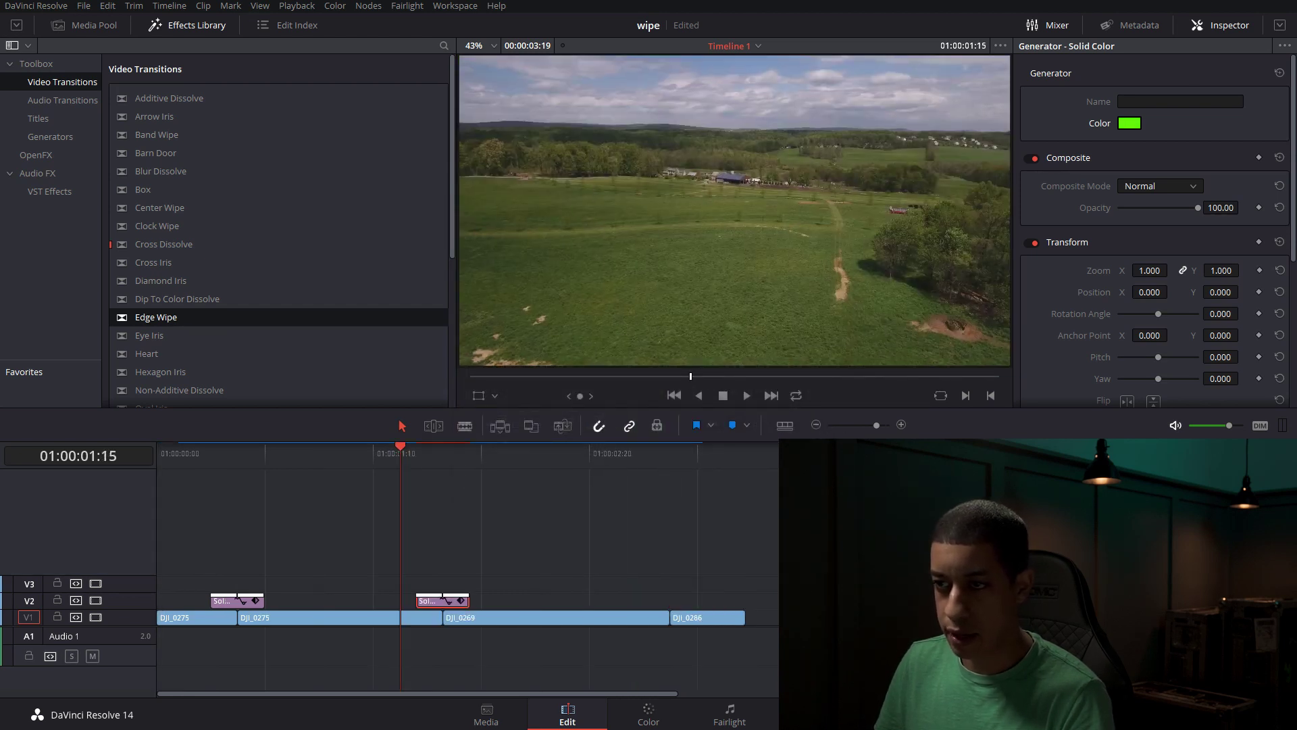
- Place a copy of the green Solid Color clip on V2 over the DJI_0269/DJI_0286 cut
drag(432, 606, 665, 595)
click(676, 451)
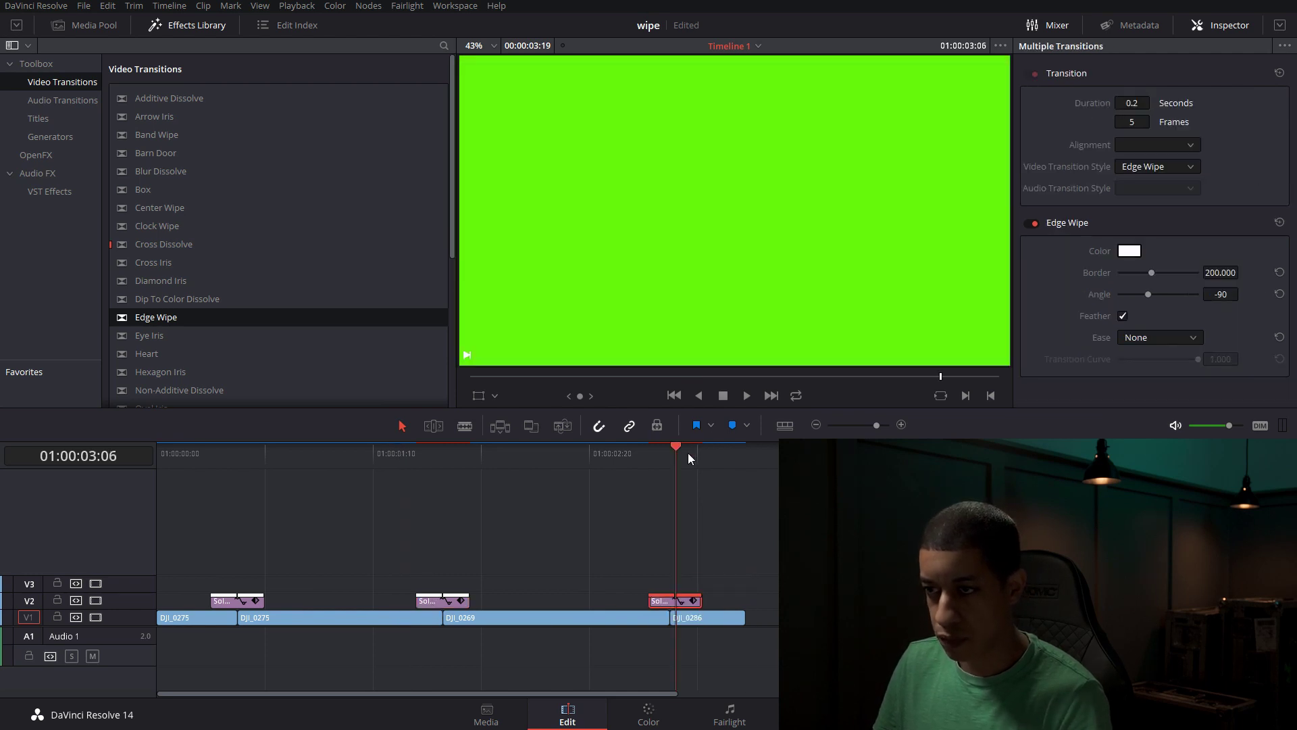
click(901, 424)
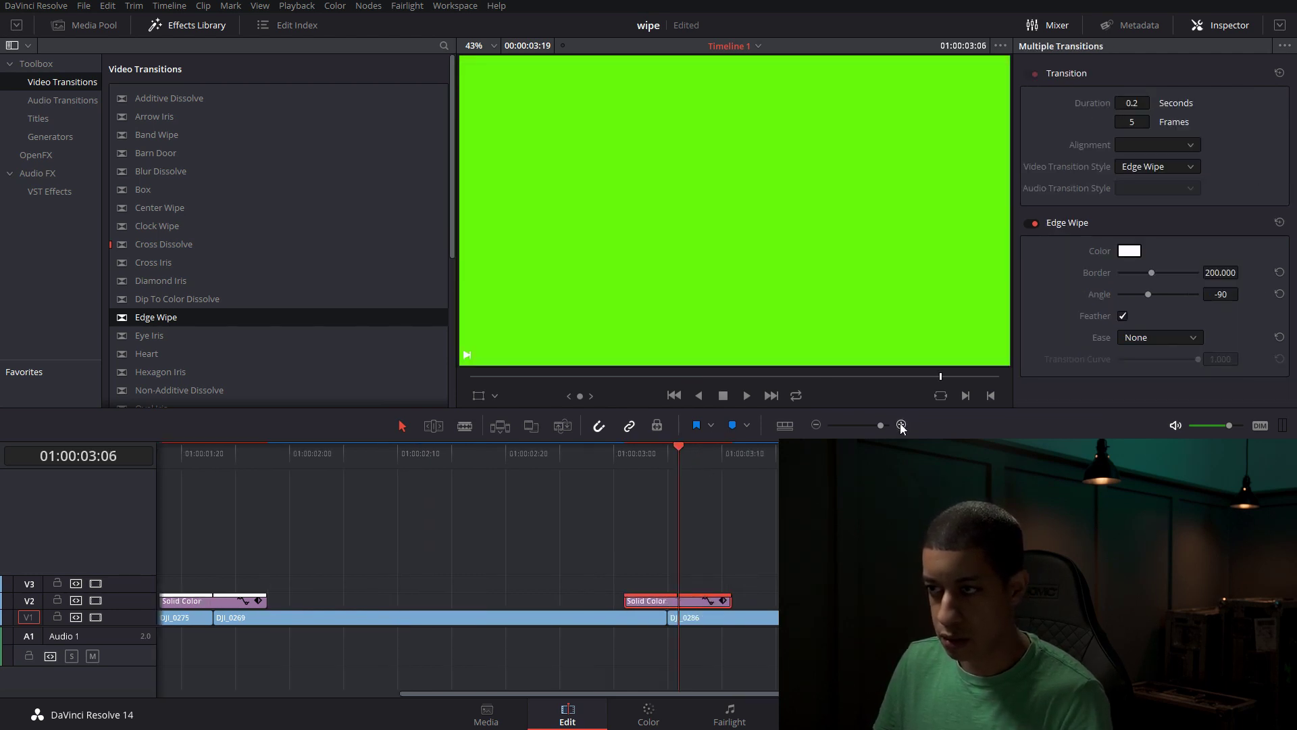
- Nudge the copied green solid one frame earlier and check its position over the cut
drag(657, 600, 634, 597)
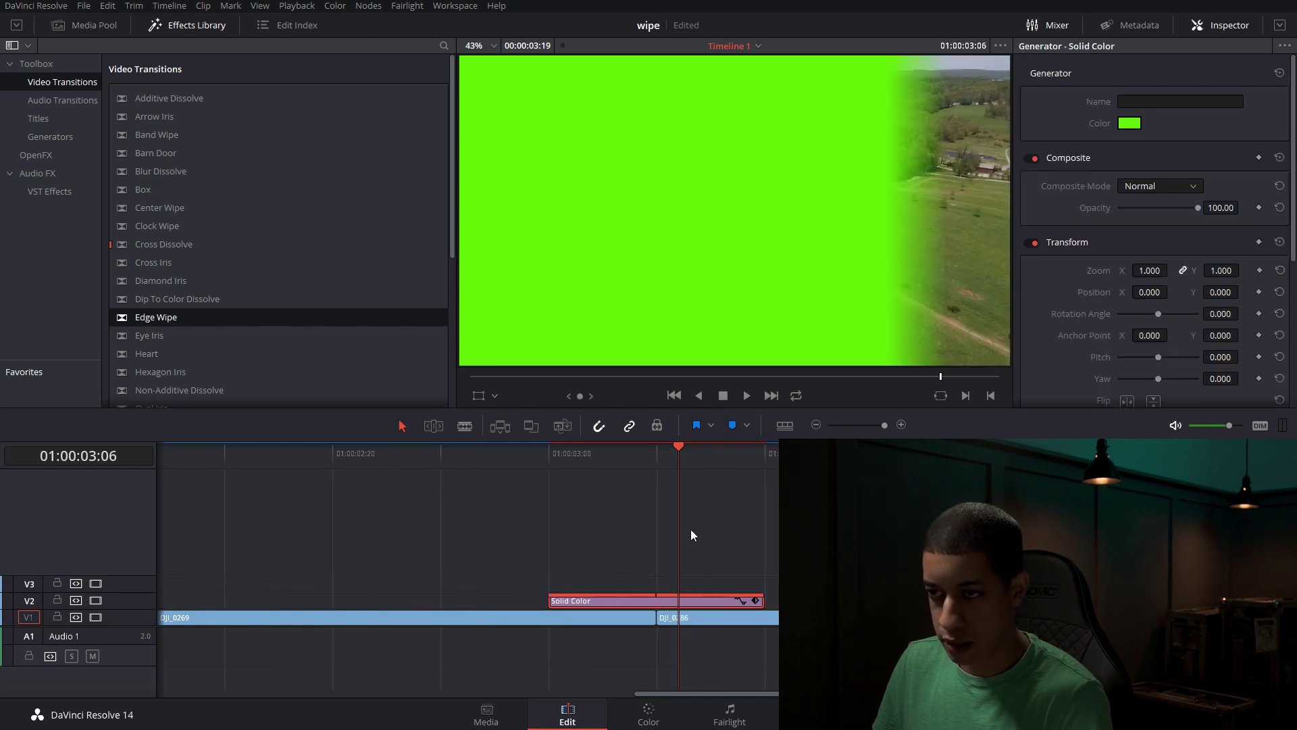
key(Left)
key(Left)
key(Left)
key(Left)
key(Left)
key(Left)
key(Left)
key(Left)
key(Left)
key(Left)
key(Left)
click(816, 424)
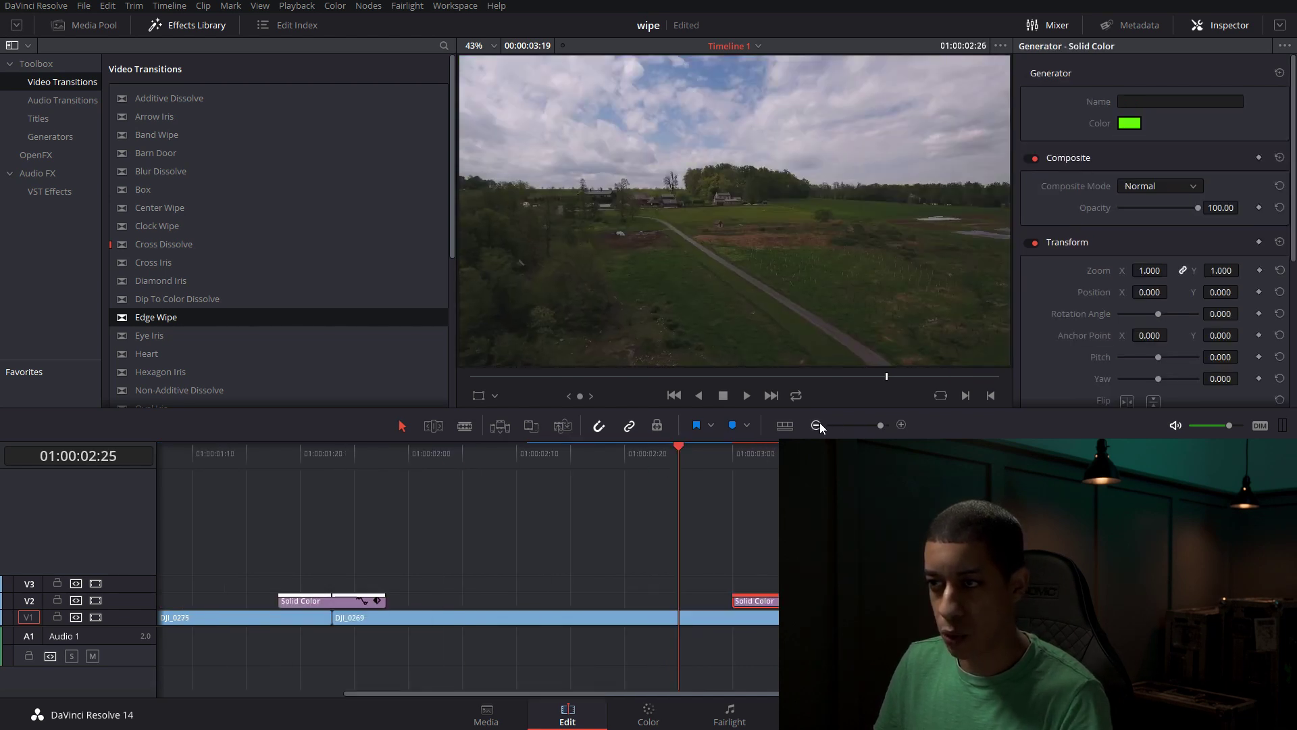
click(817, 424)
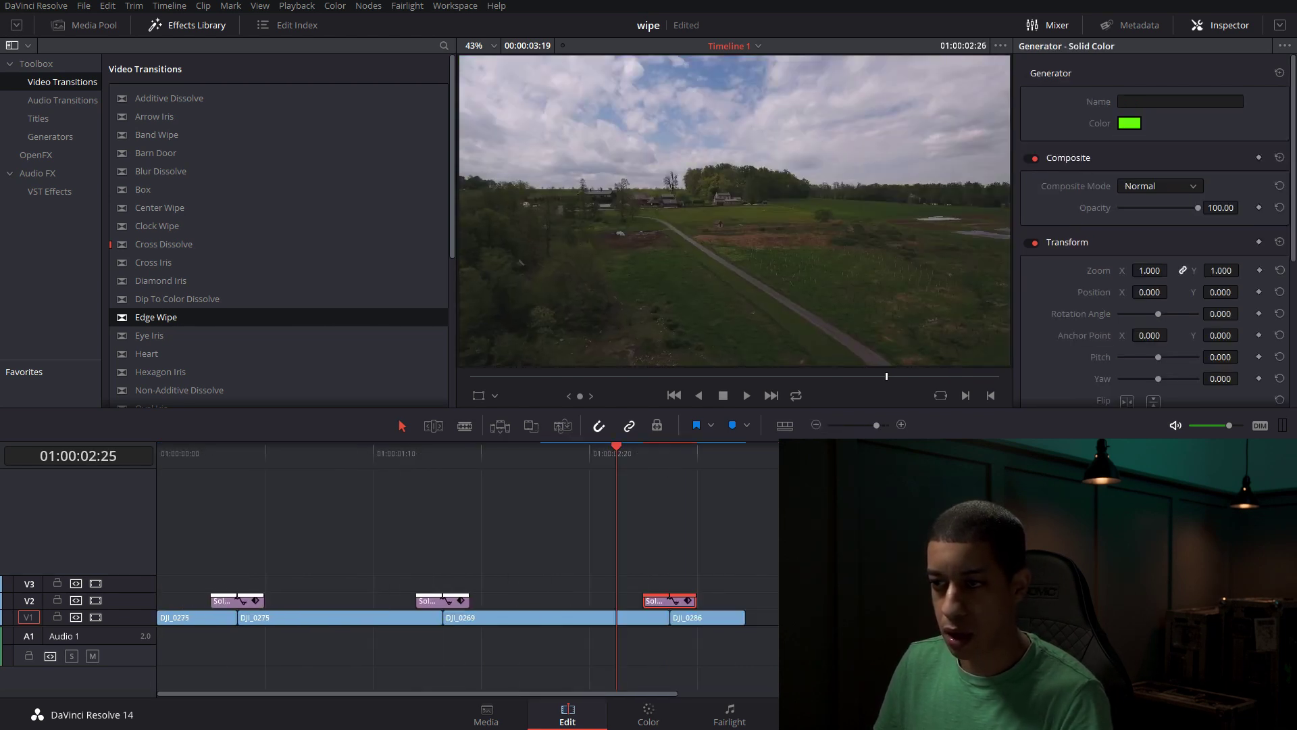
click(669, 466)
click(900, 424)
click(901, 424)
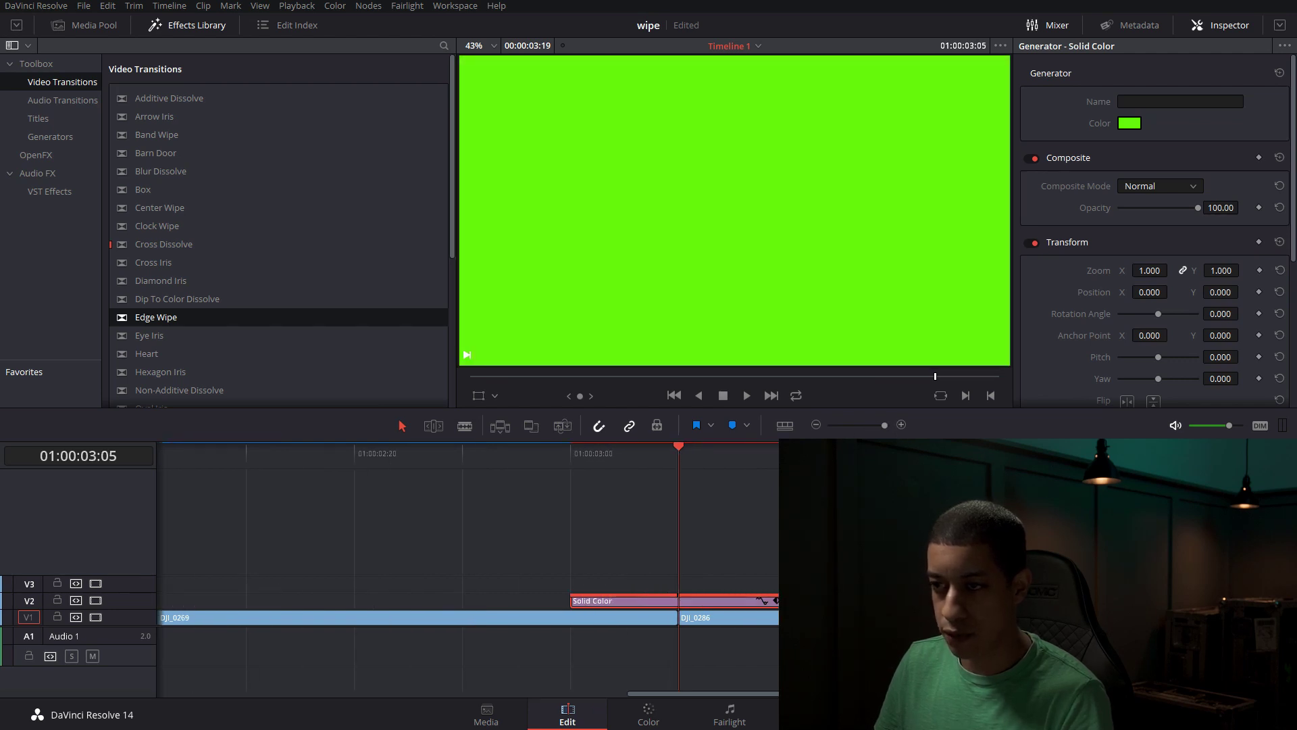
click(584, 562)
- Change the opening Edge Wipe on the last green solid from Angle -90 to 90
click(619, 595)
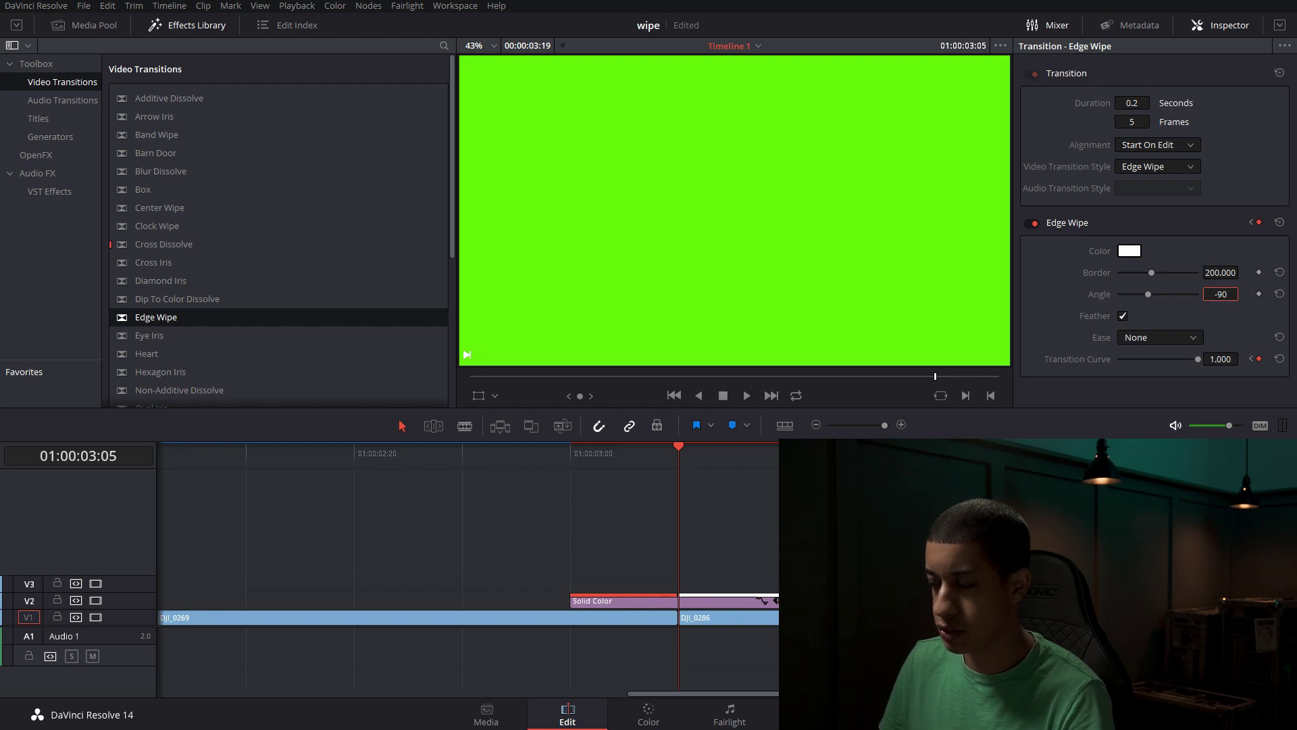
key(BackSpace)
key(BackSpace)
key(BackSpace)
text(90)
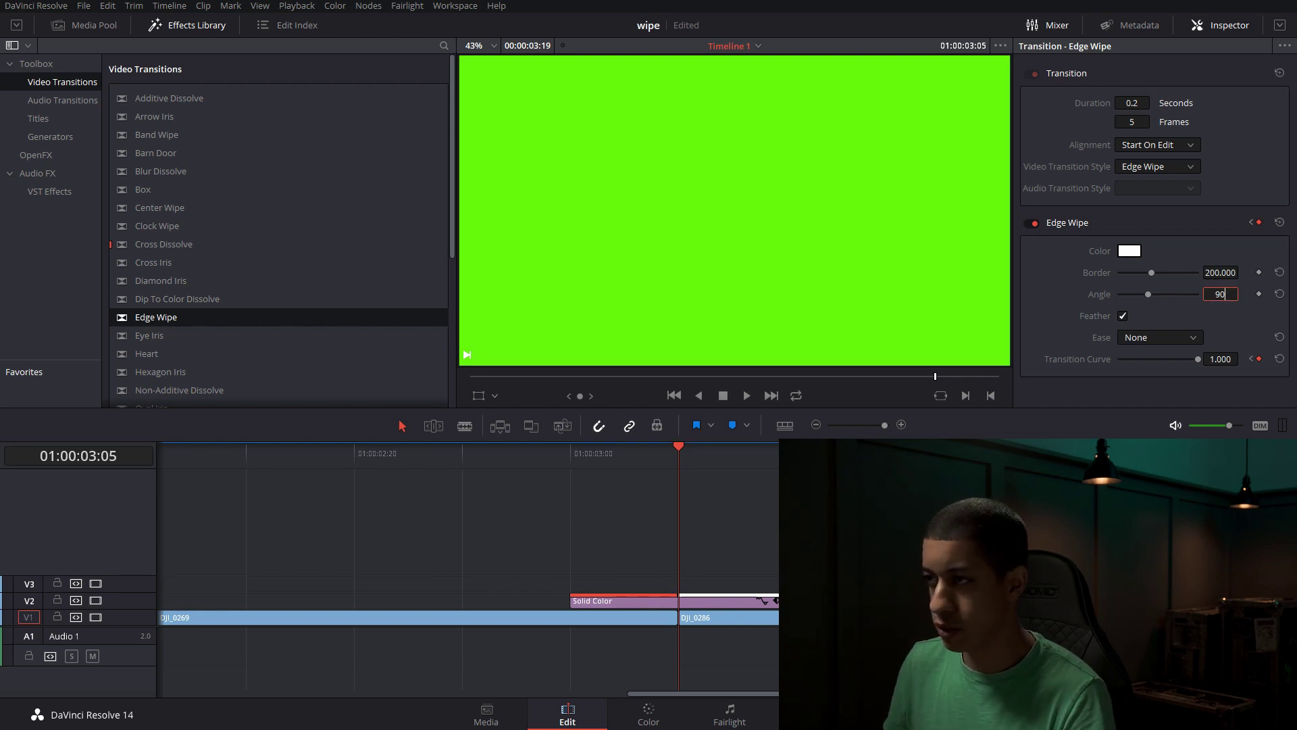
- Set the closing Edge Wipe's Angle on the last green solid to 90 as well
click(714, 595)
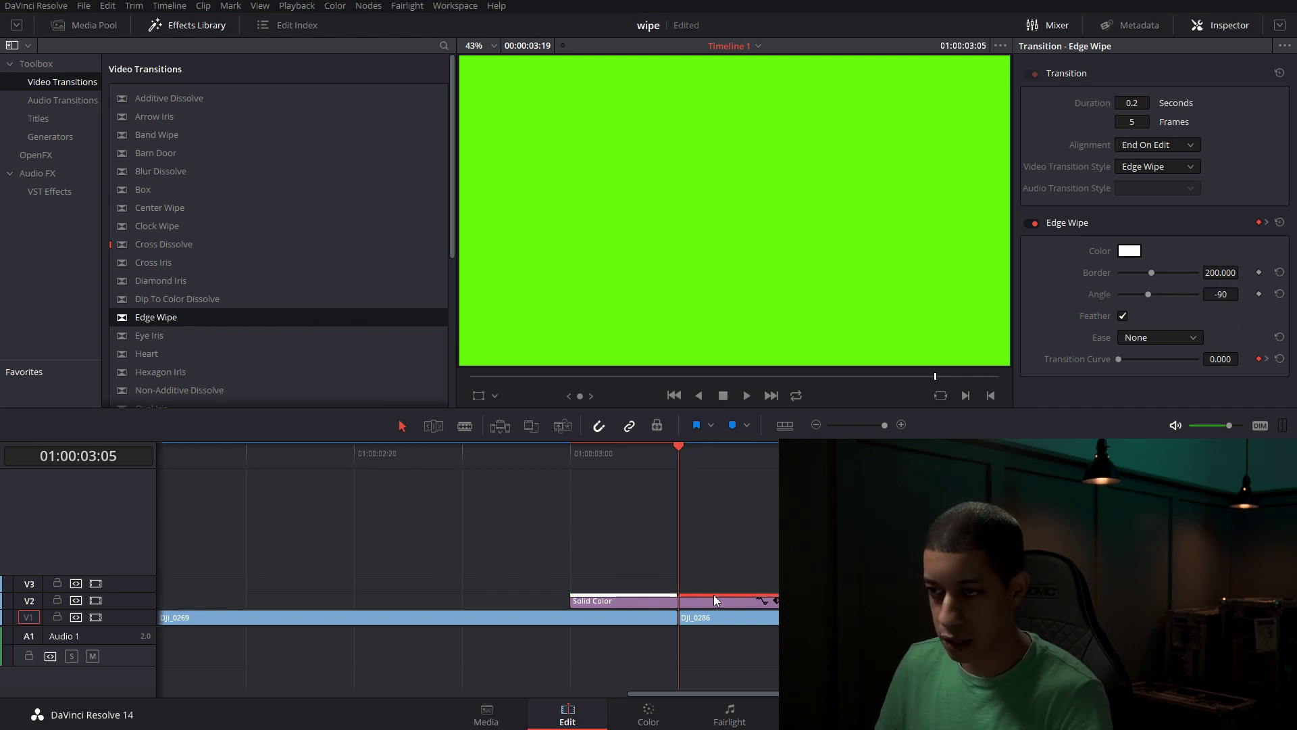
click(1228, 294)
key(BackSpace)
key(BackSpace)
key(BackSpace)
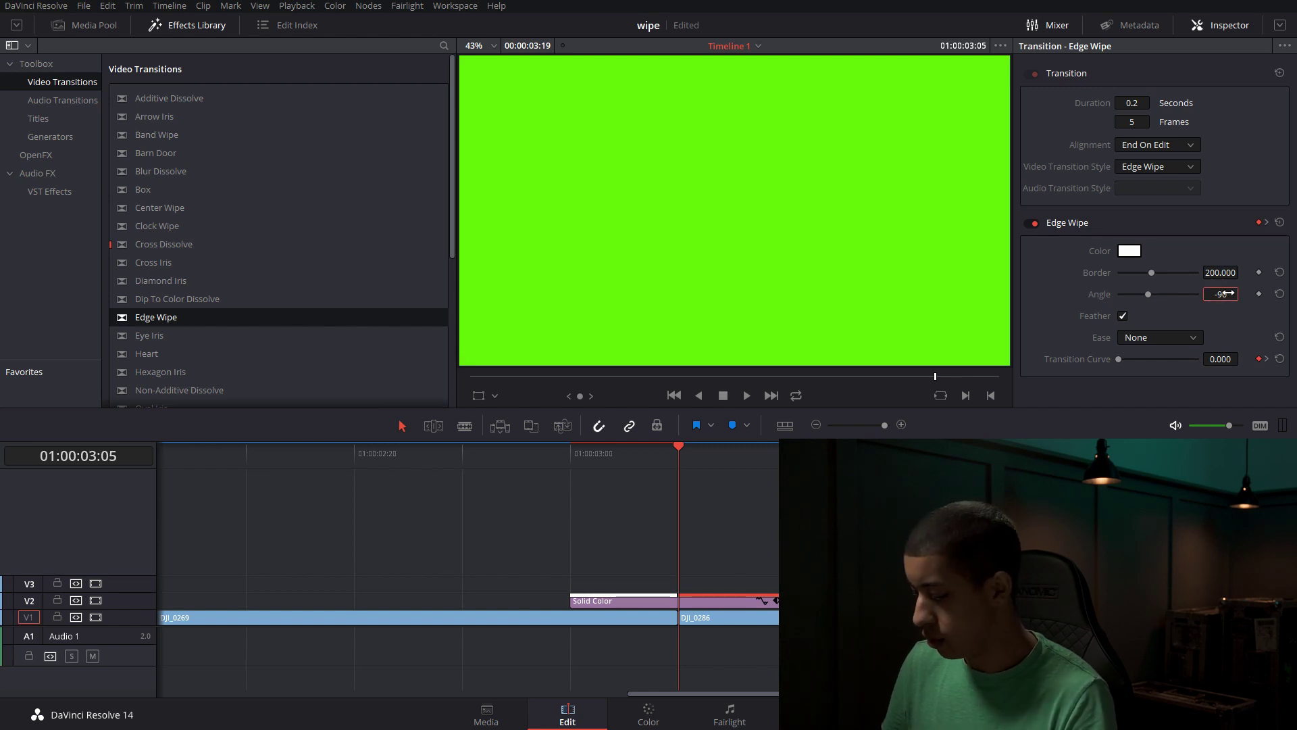
text(90)
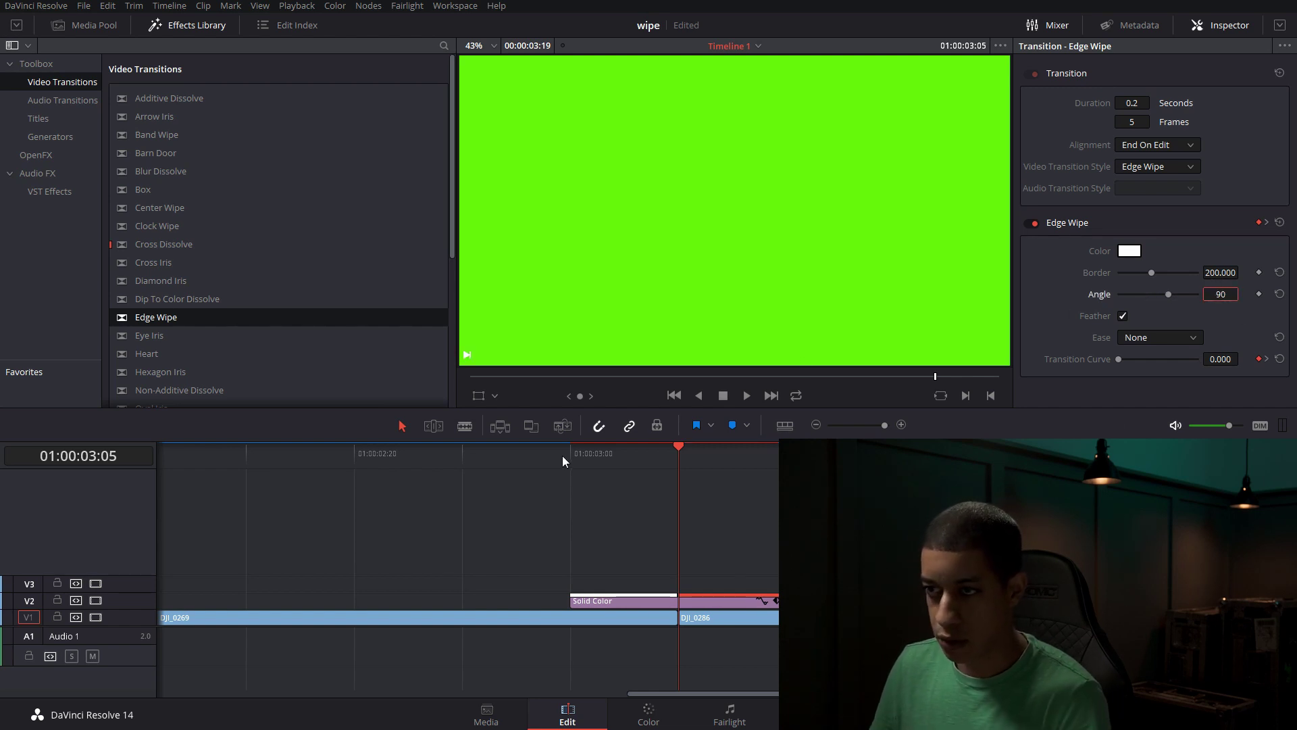
- Play back through the last cut to review the reversed edge wipes
drag(562, 455, 505, 451)
click(817, 425)
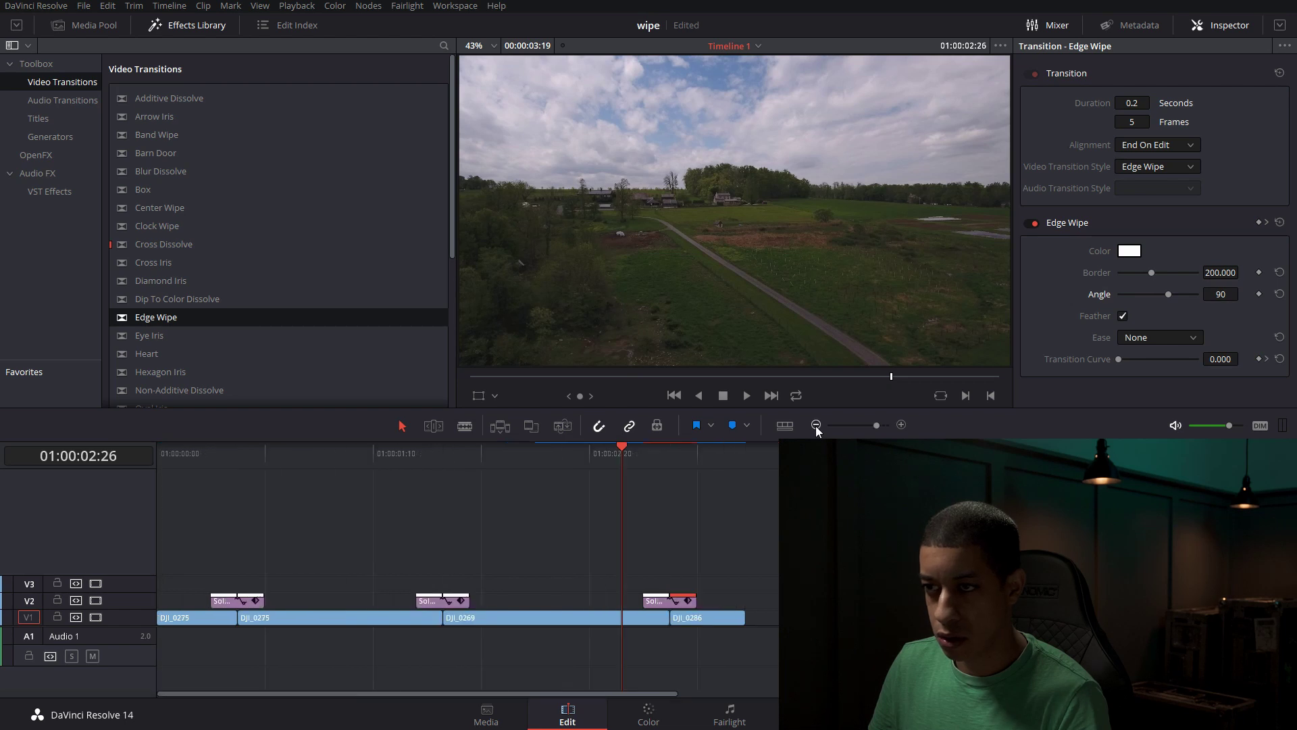
click(816, 424)
key(space)
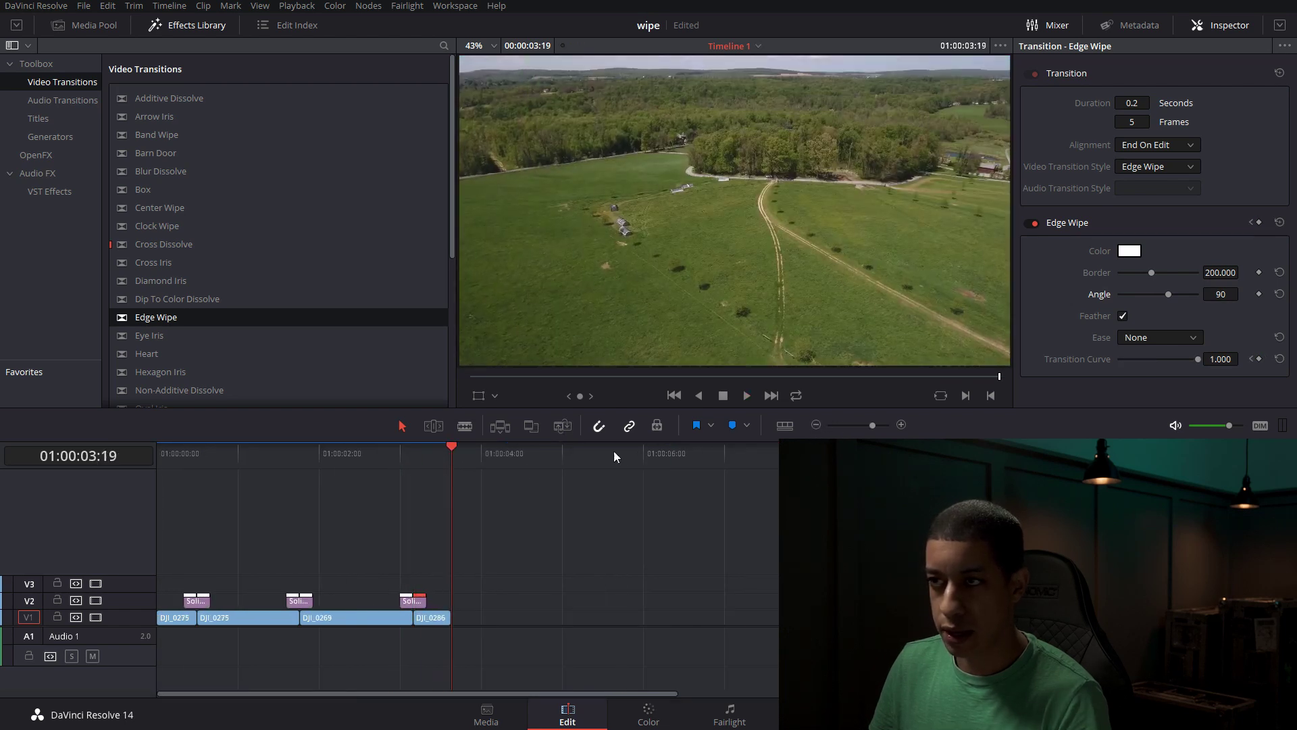
click(398, 454)
key(space)
click(204, 454)
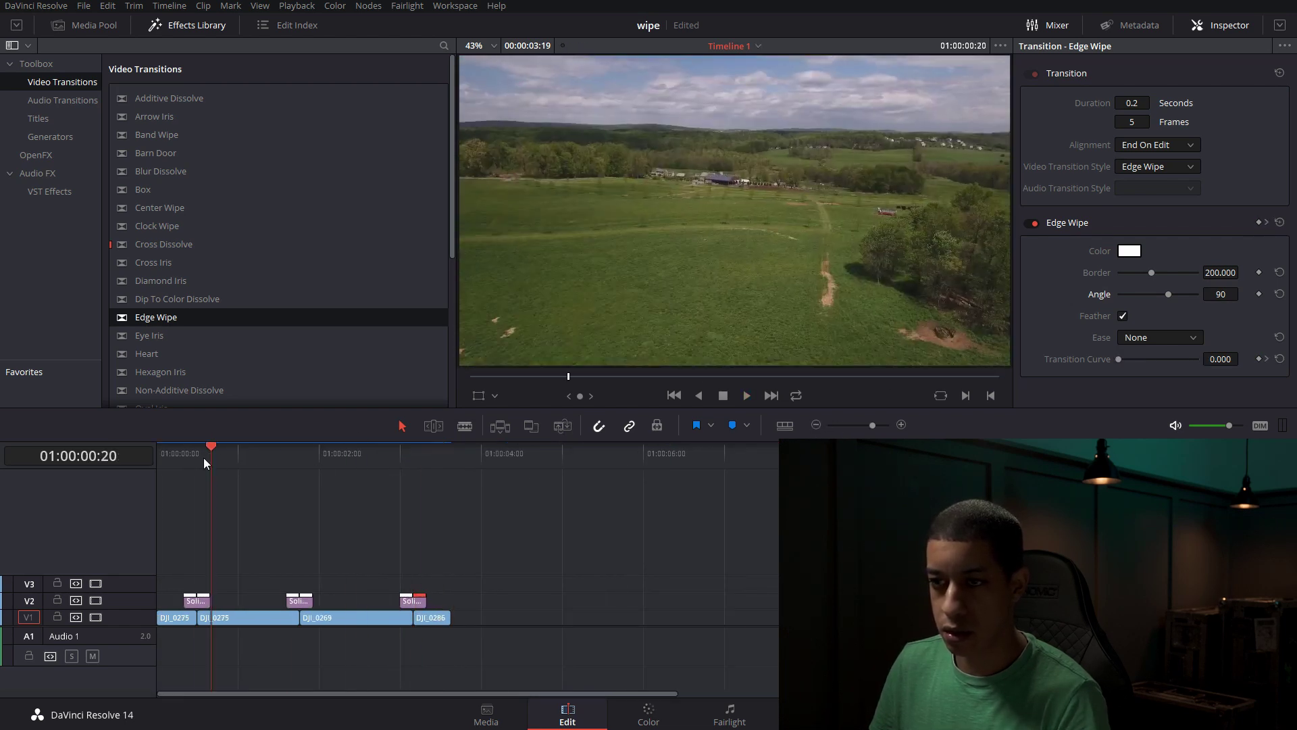
click(184, 454)
click(489, 613)
key(space)
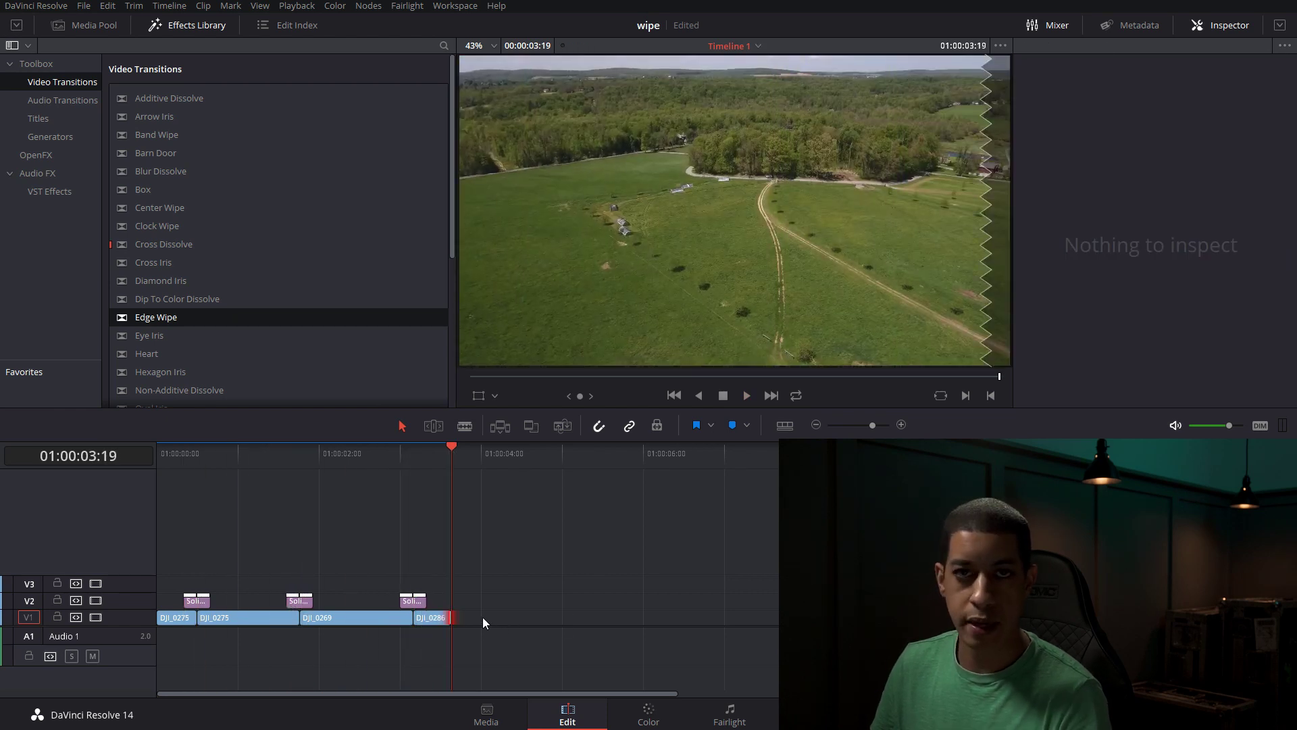
key(space)
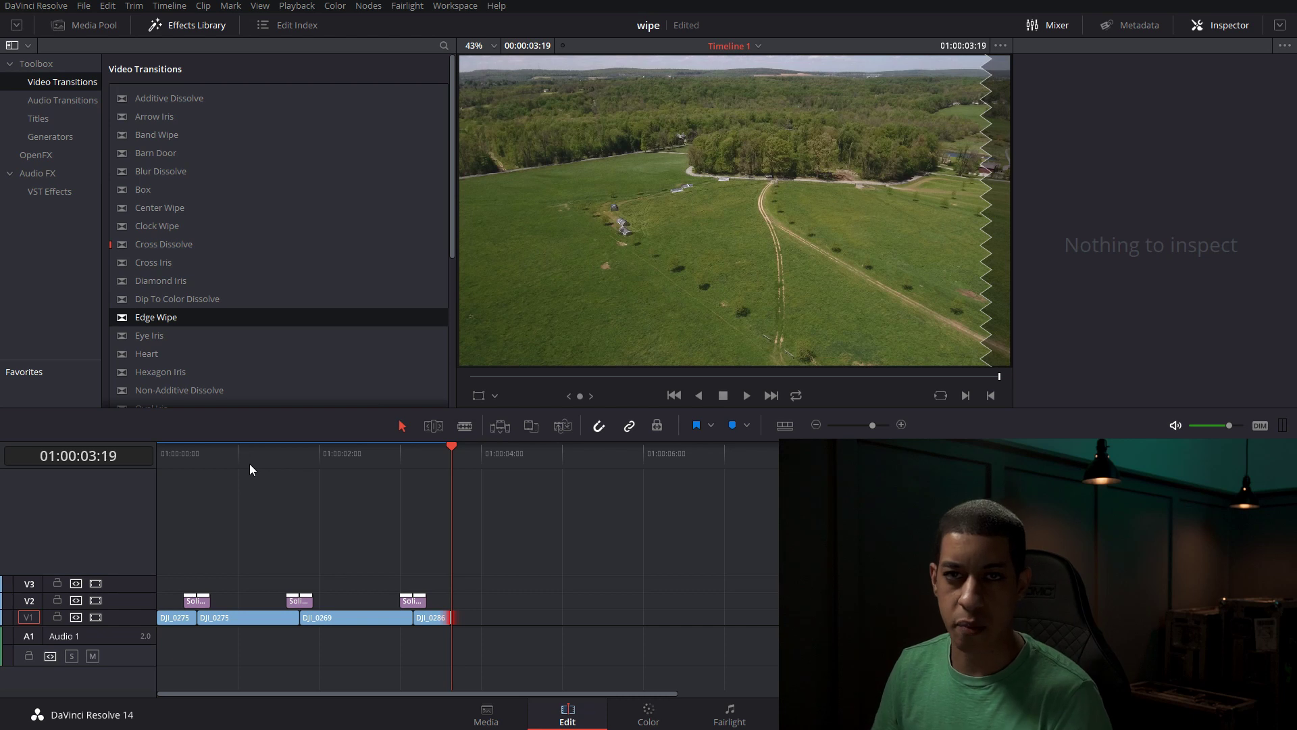
click(268, 476)
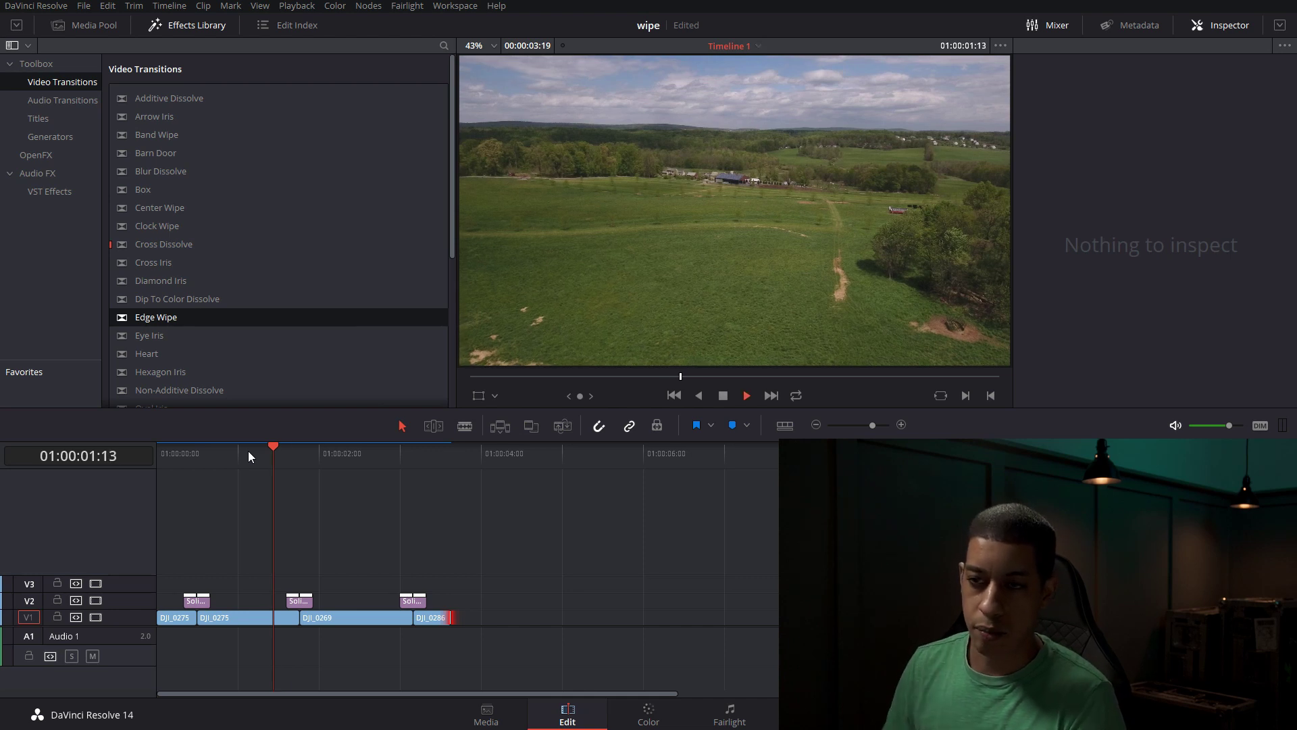
key(space)
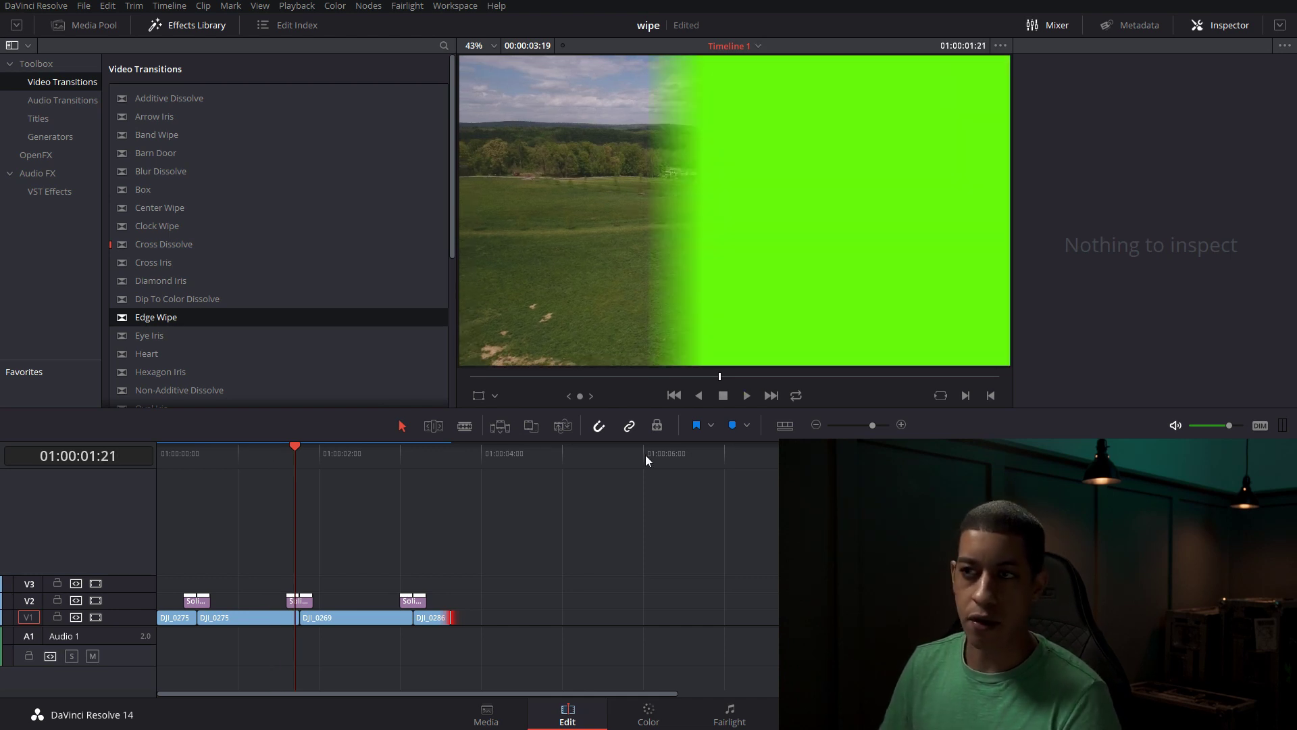